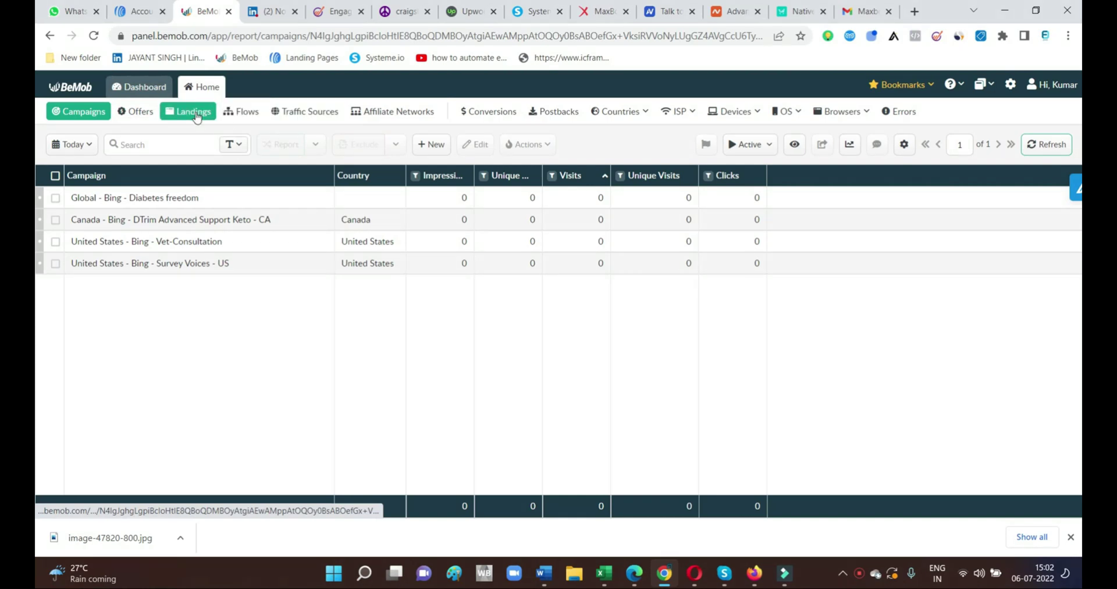
Open the MaxBounty affiliate network for editing and copy its non-secure postback URL
click(404, 117)
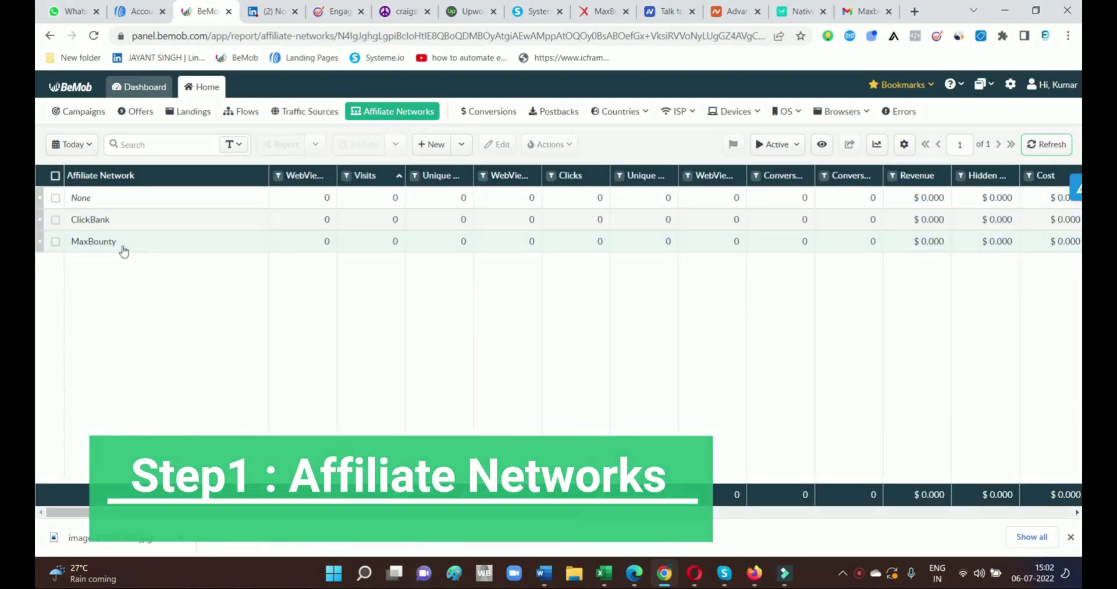
right_click(122, 248)
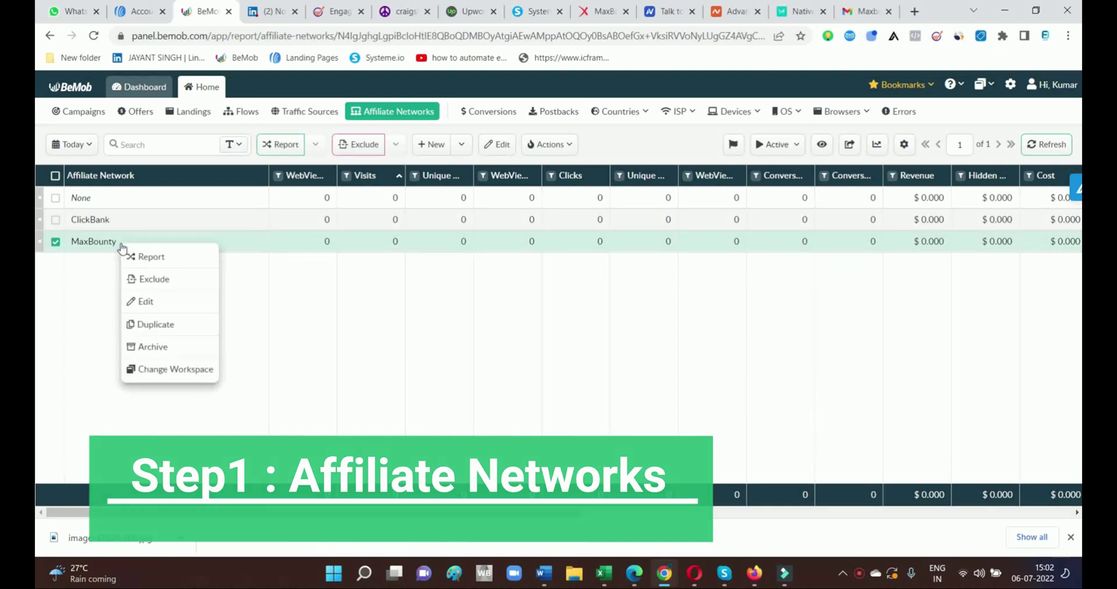
click(153, 300)
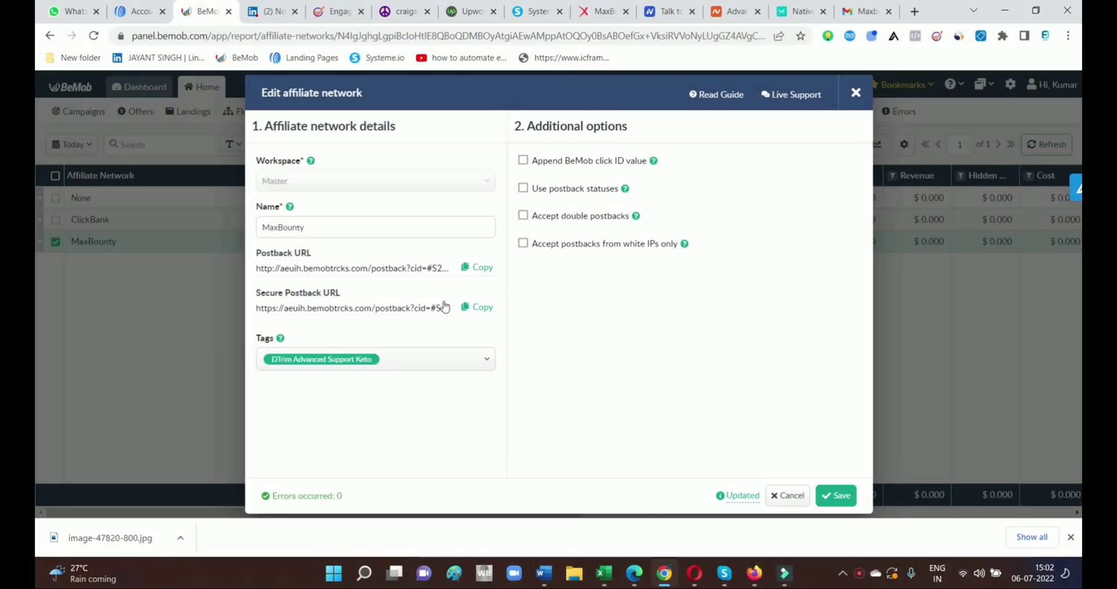
click(492, 272)
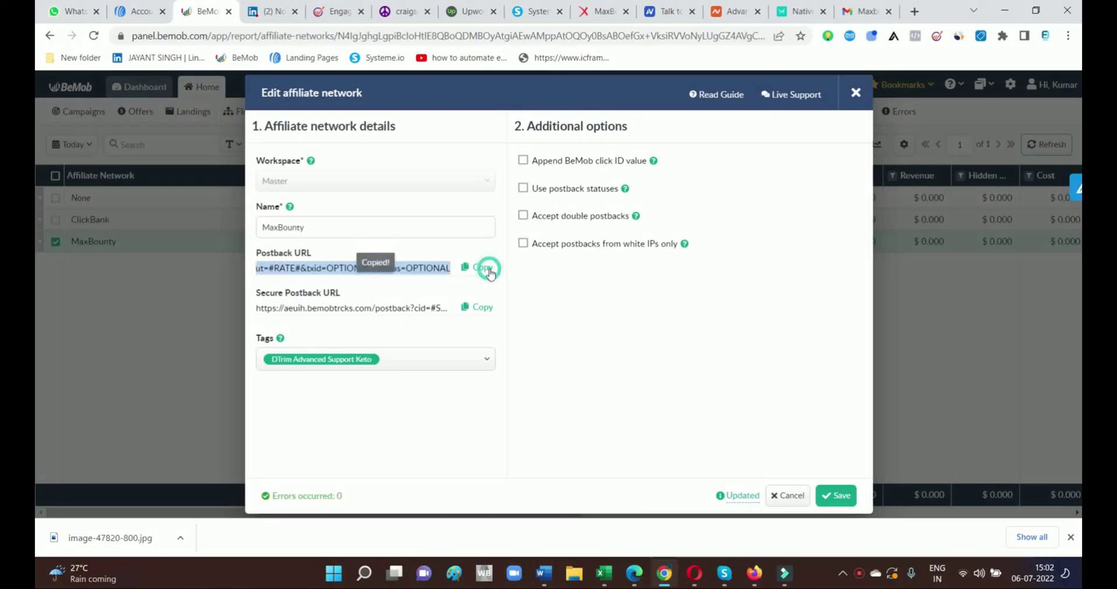
right_click(435, 270)
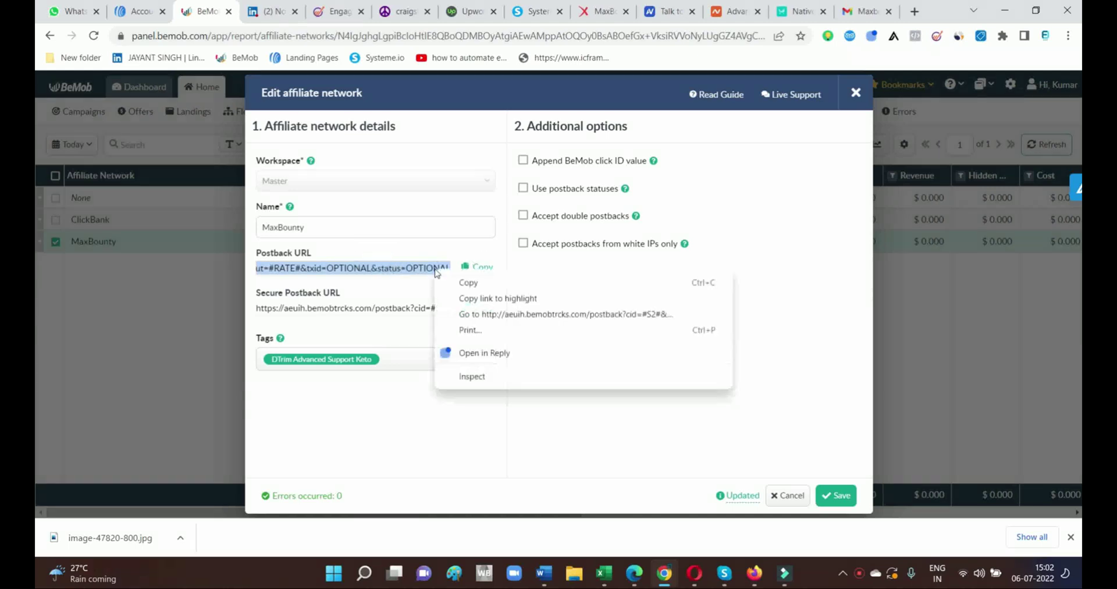
click(466, 283)
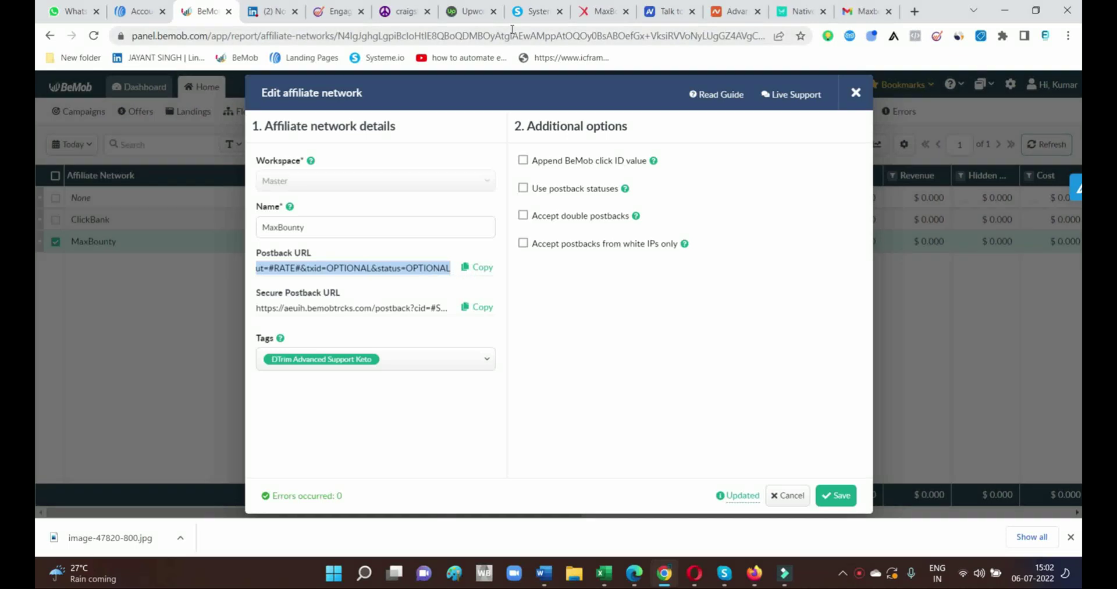
Switch to the MaxBounty affiliate site and open the account's Global Postback settings
click(596, 11)
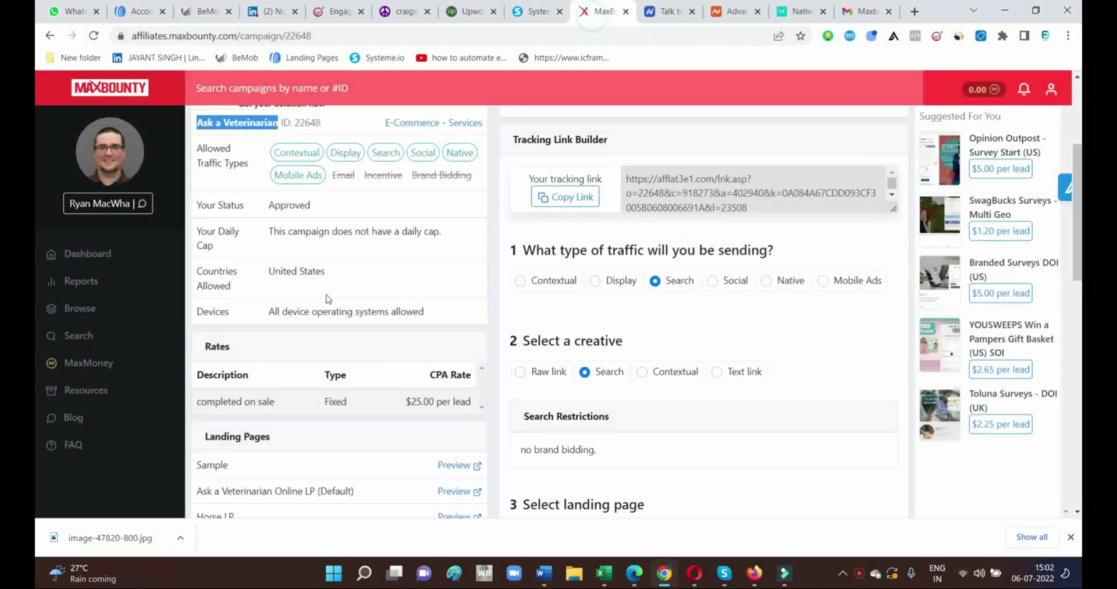
click(100, 257)
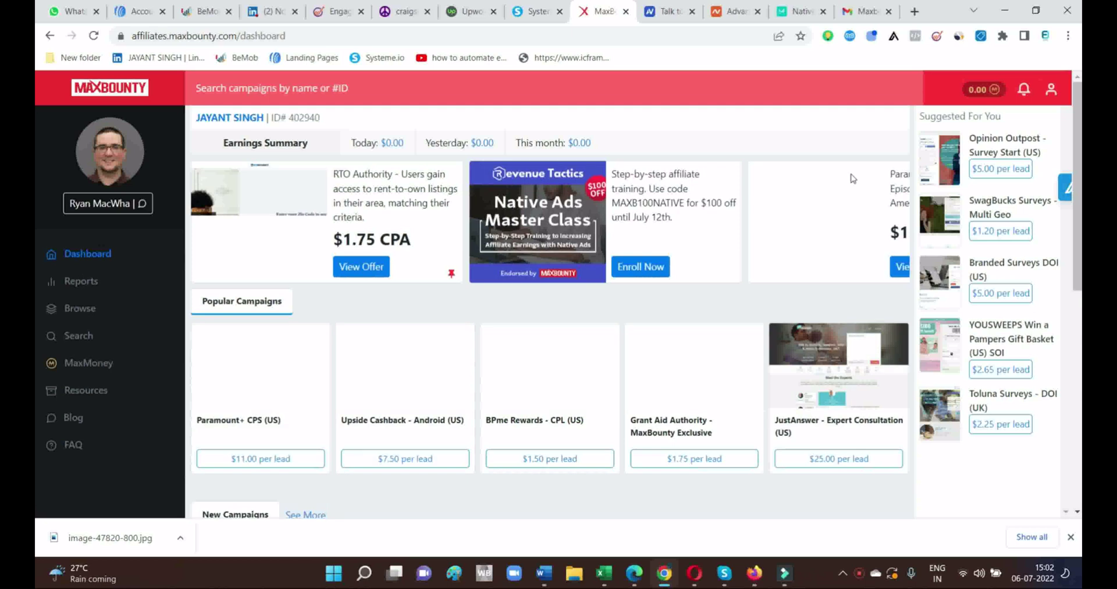
click(1053, 90)
click(944, 216)
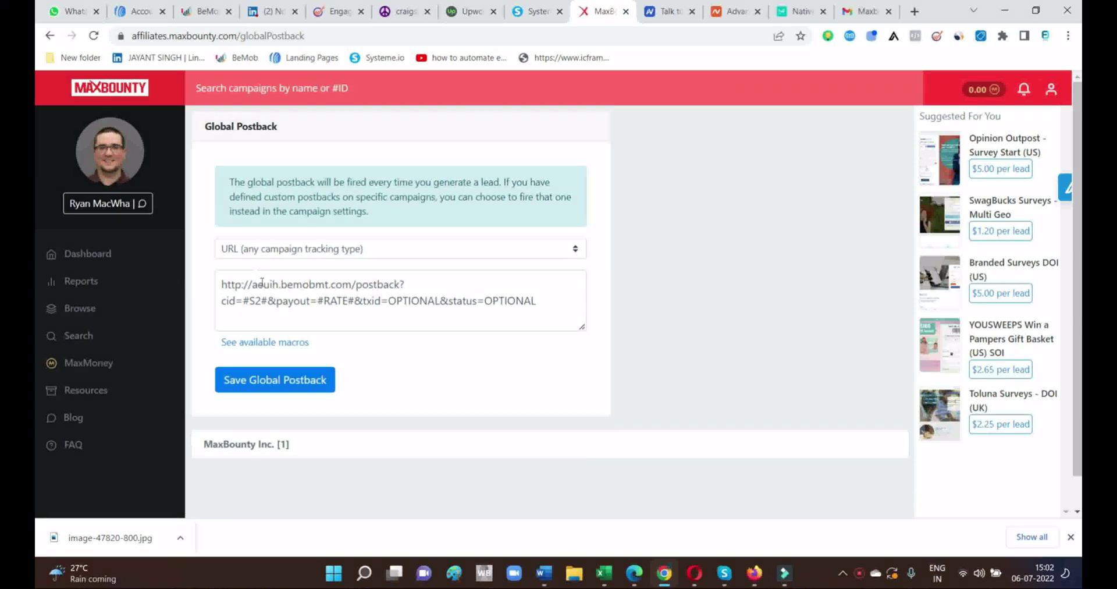
Paste the copied postback URL on a new line below the existing global postback URL, and remove it again
click(547, 308)
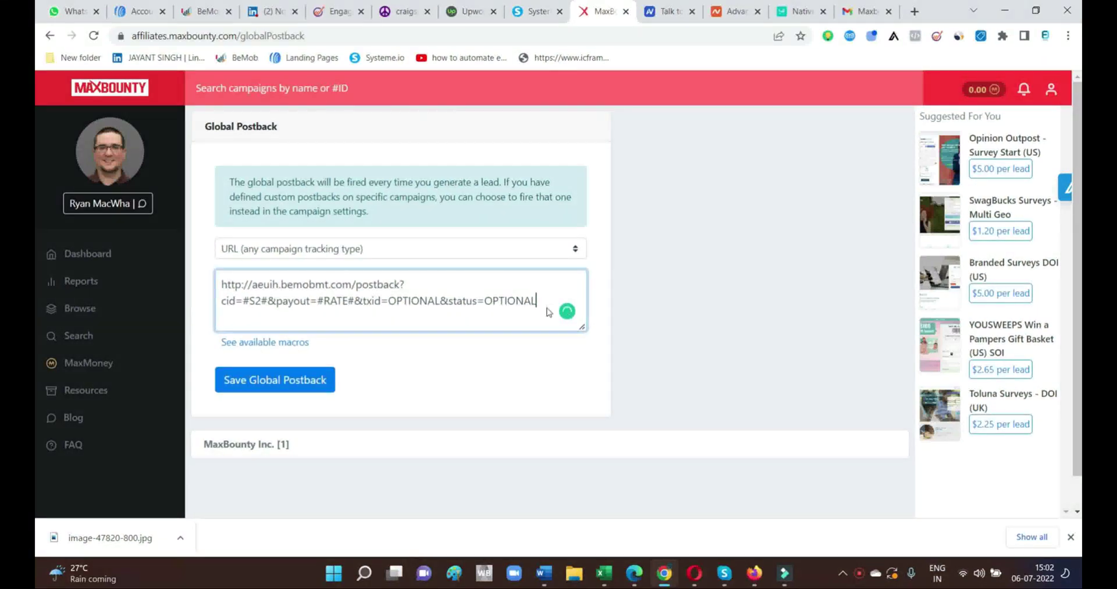
key(Return)
key(ctrl+v)
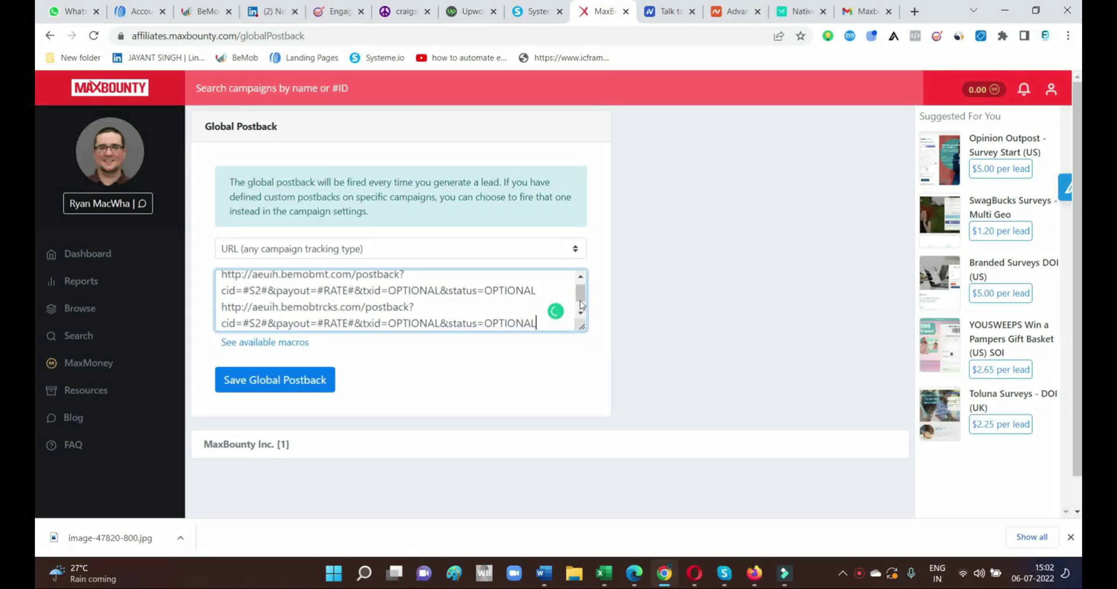
drag(535, 322, 221, 307)
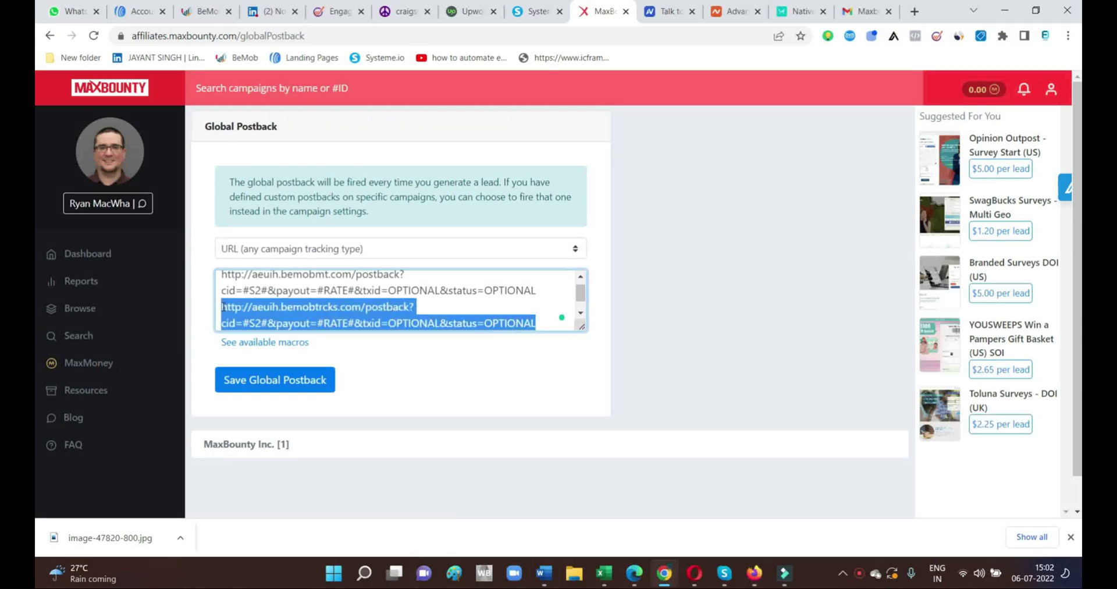
key(BackSpace)
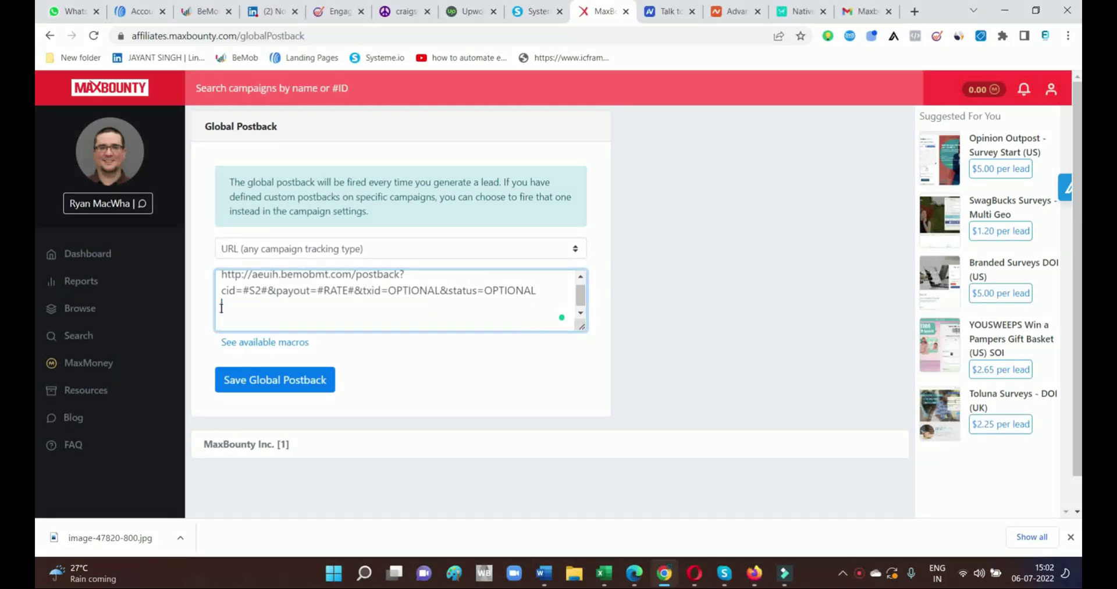
Save the global postback in MaxBounty, and return to BeMob to save the MaxBounty affiliate network
click(285, 389)
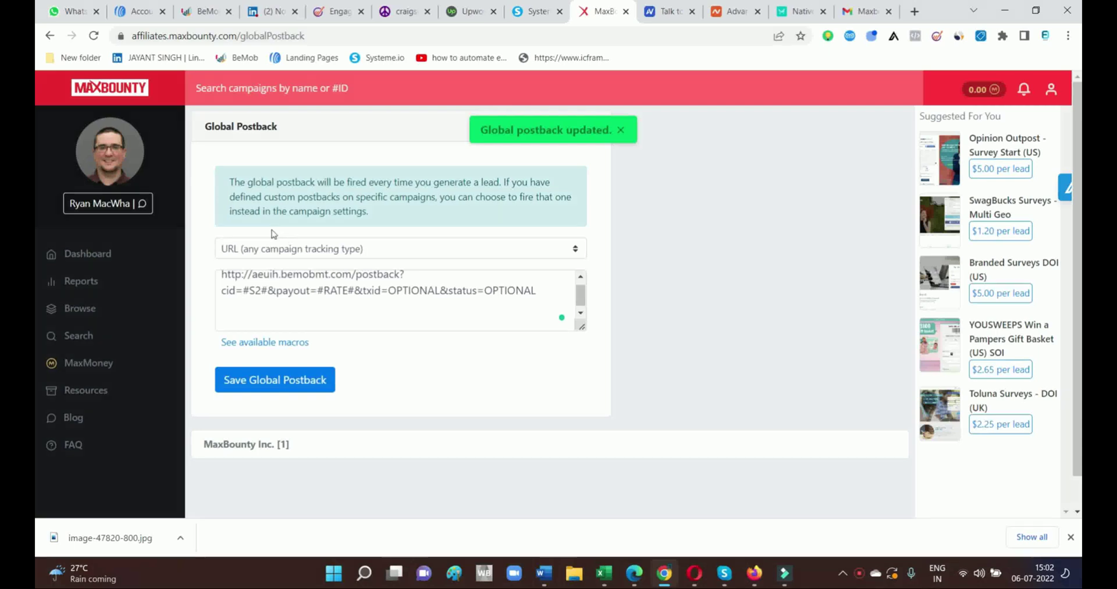
click(76, 252)
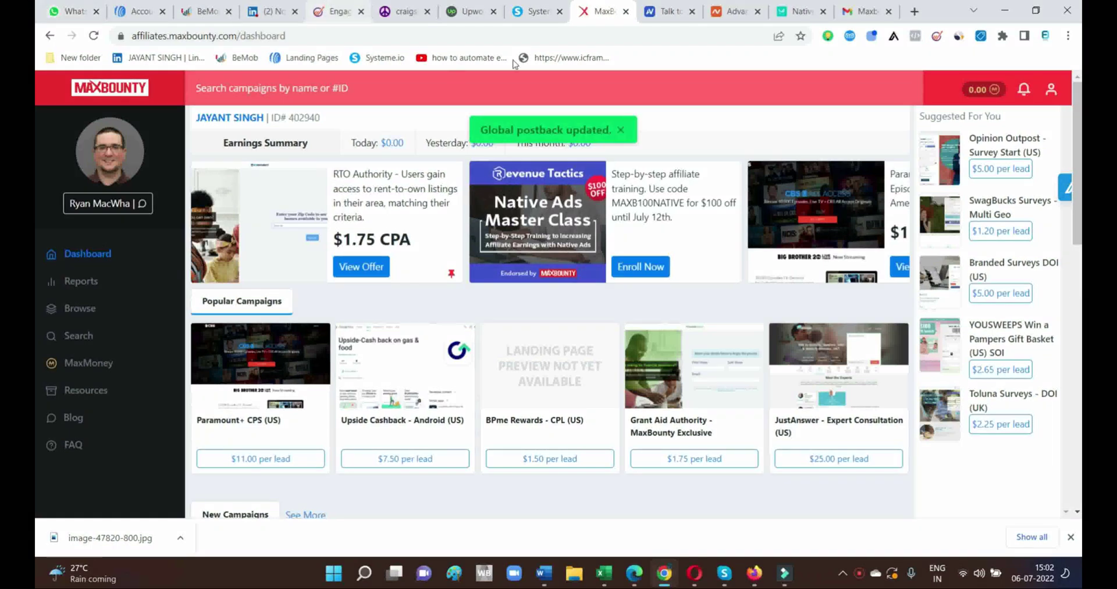
click(204, 11)
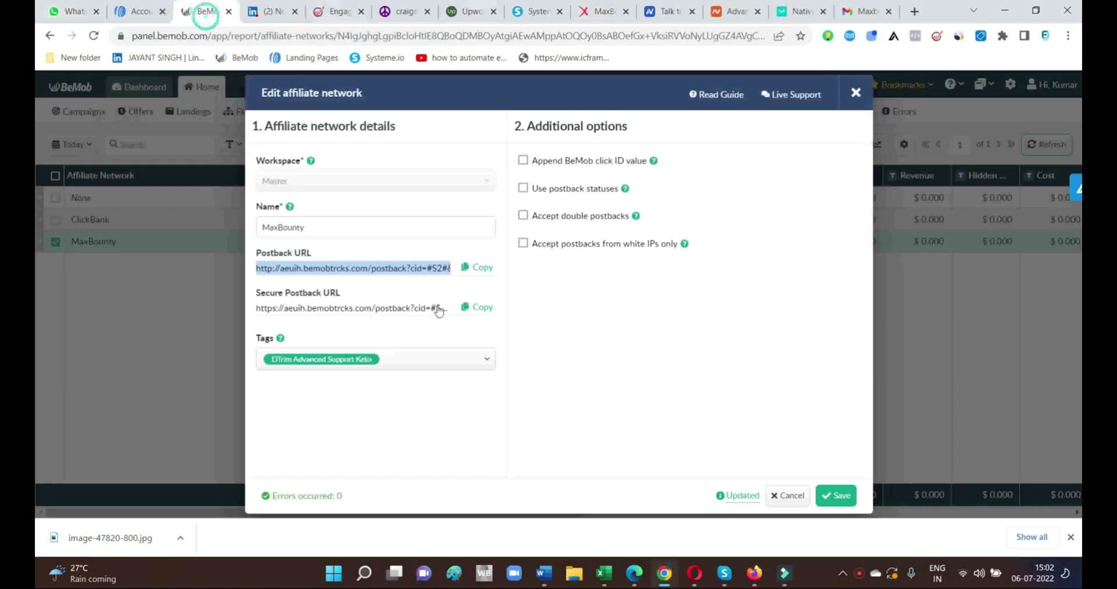
click(834, 498)
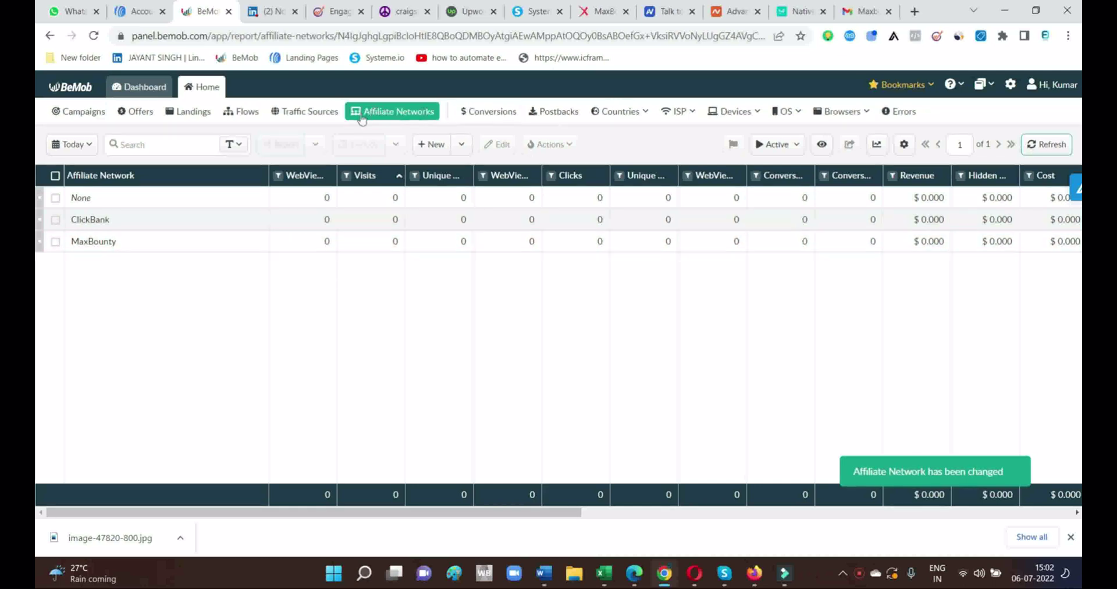
Open the traffic sources and examine the fields and tokens of a blank new traffic source, closing it without saving
click(321, 116)
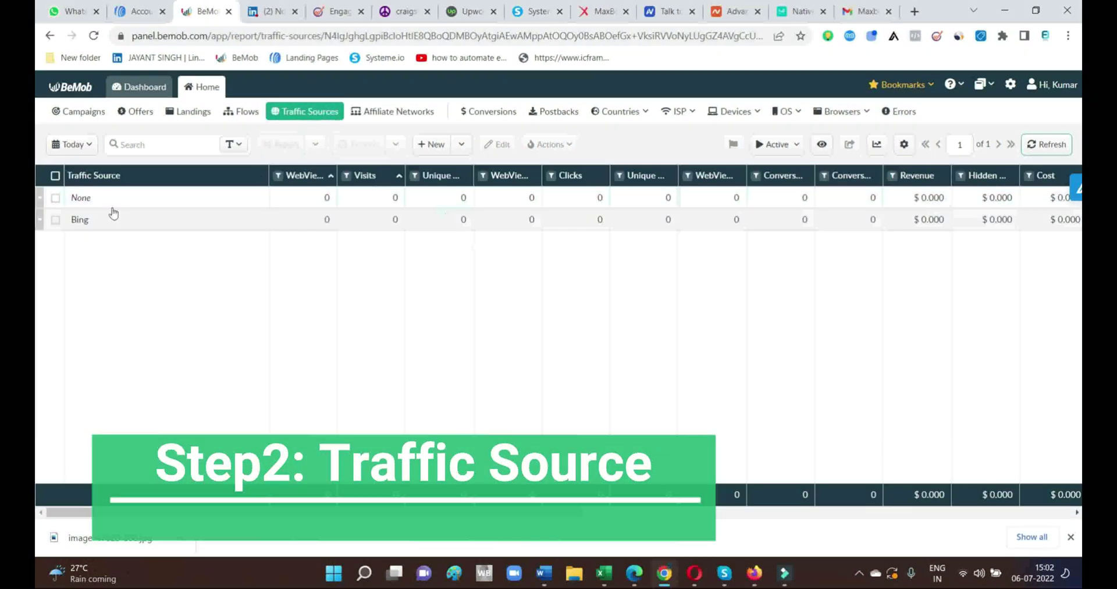
click(431, 149)
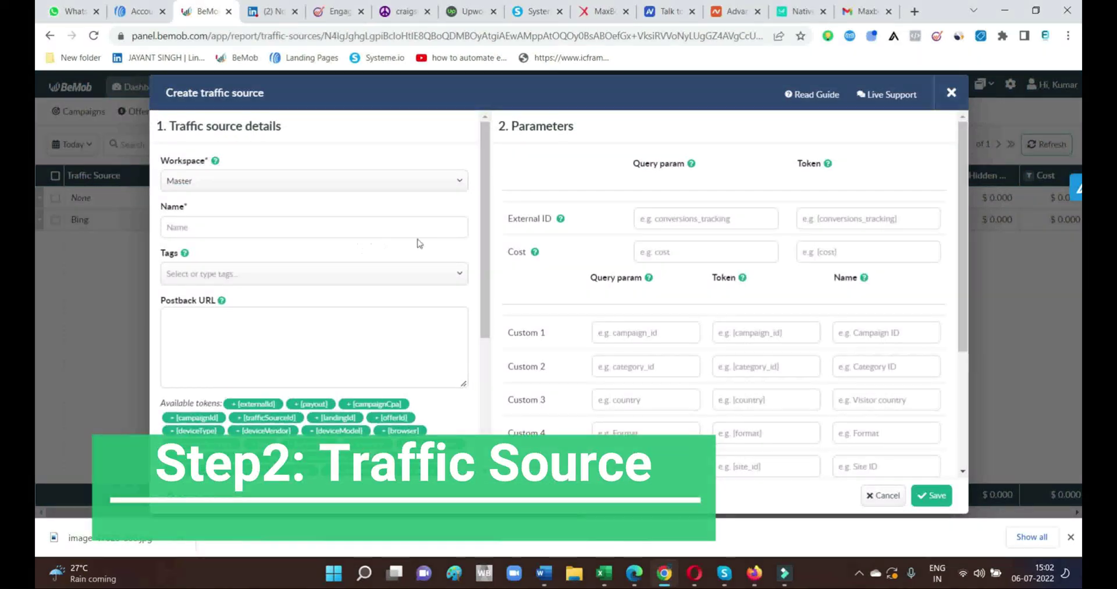
click(302, 277)
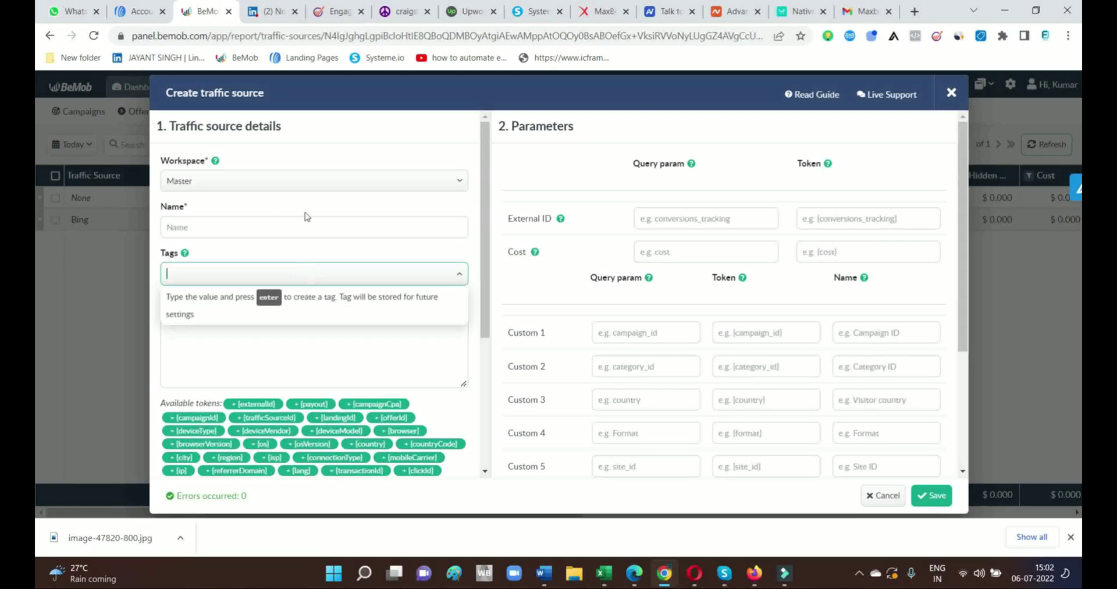
scroll(428, 302, down, 4)
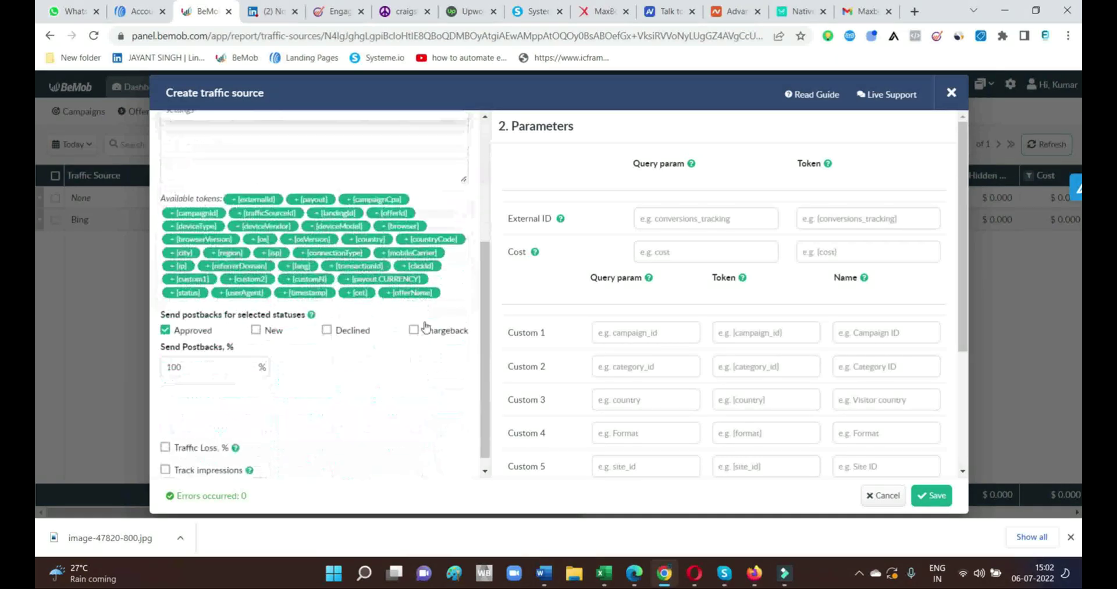
scroll(367, 349, up, 4)
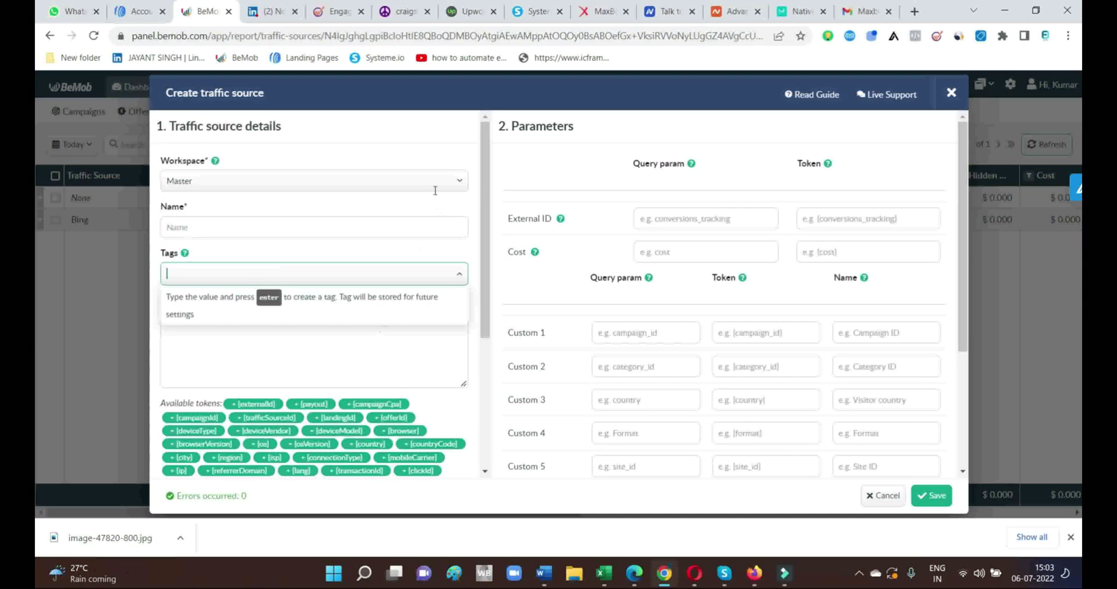
click(288, 224)
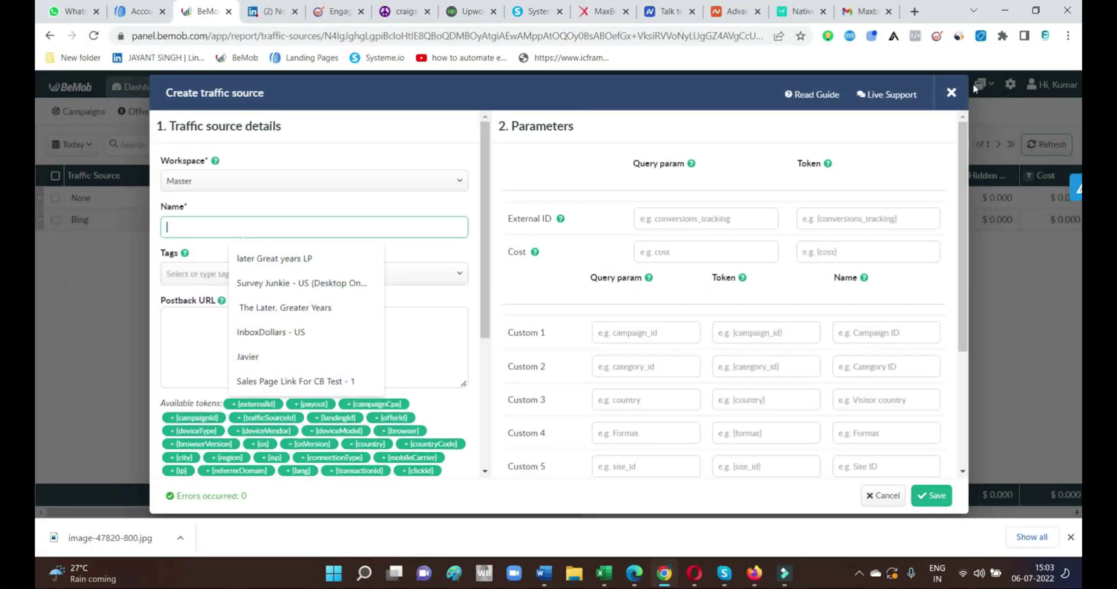
click(951, 93)
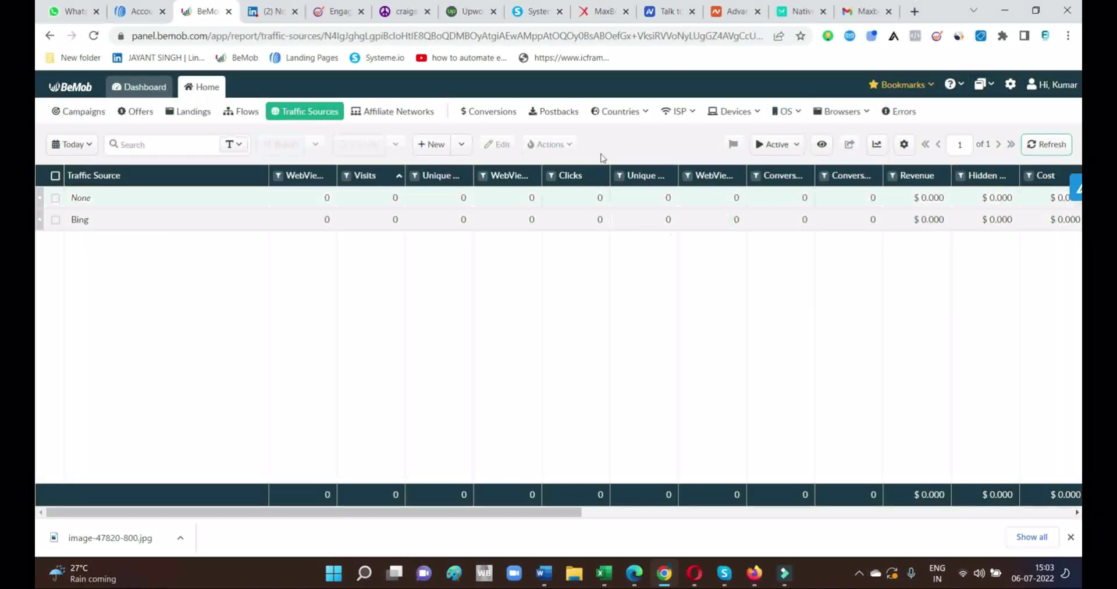
Examine the templates available for creating a traffic source, and leave without choosing one
click(468, 149)
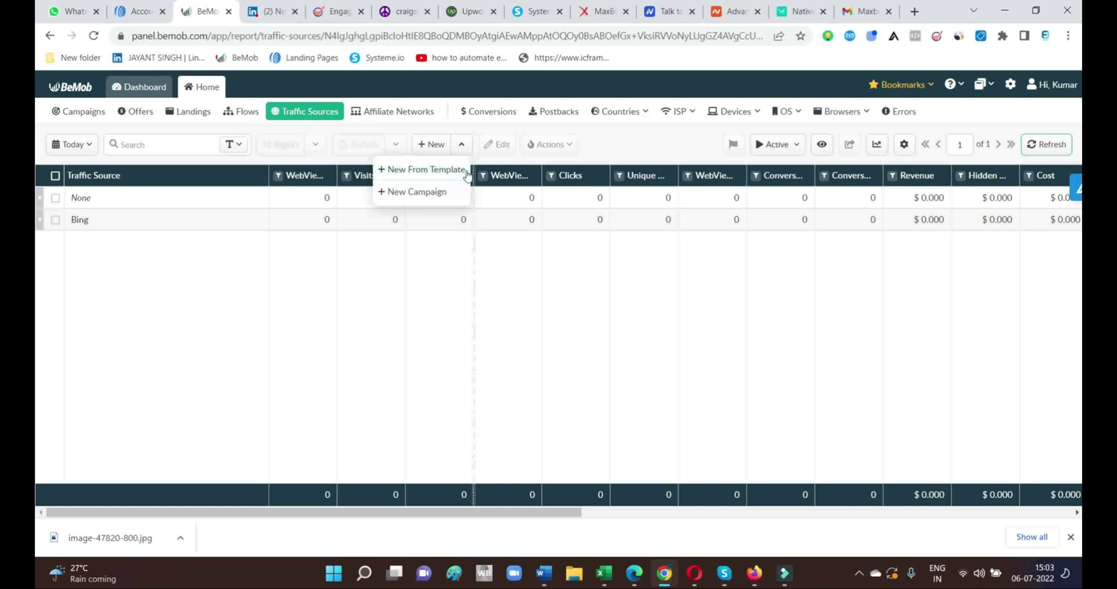
click(442, 170)
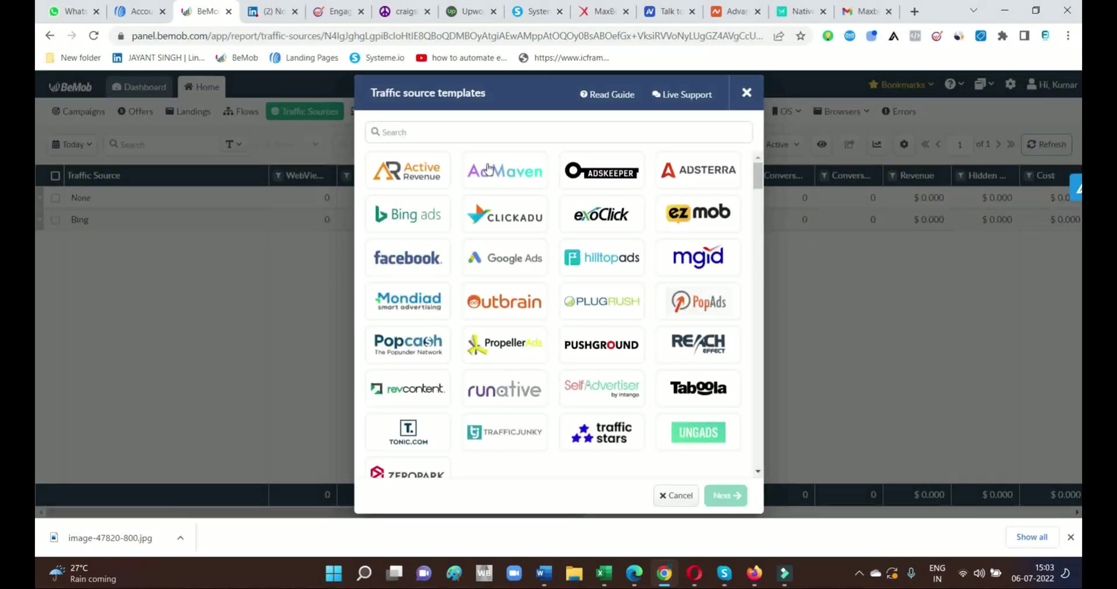
scroll(465, 233, down, 10)
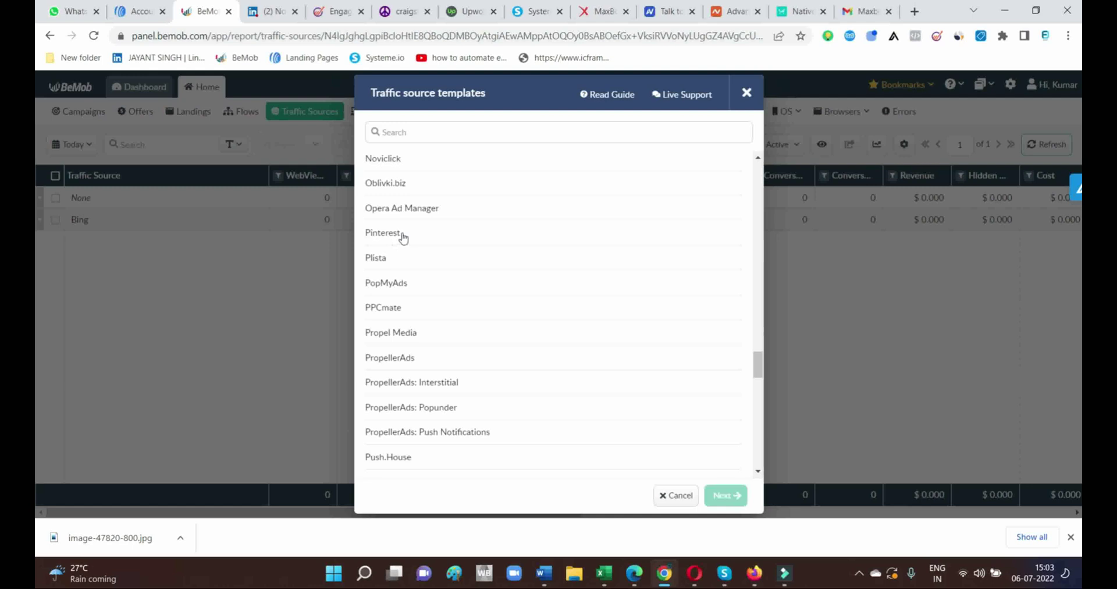
click(679, 496)
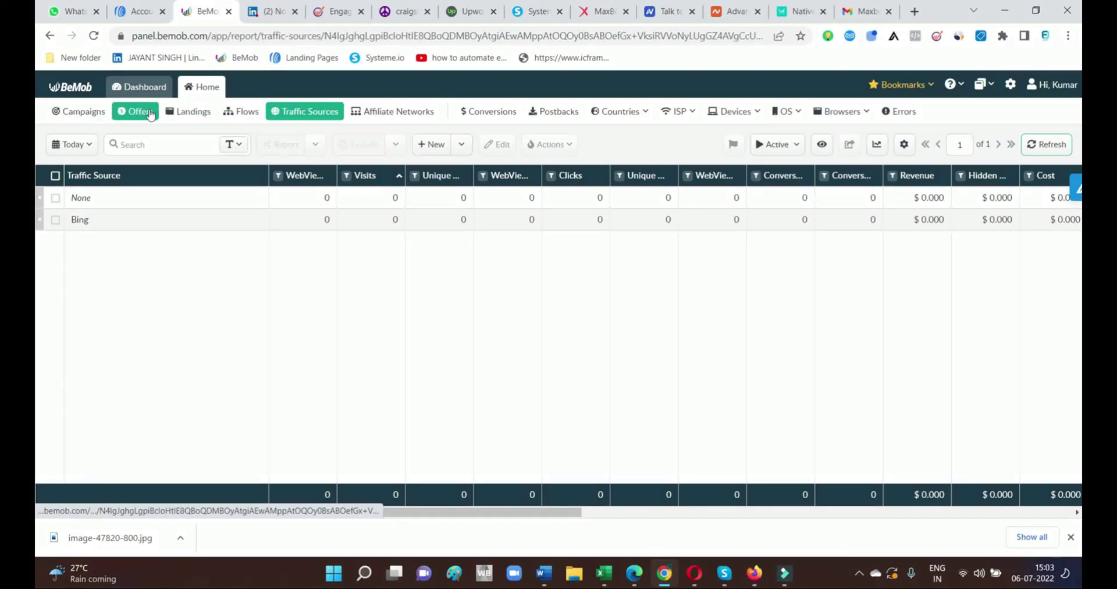
Start a new landing page entry and name it Vet-Consultation
click(174, 111)
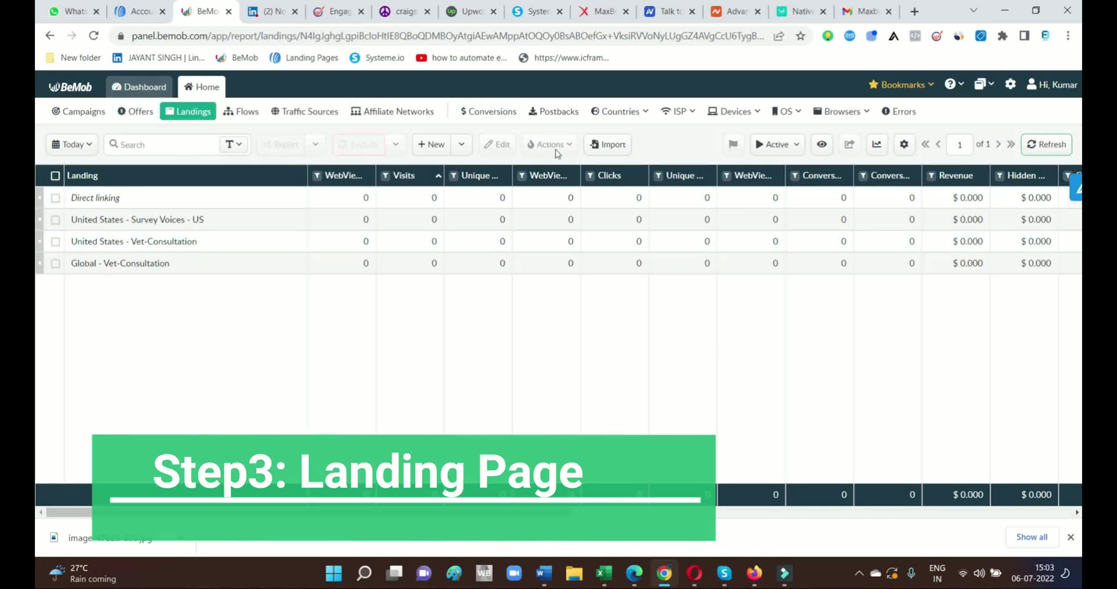
click(464, 148)
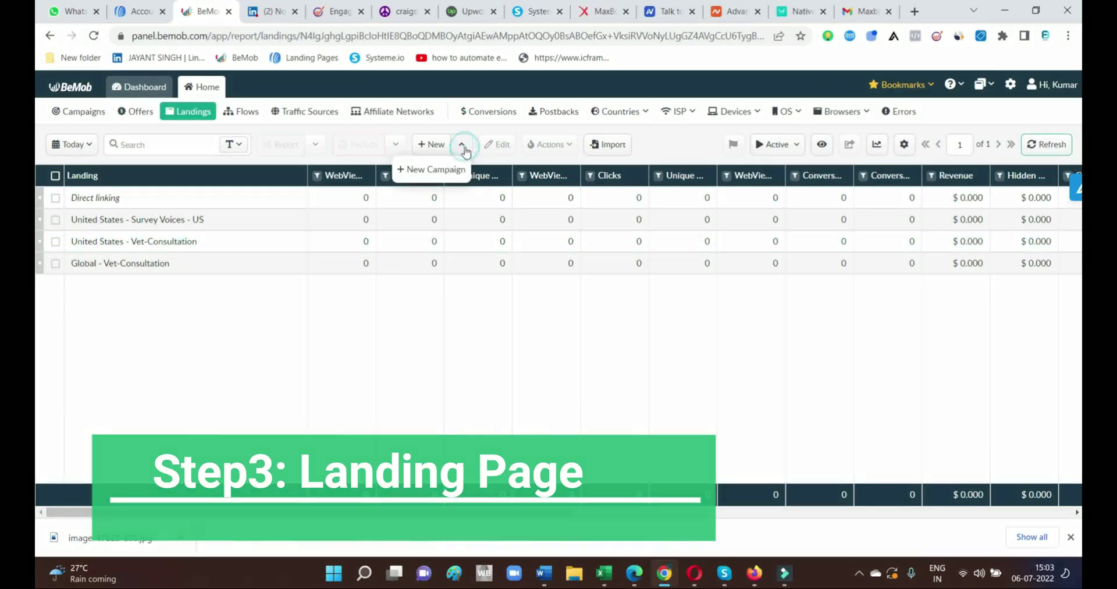
click(486, 315)
click(424, 147)
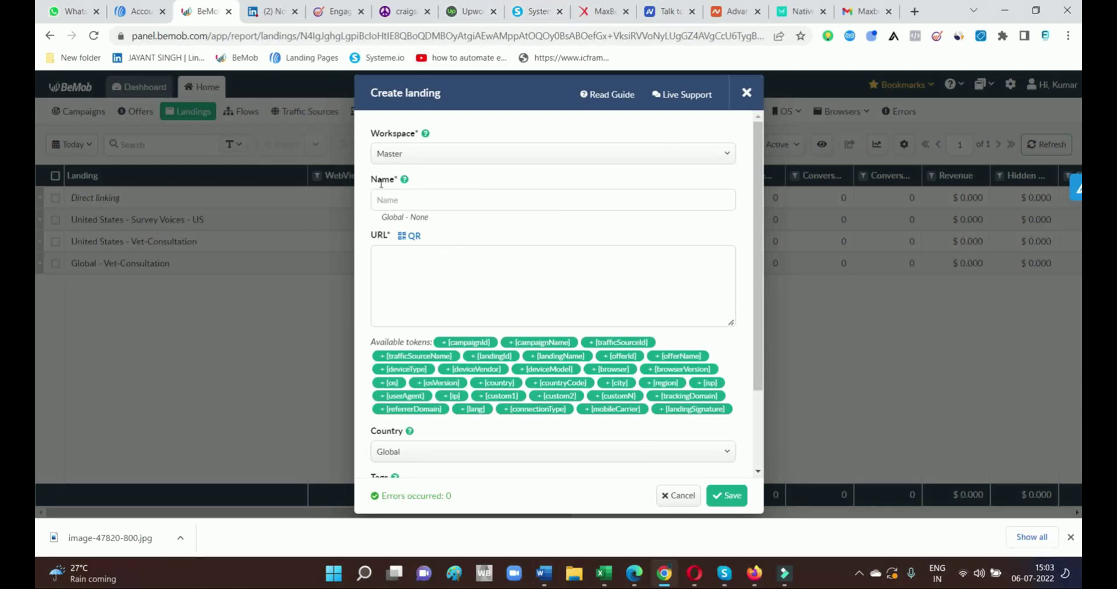
click(439, 190)
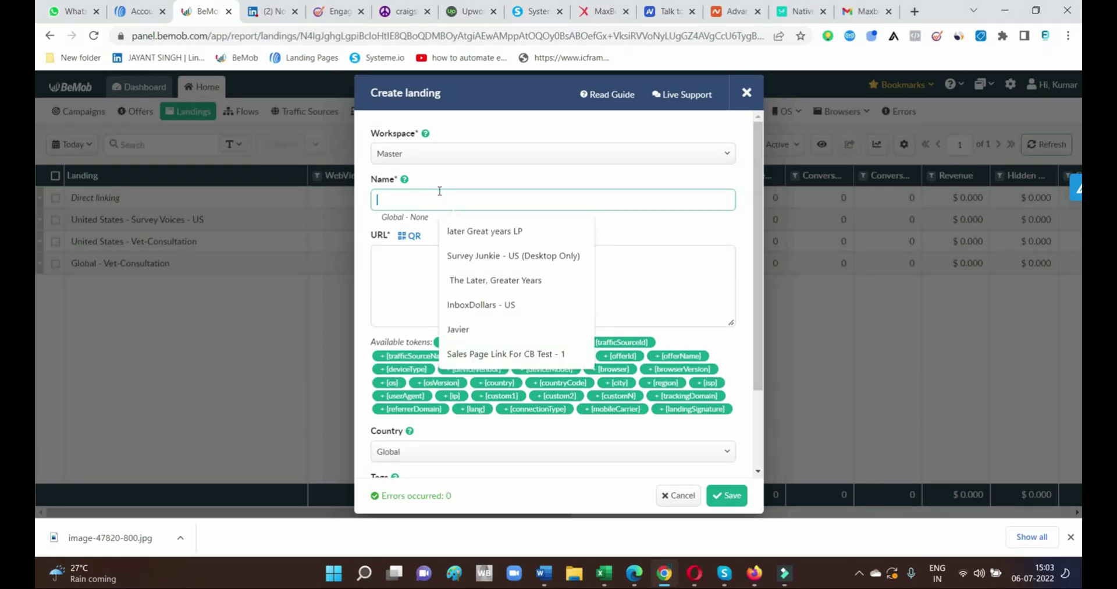
text(ve)
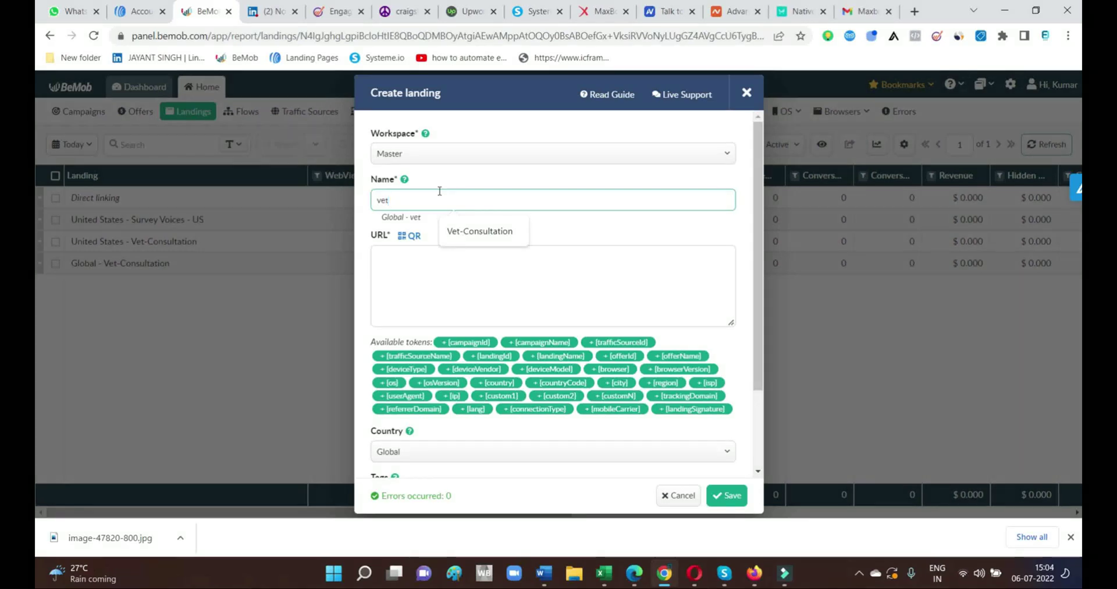
click(478, 232)
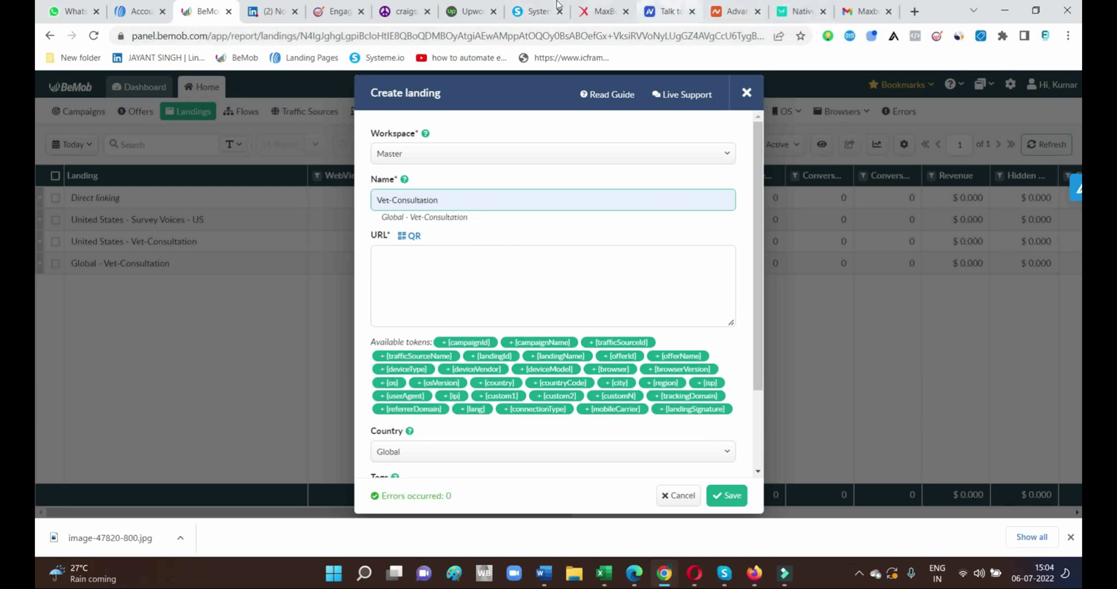
Switch to Systeme.io, open the live page of the Vet-Consultation funnel step in its own tab, and copy its web address
click(537, 11)
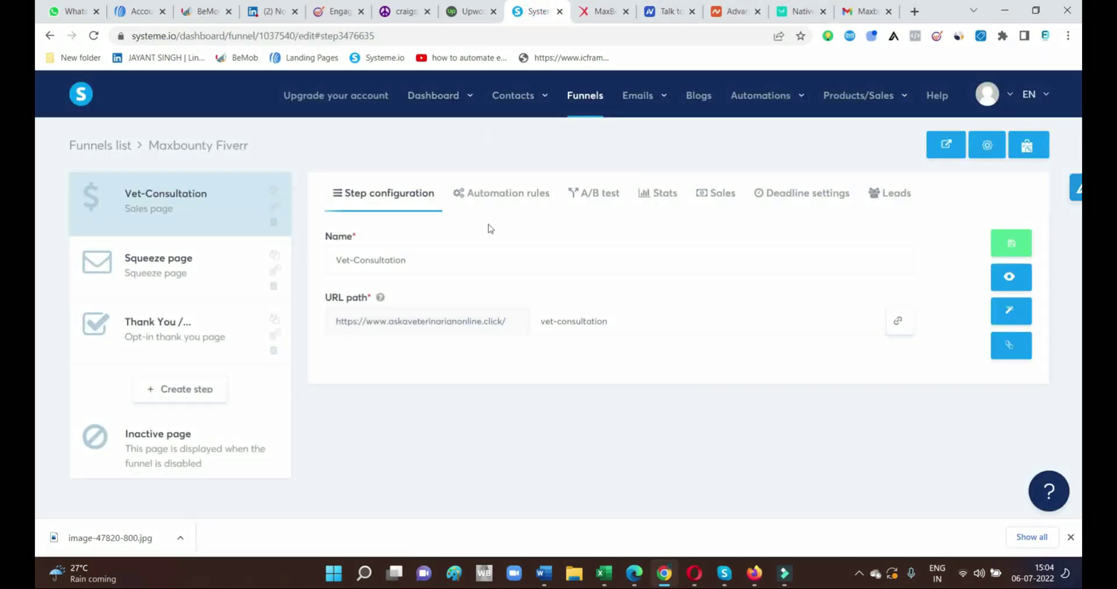
right_click(1013, 284)
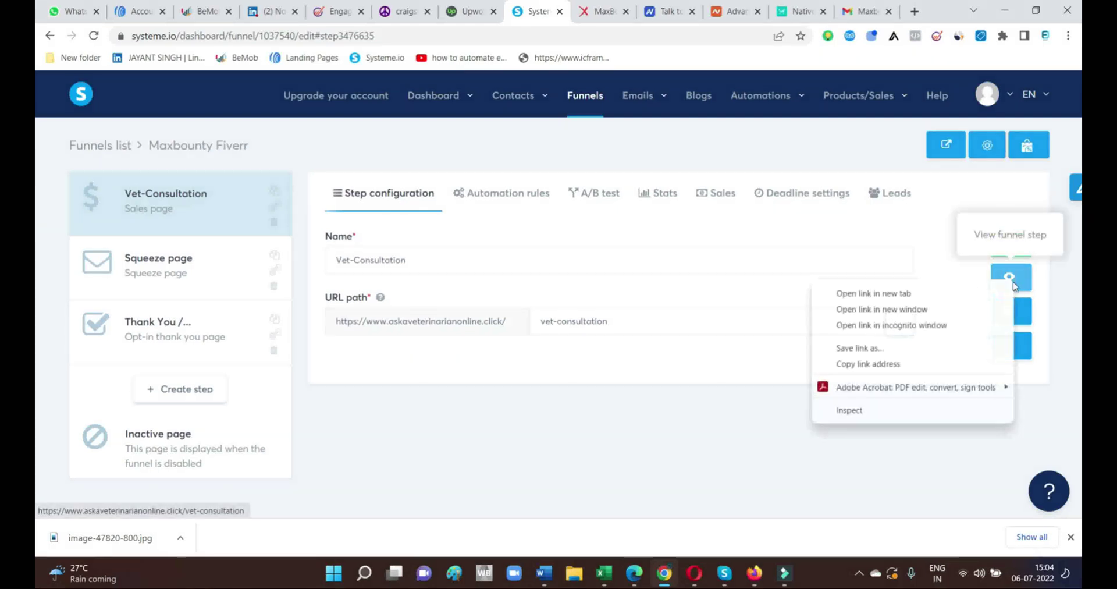
click(933, 295)
click(560, 11)
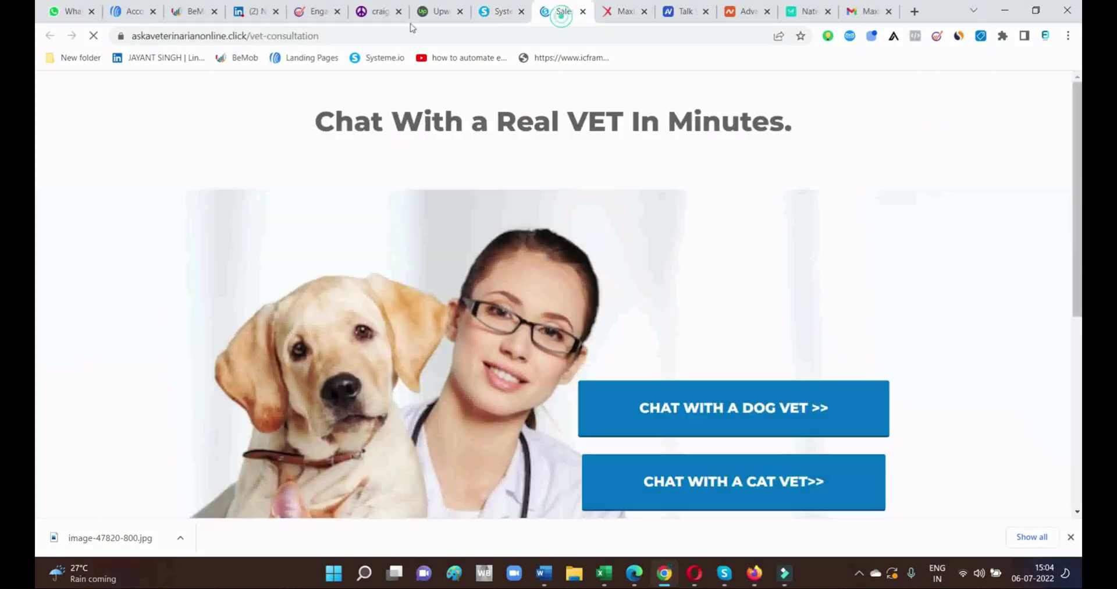
drag(340, 36, 131, 37)
right_click(204, 42)
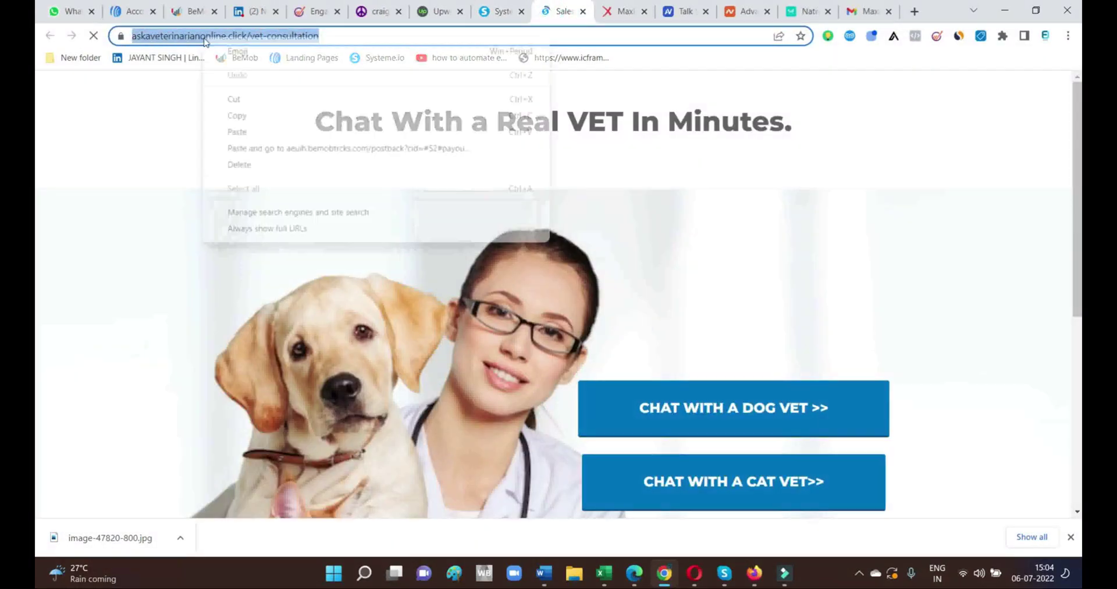
click(243, 117)
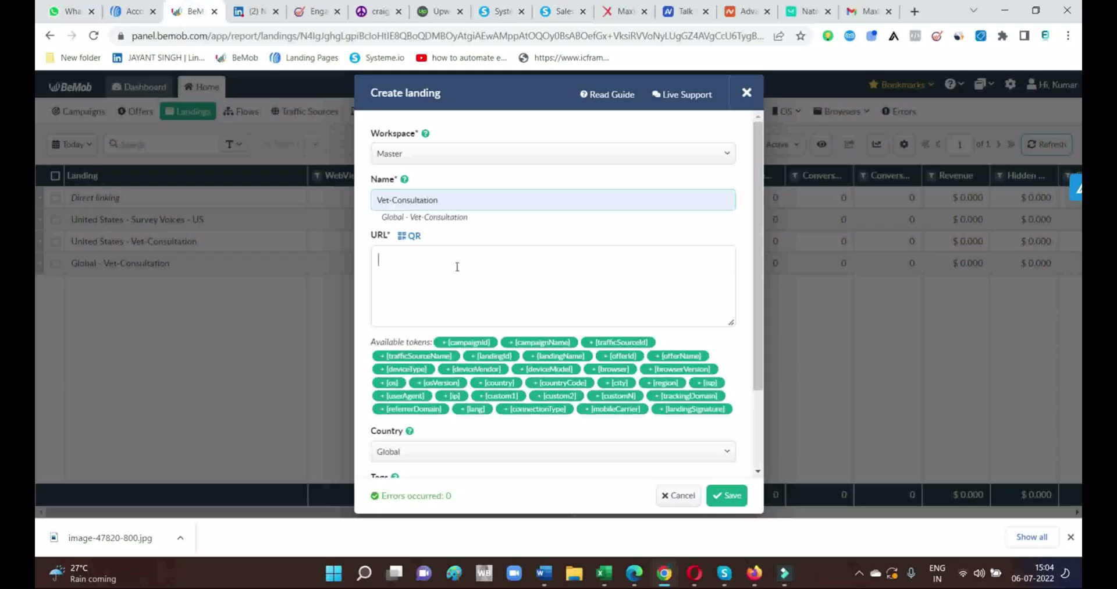
right_click(457, 267)
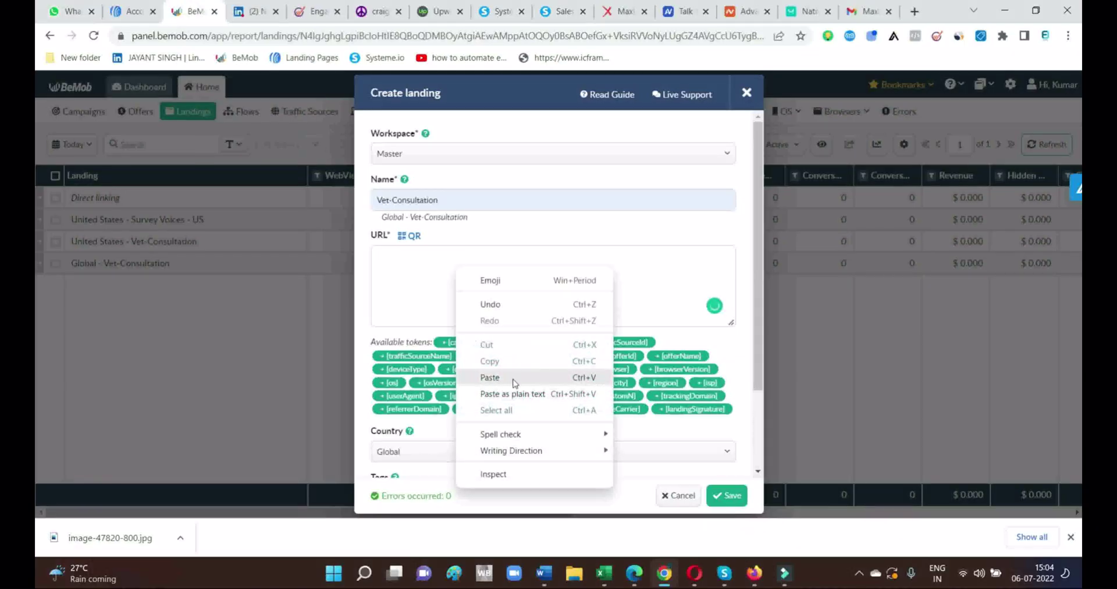
click(490, 377)
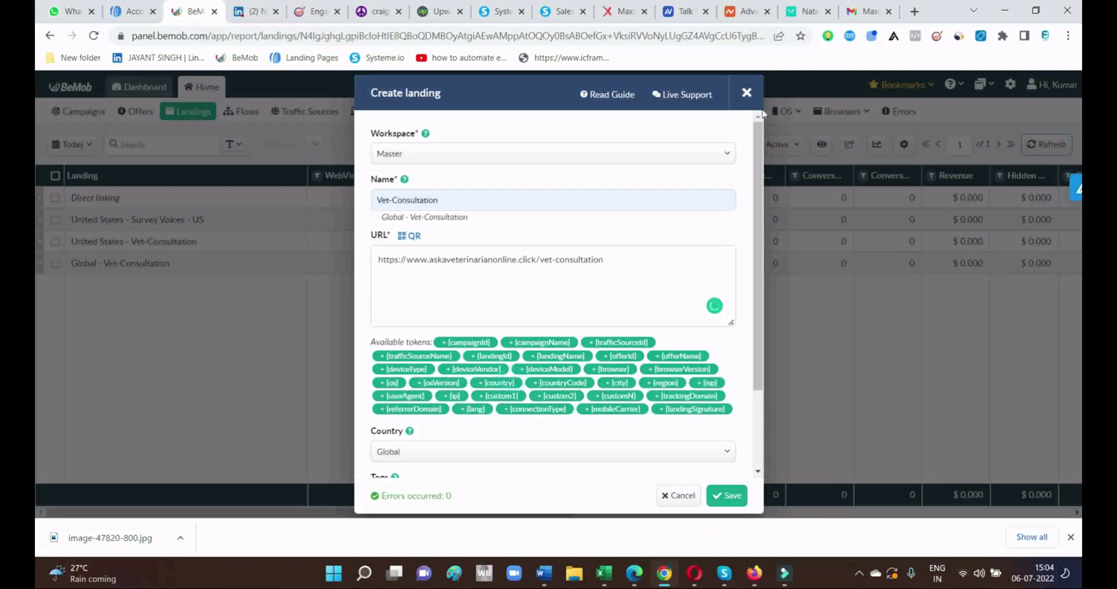
click(689, 499)
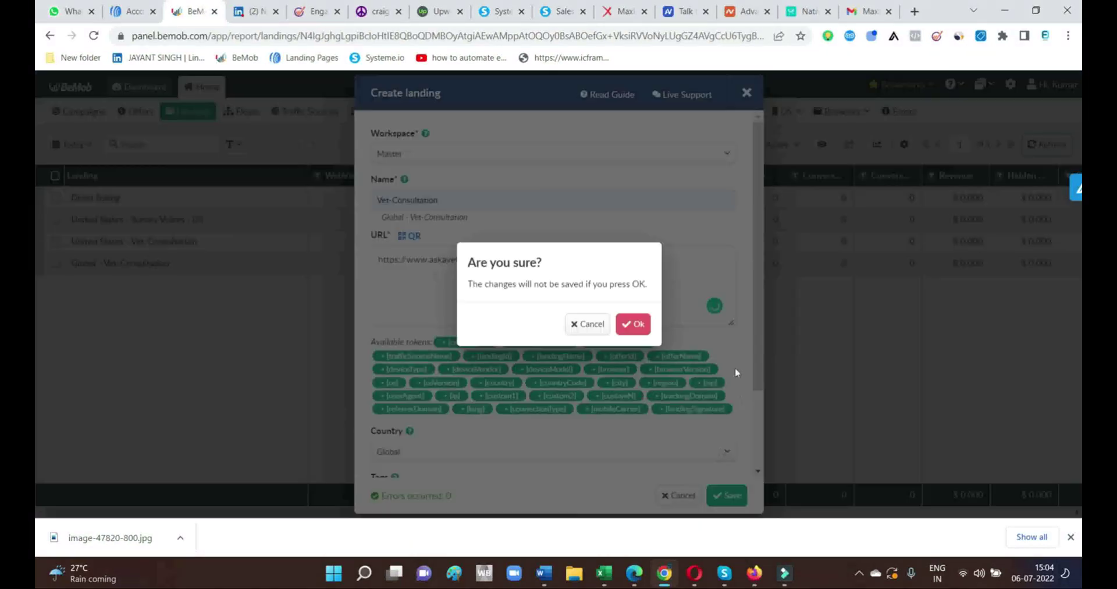
click(633, 327)
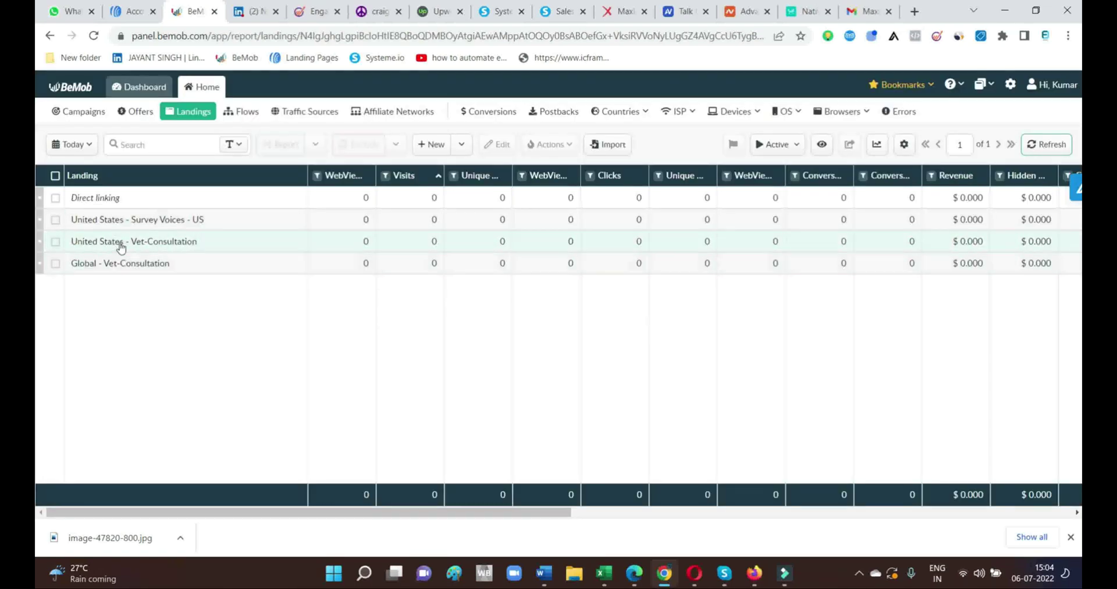
right_click(120, 247)
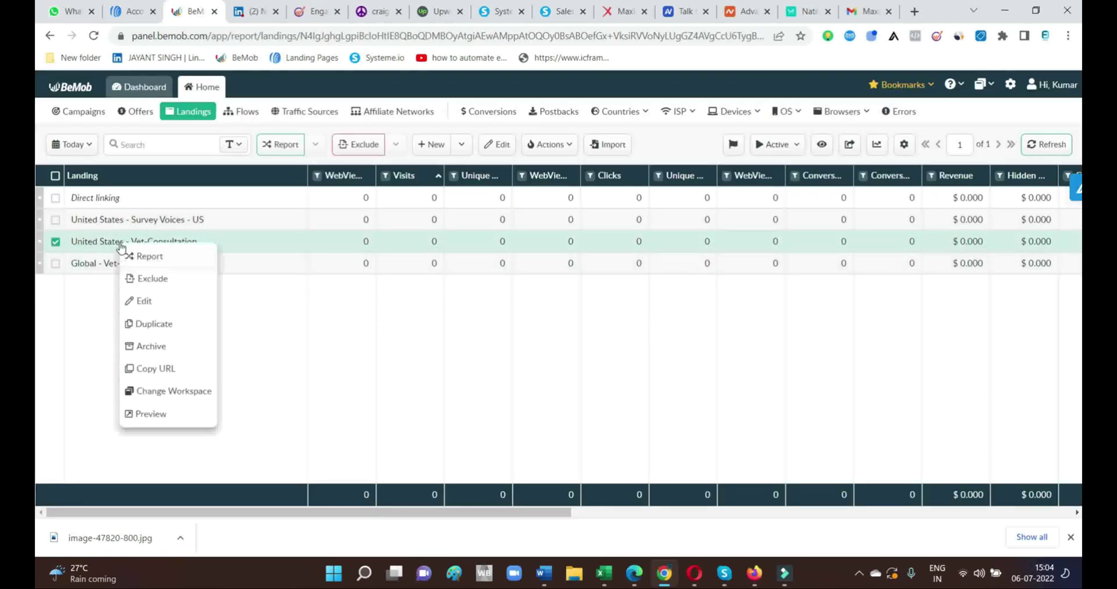
click(153, 303)
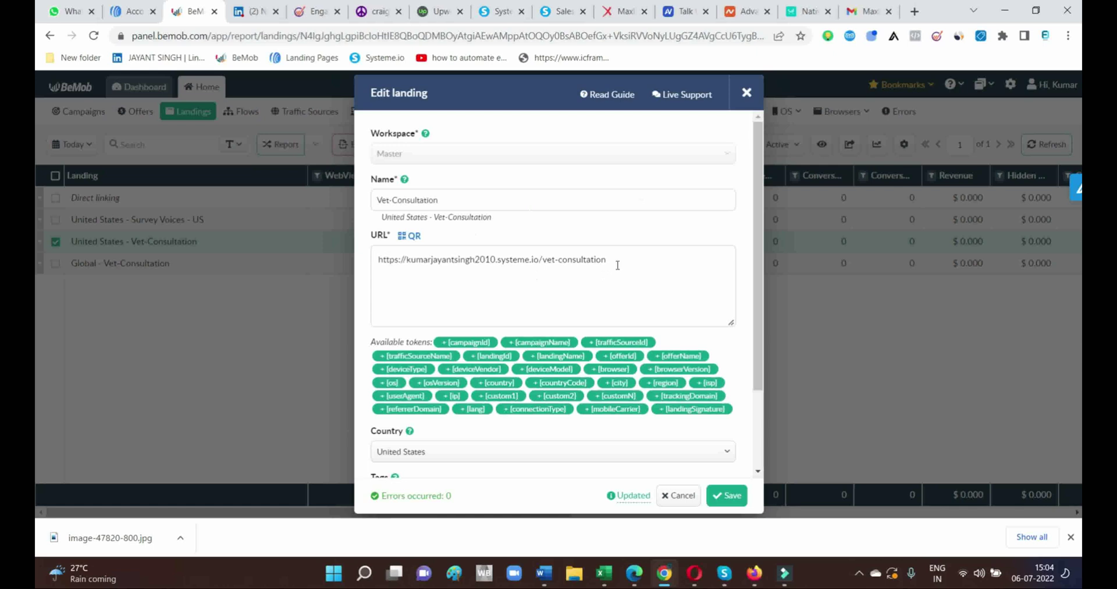
drag(624, 260, 372, 264)
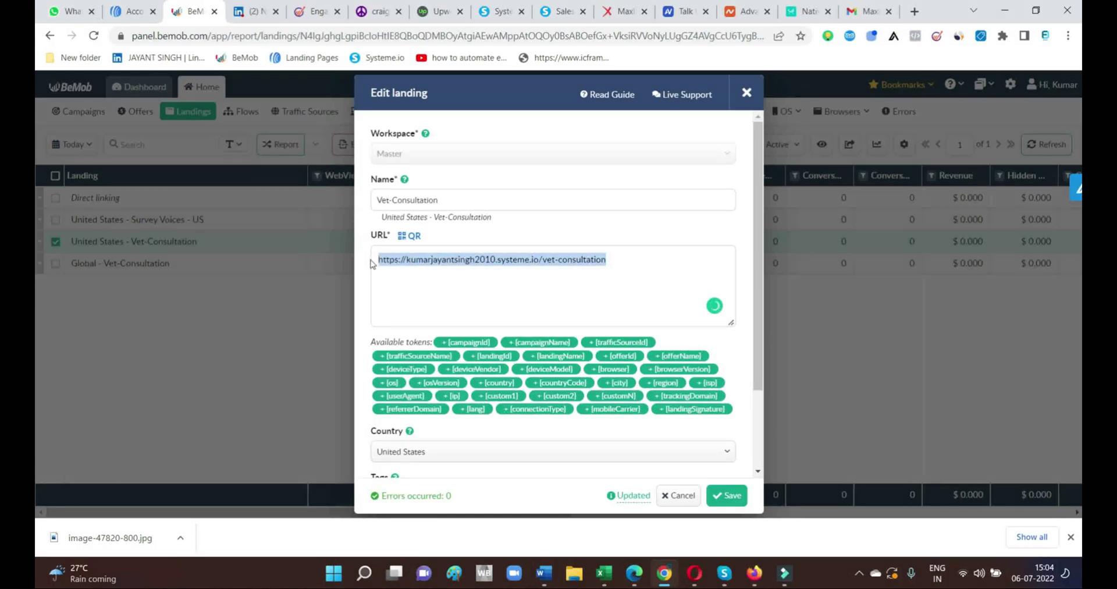
key(ctrl+v)
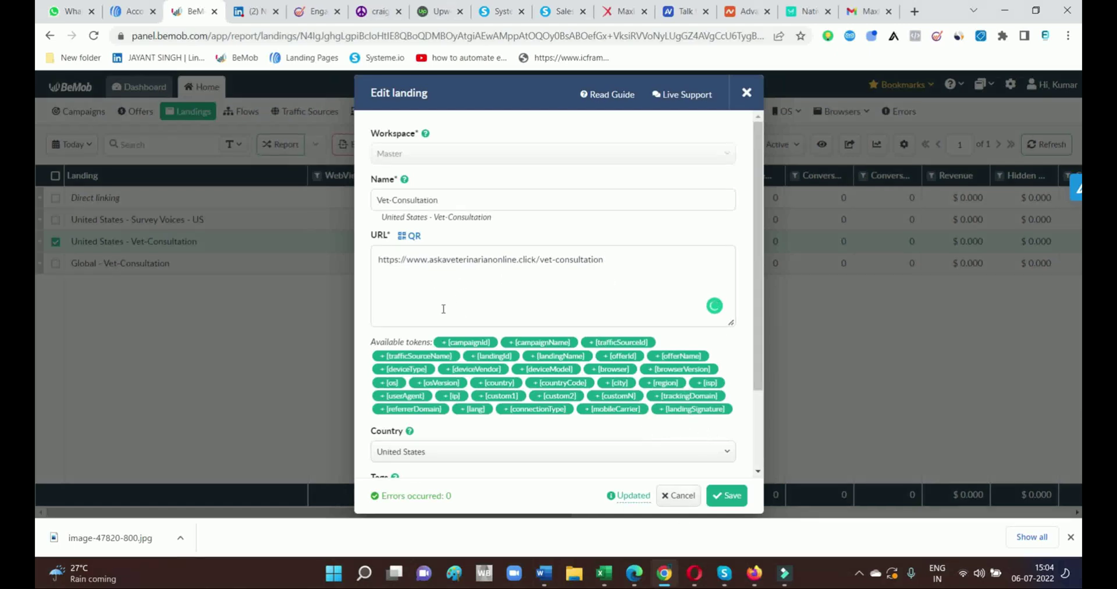
scroll(421, 344, down, 3)
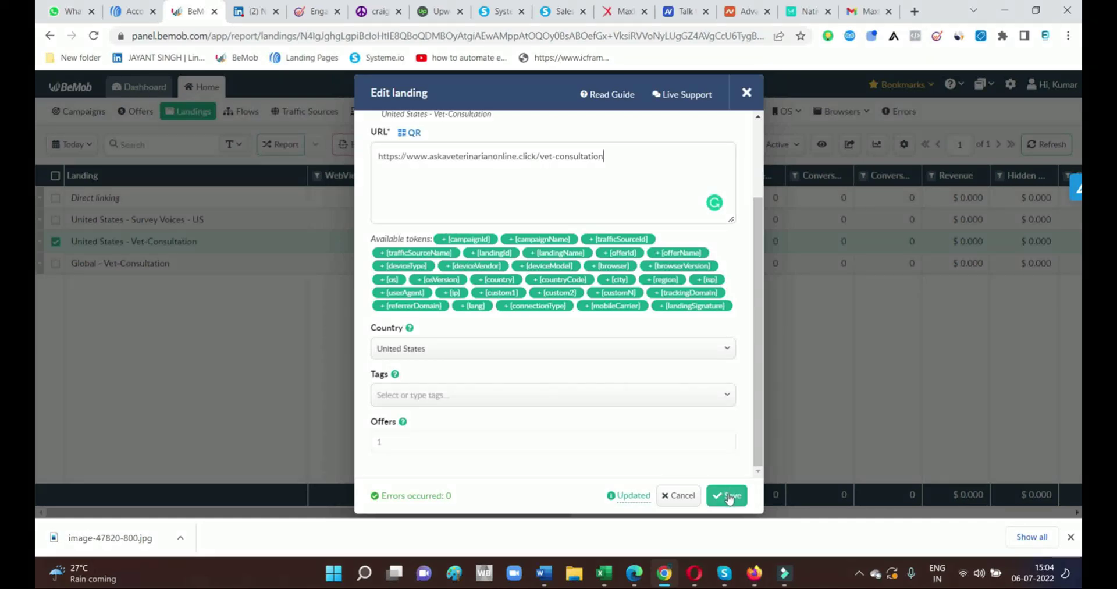
scroll(579, 330, up, 3)
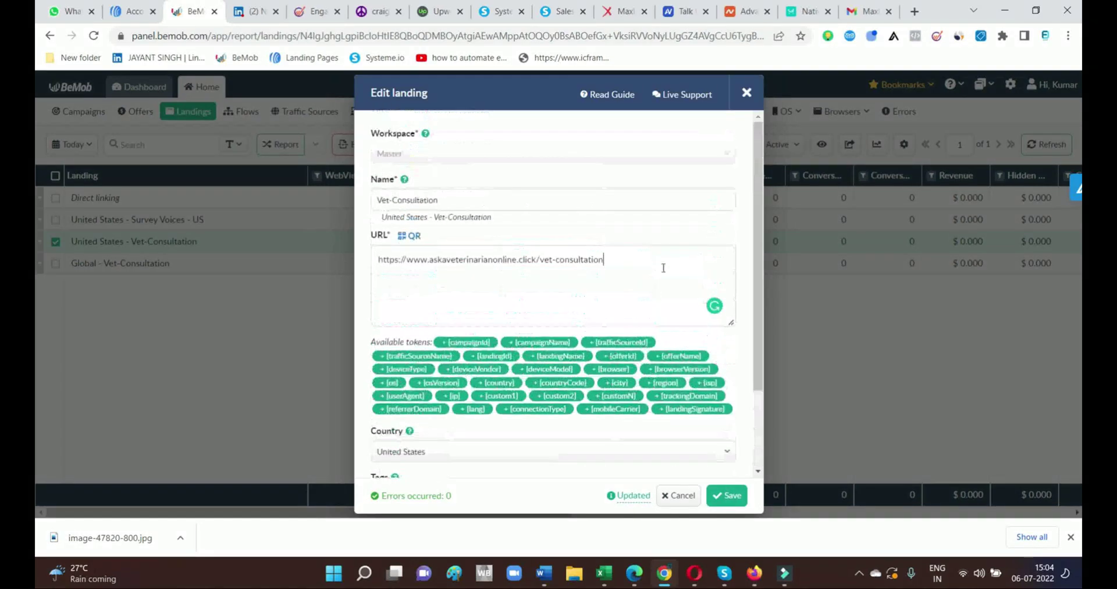
scroll(623, 349, down, 3)
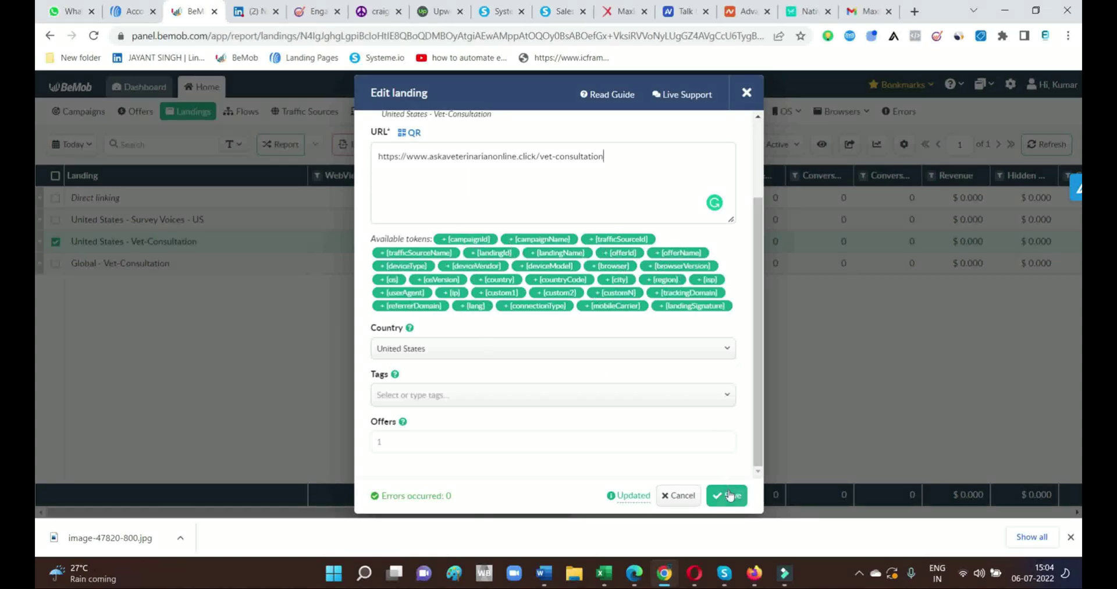
click(730, 496)
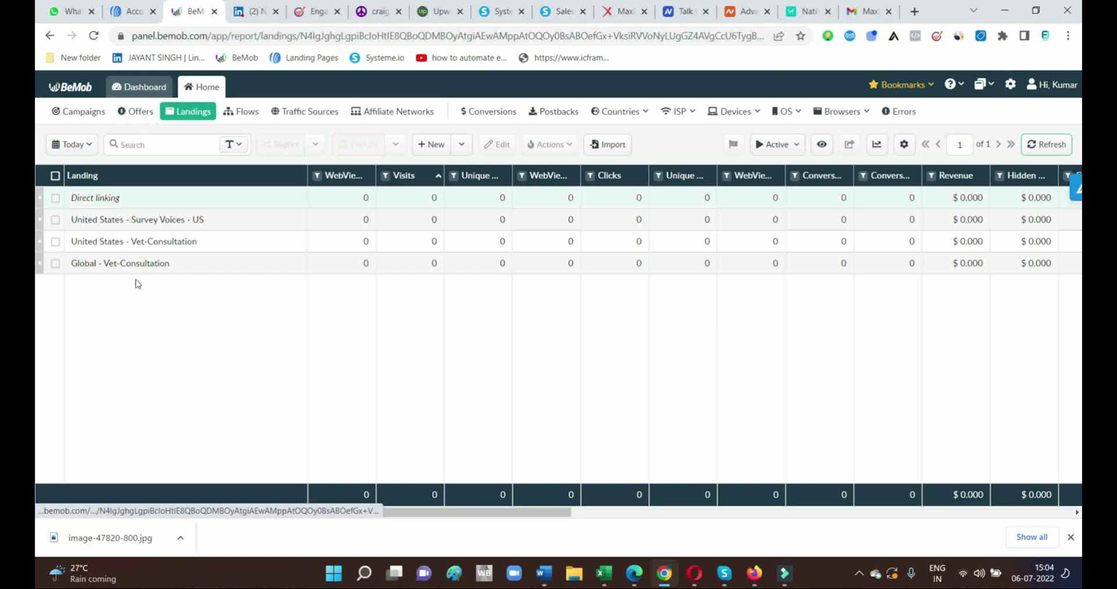
Open the offers list, start a blank new offer, and look through its detail fields and available tokens
click(132, 112)
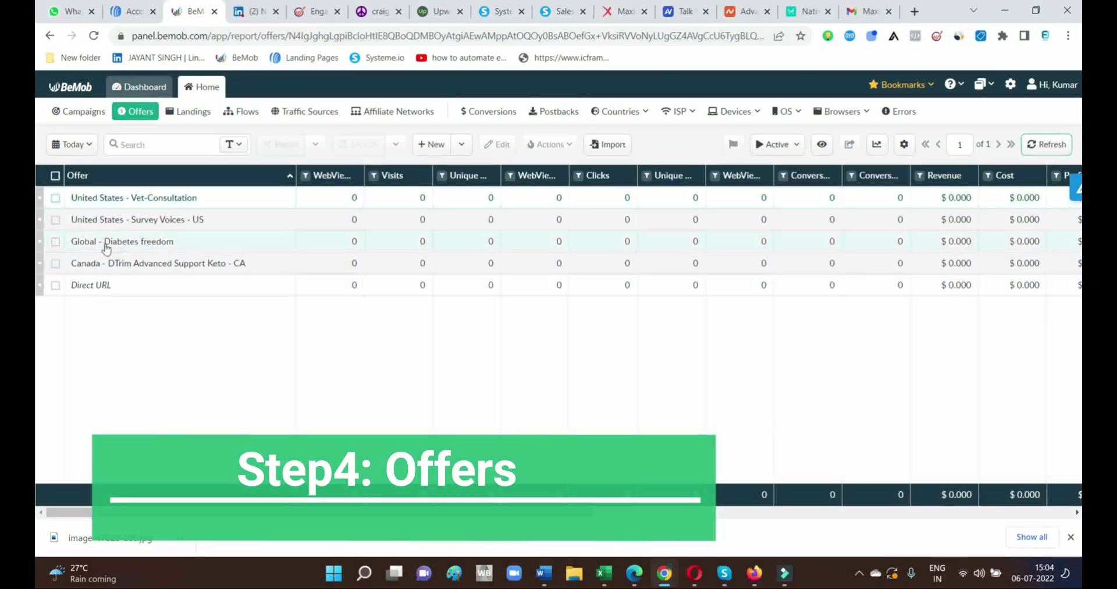
click(176, 202)
right_click(177, 204)
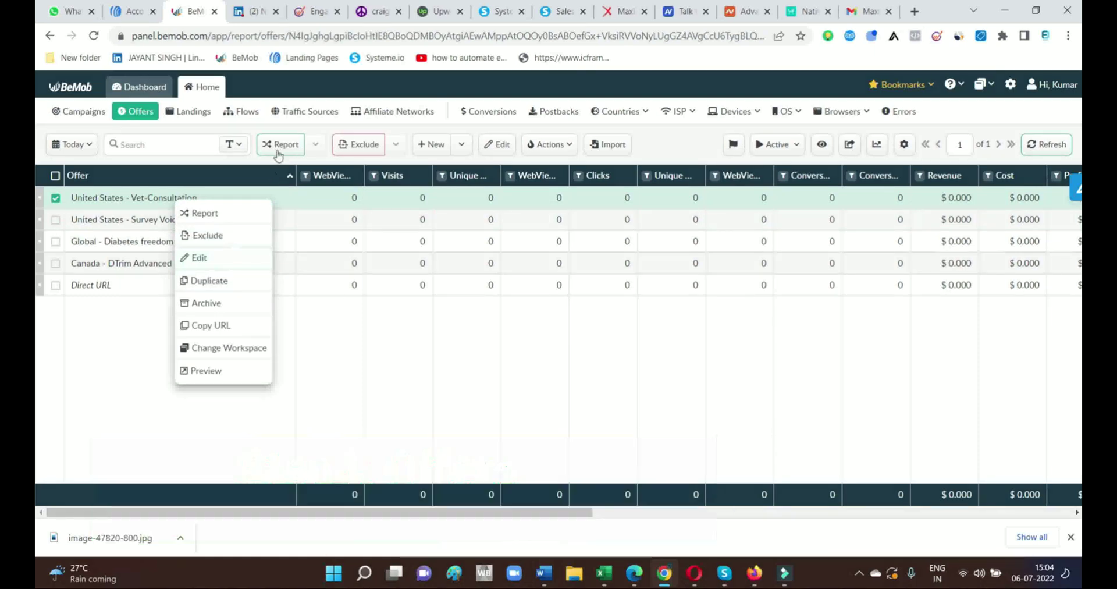
click(407, 385)
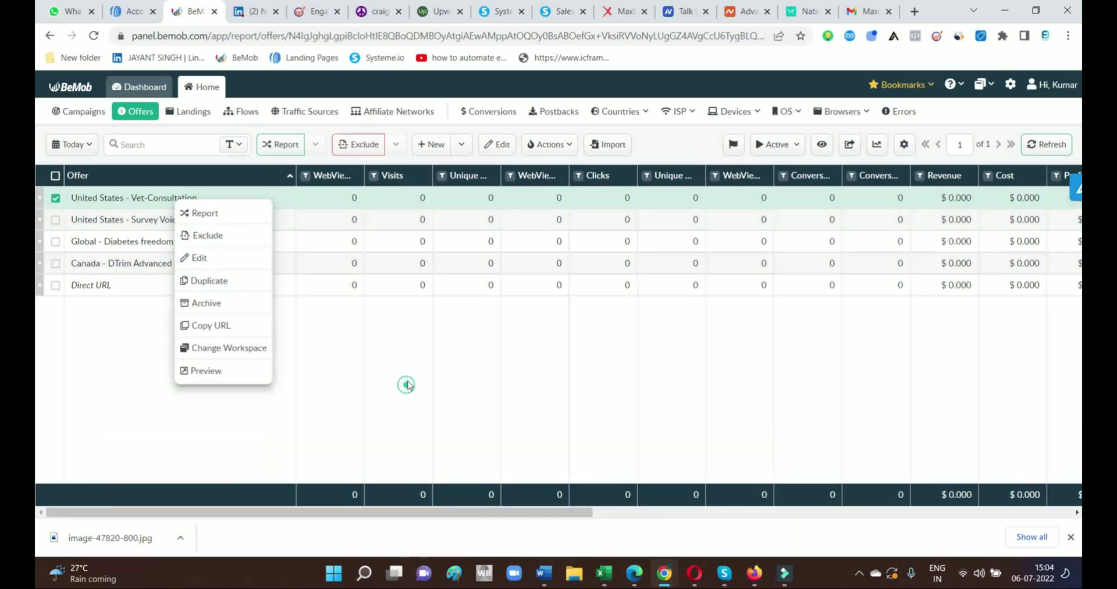
click(460, 149)
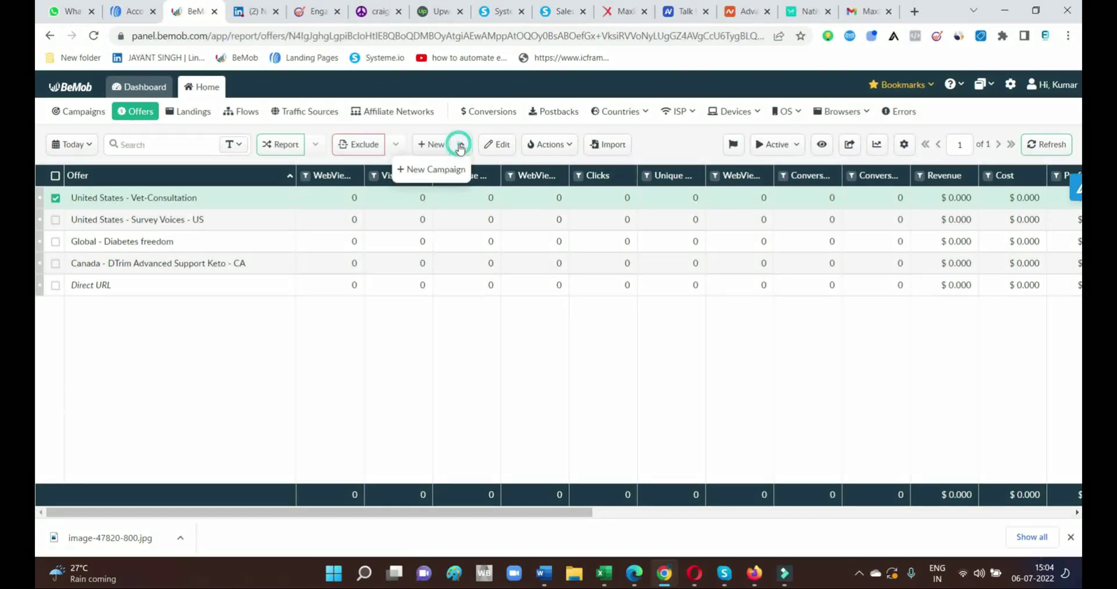
click(424, 149)
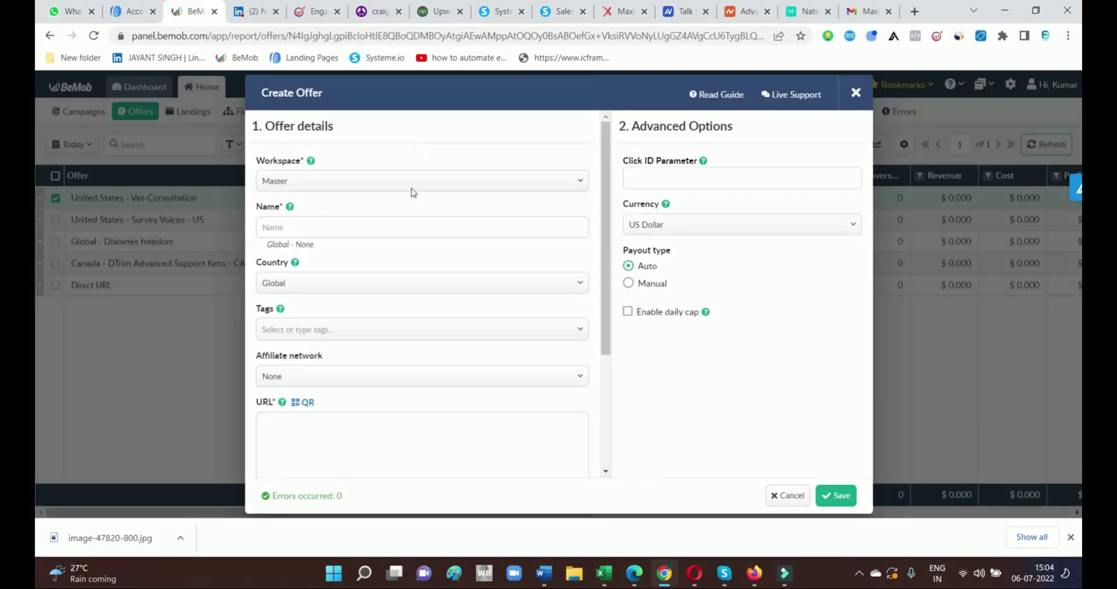
scroll(389, 365, down, 5)
scroll(472, 365, up, 5)
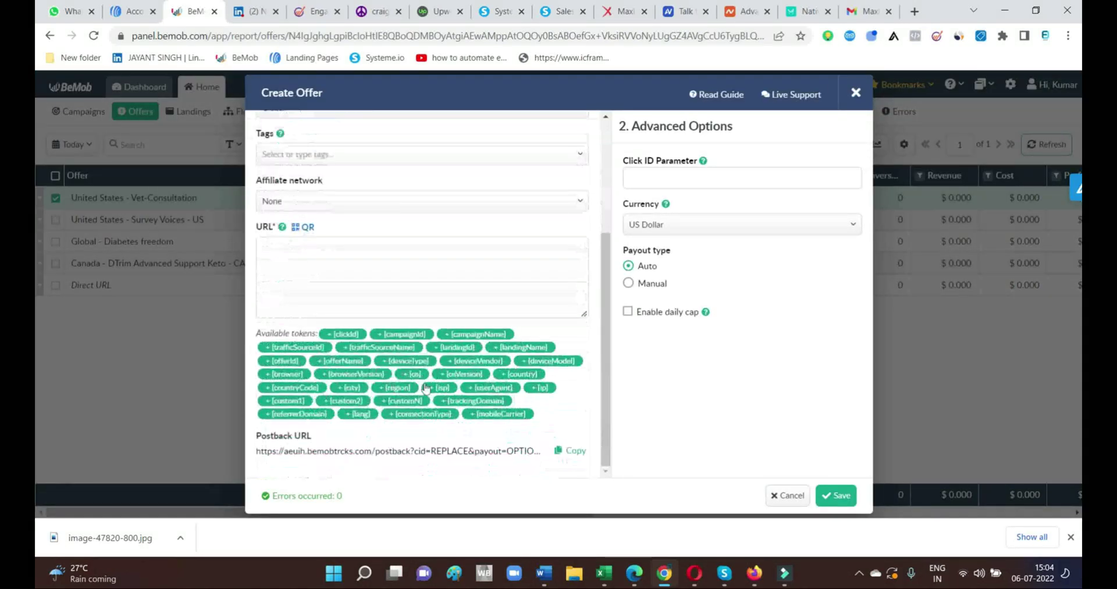
scroll(413, 347, down, 2)
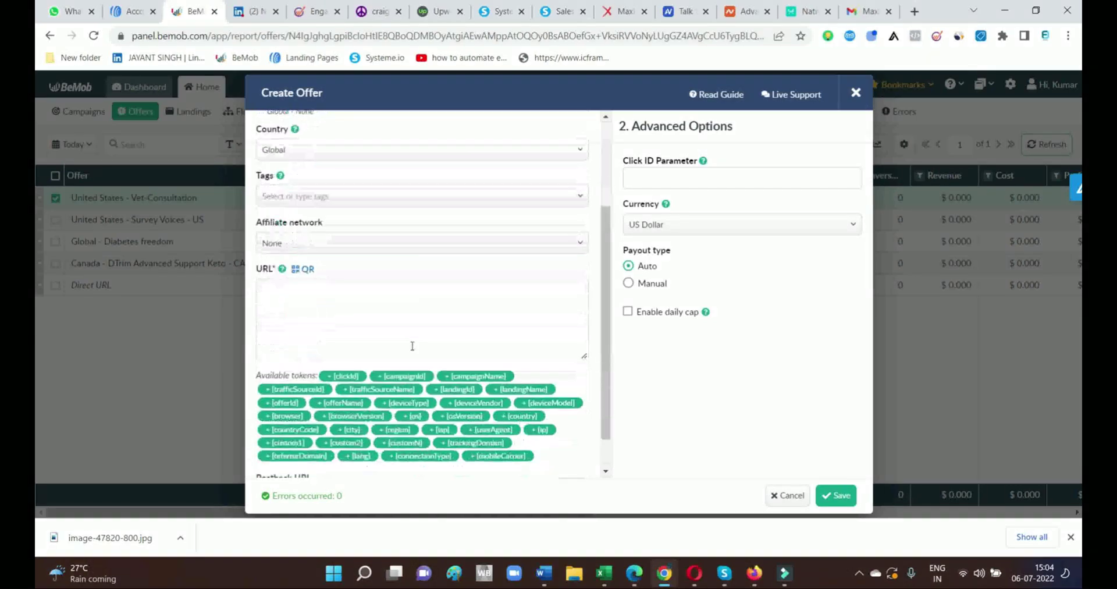
Switch to MaxBounty, dismiss the postback notification, and browse to the bookmarked campaigns
click(618, 11)
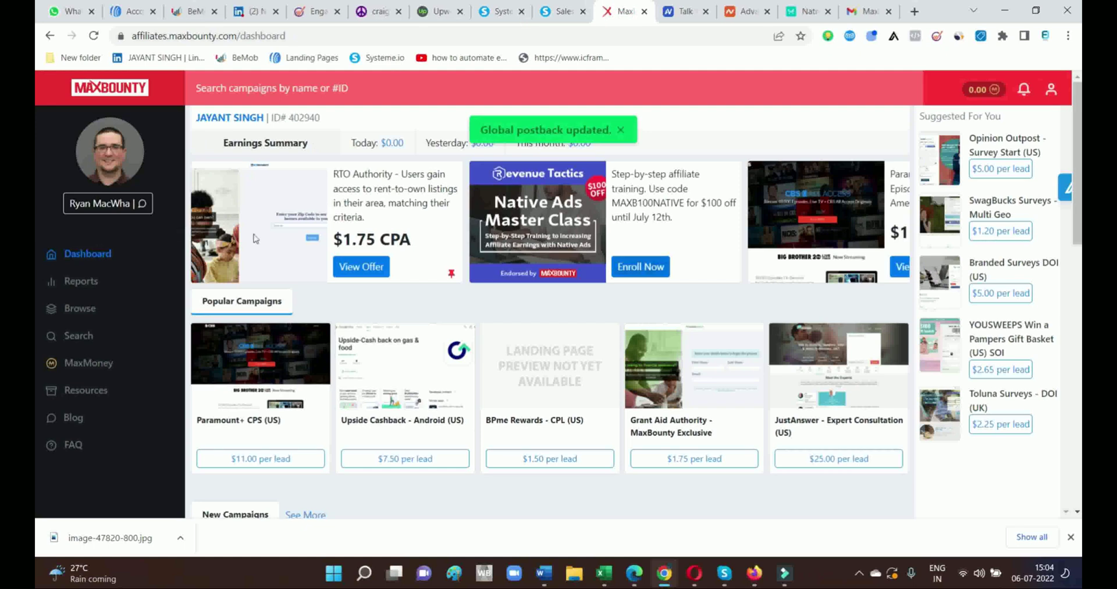
click(81, 283)
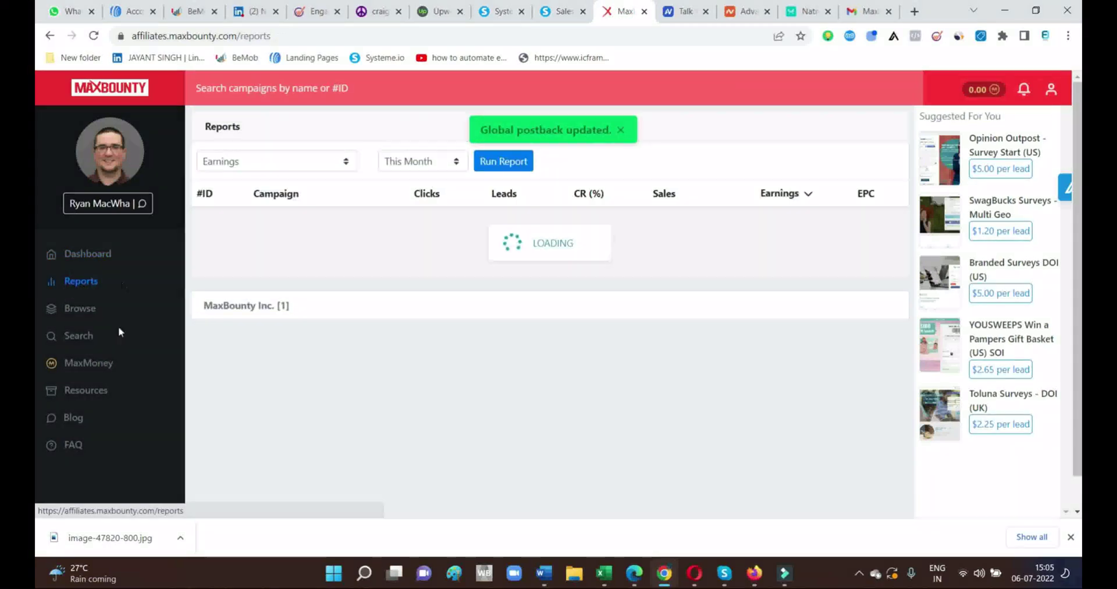
click(89, 256)
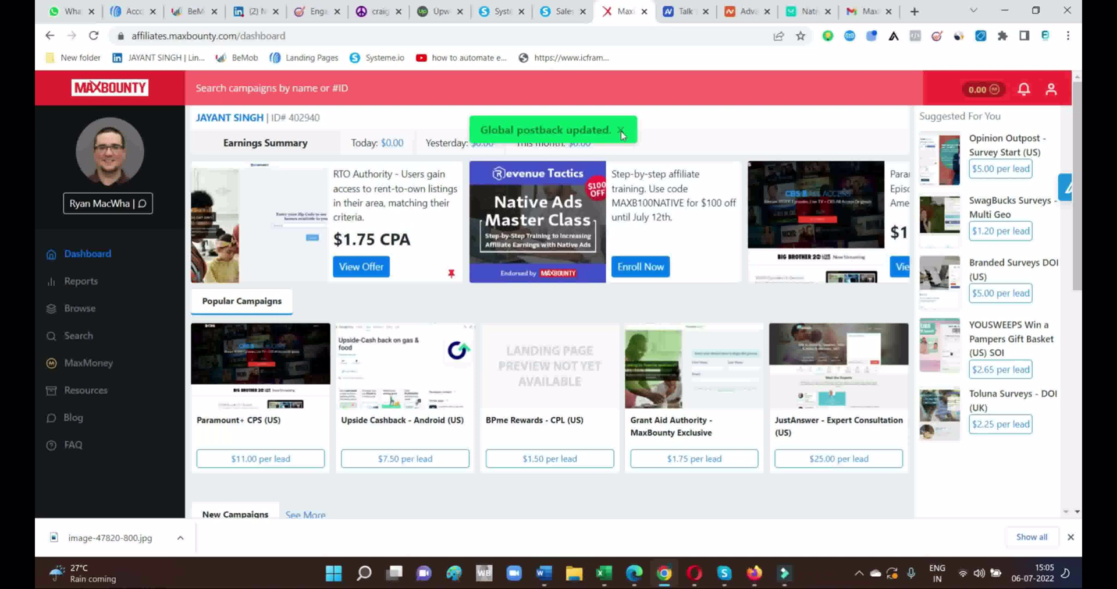
click(620, 129)
scroll(364, 335, down, 3)
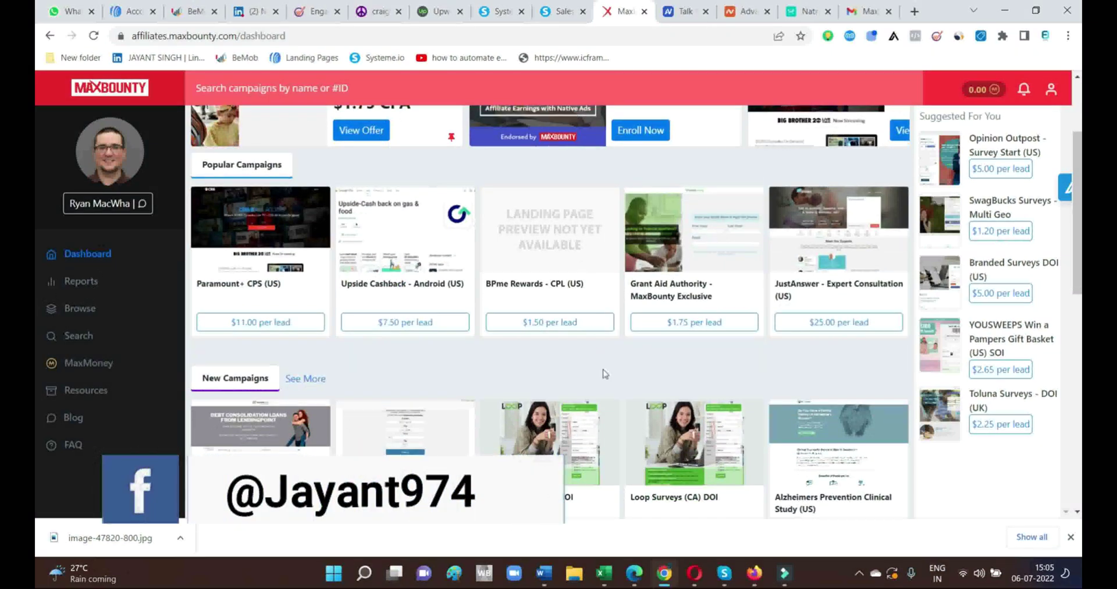
scroll(611, 384, down, 4)
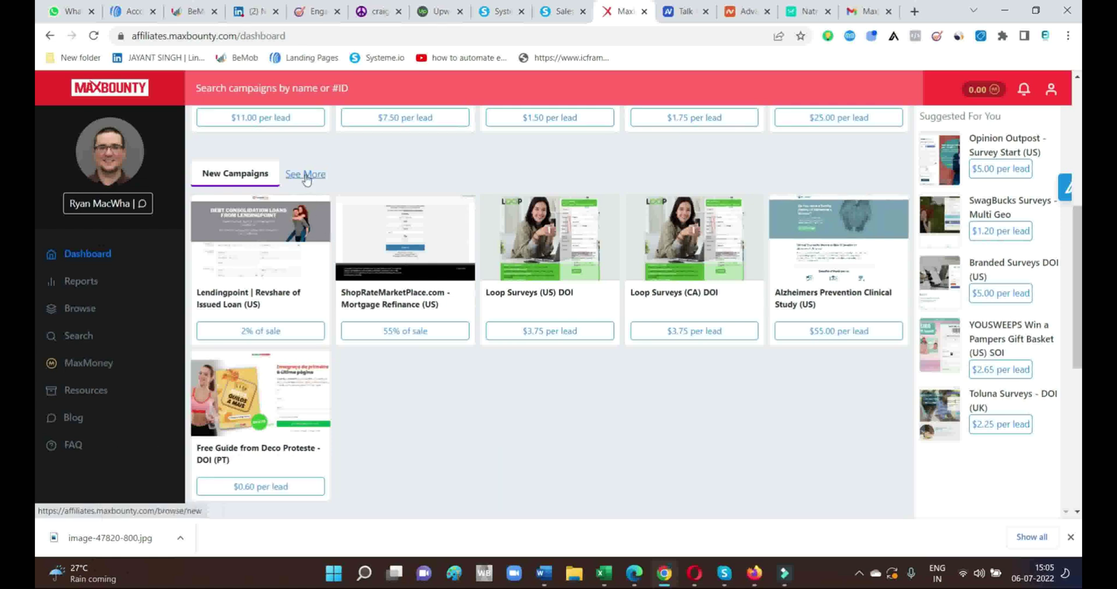
click(305, 175)
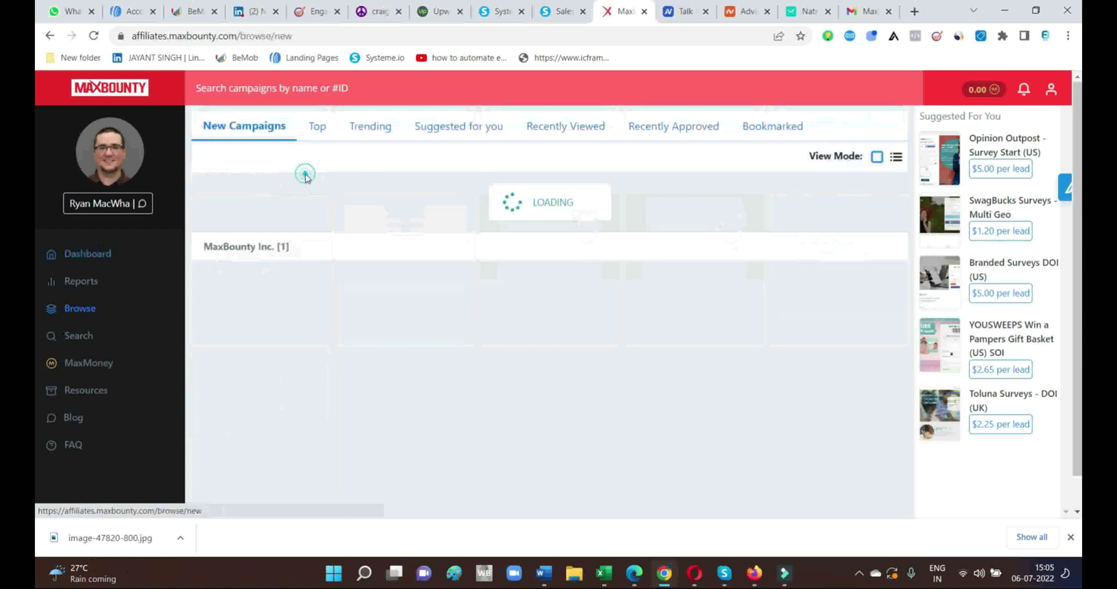
click(749, 130)
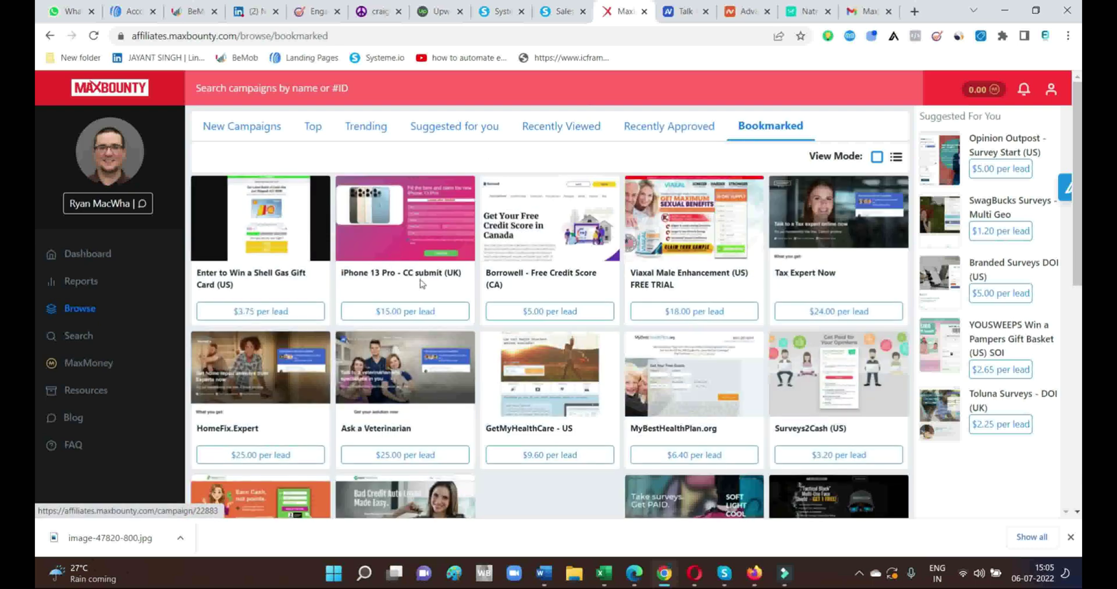
Open the Ask a Veterinarian campaign, build its tracking link with Search traffic and the Search creative, and copy the link
scroll(424, 282, down, 2)
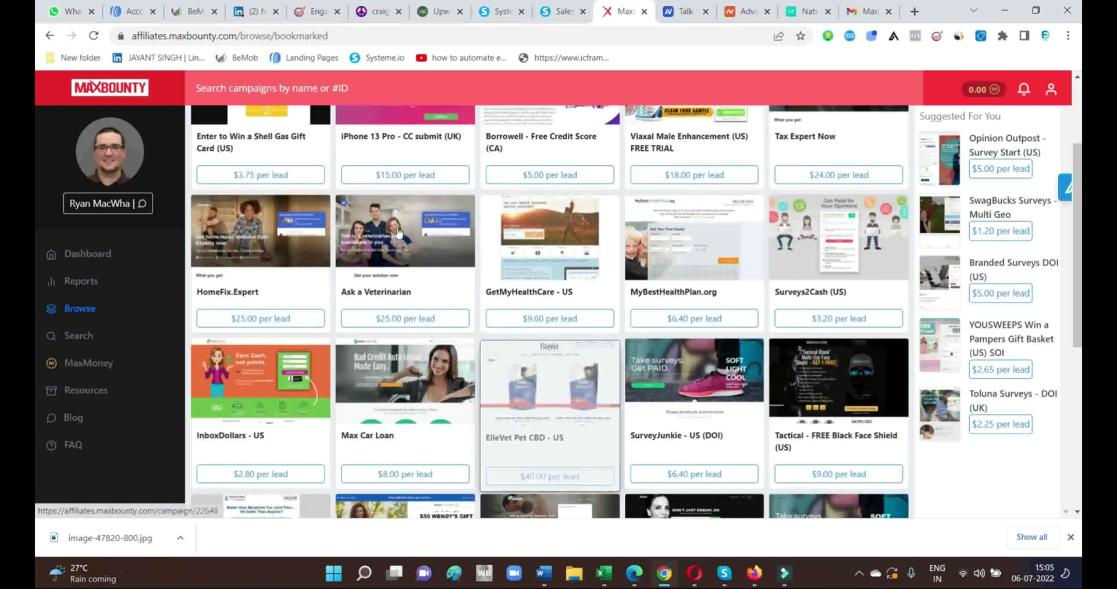
click(397, 227)
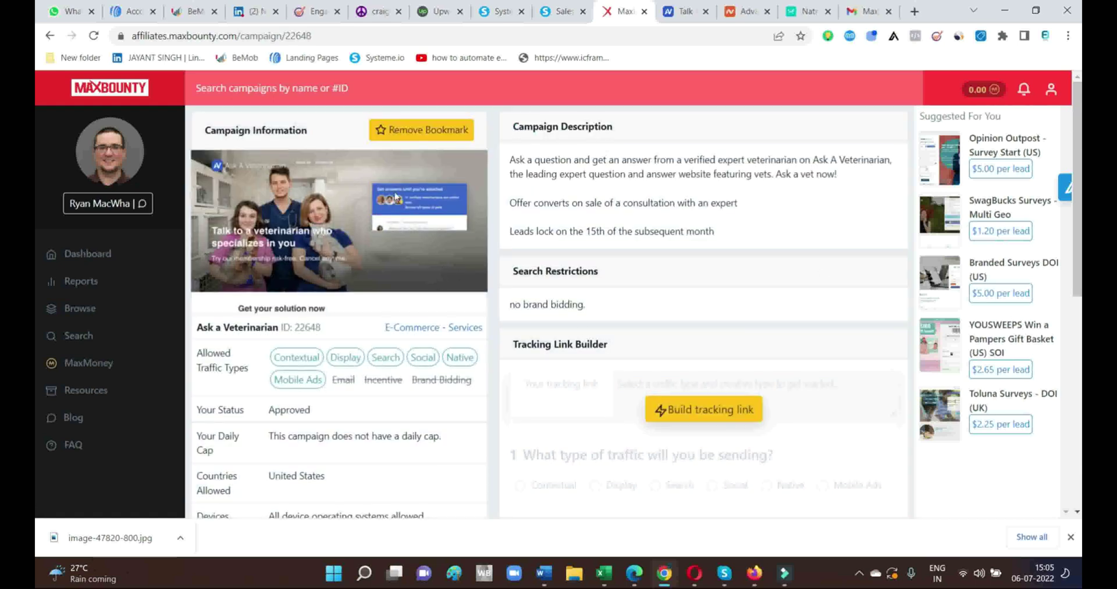
scroll(576, 300, down, 2)
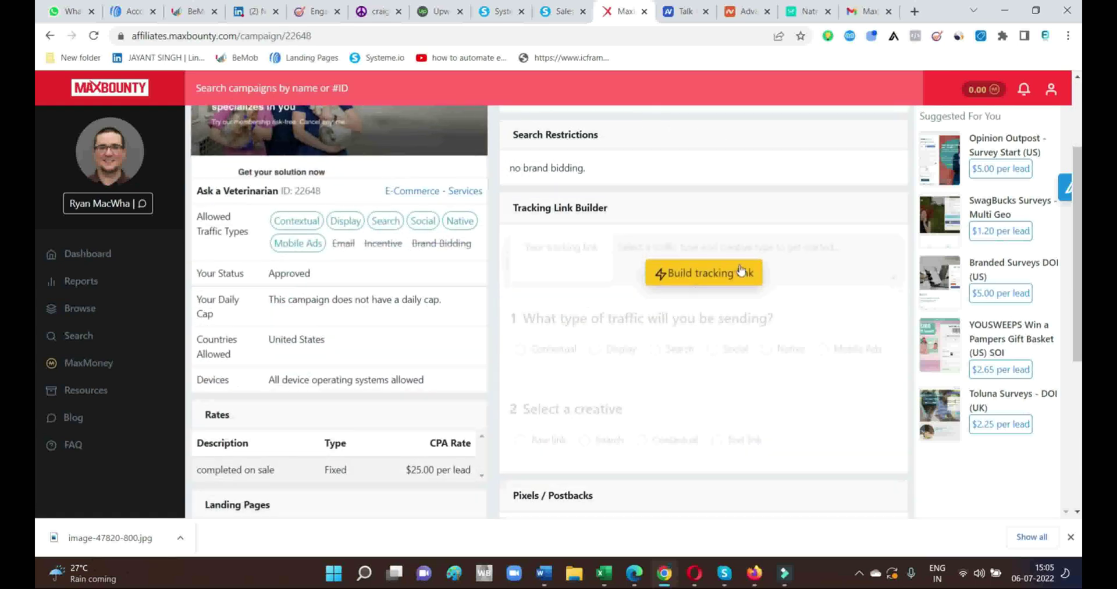
click(737, 273)
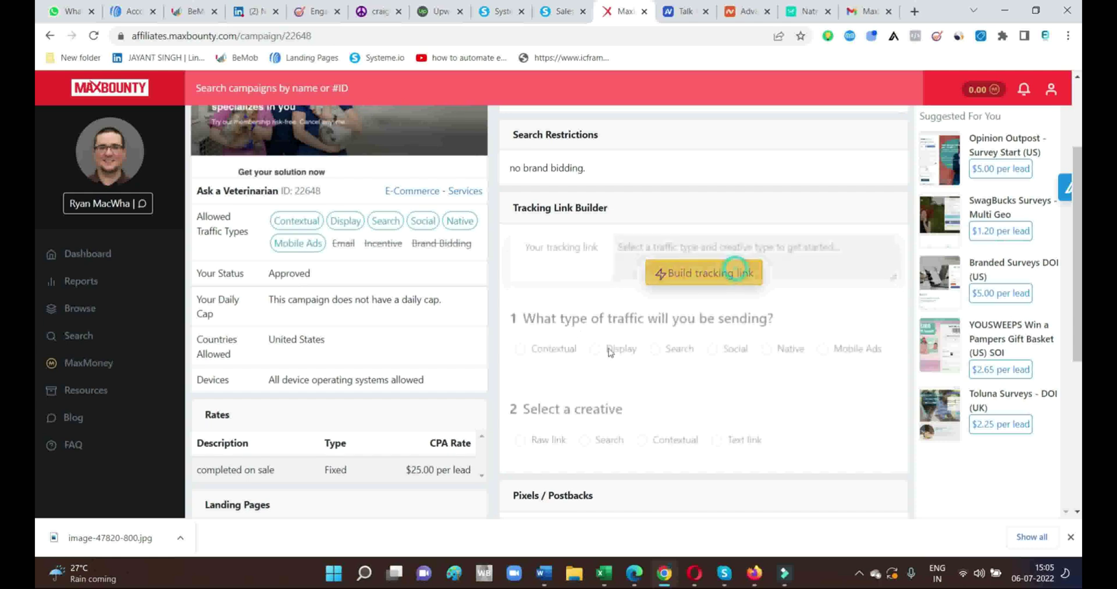
click(655, 351)
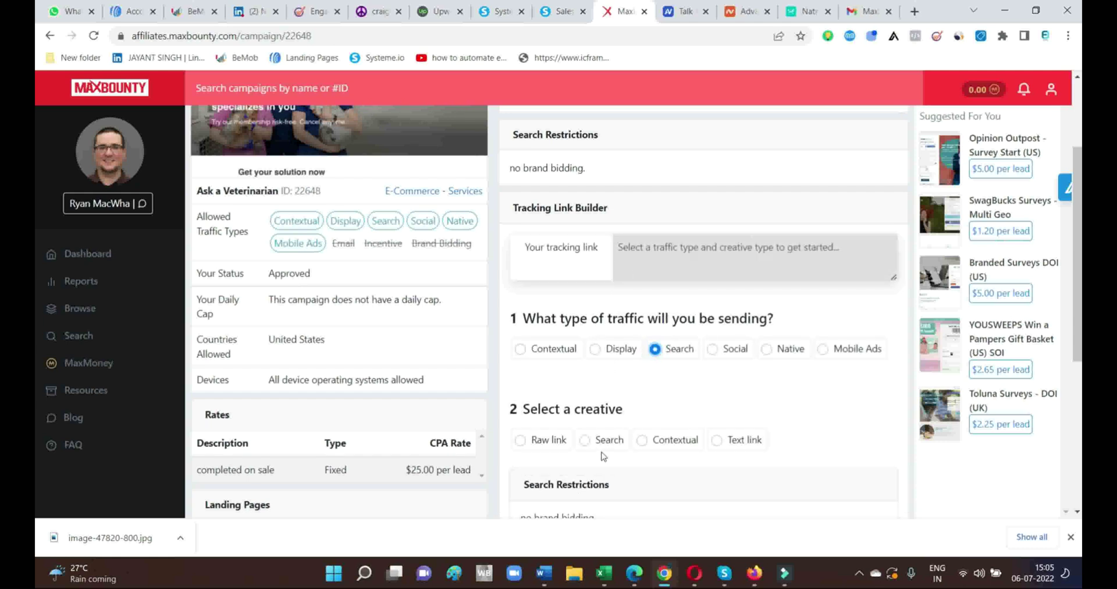
click(588, 441)
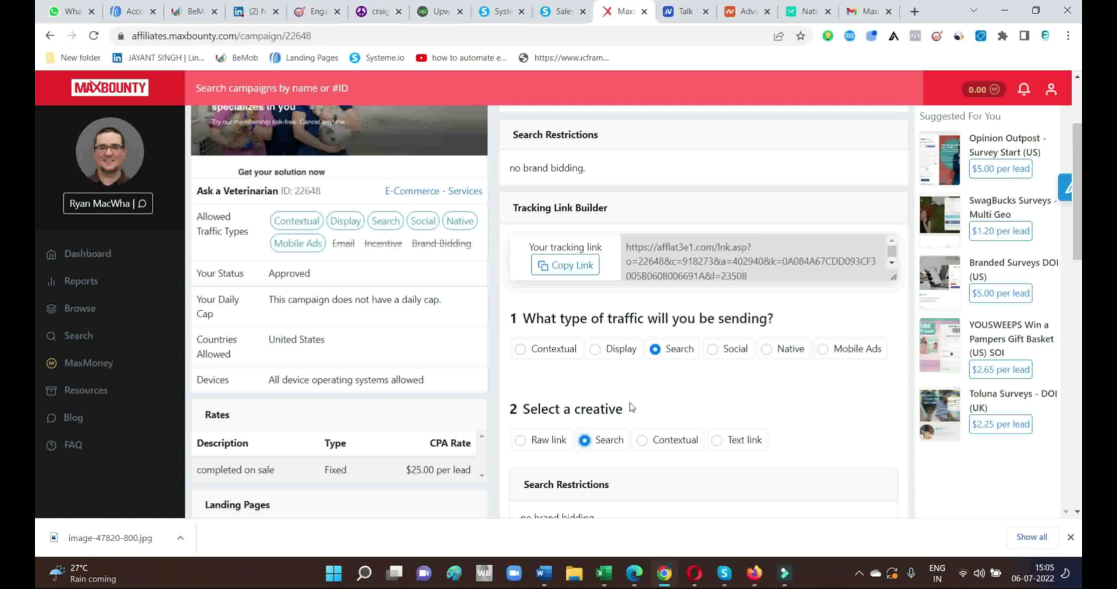
click(579, 272)
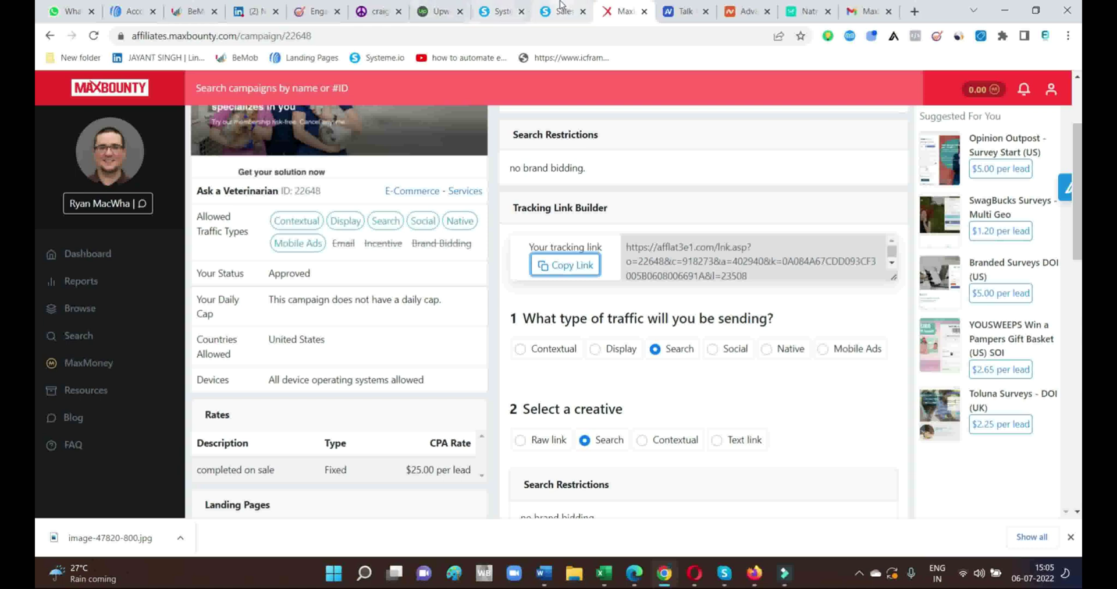
Switch to BeMob, enter the copied tracking link with /?s2={clickId} appended as the new offer's URL, and discard the offer without saving
click(192, 11)
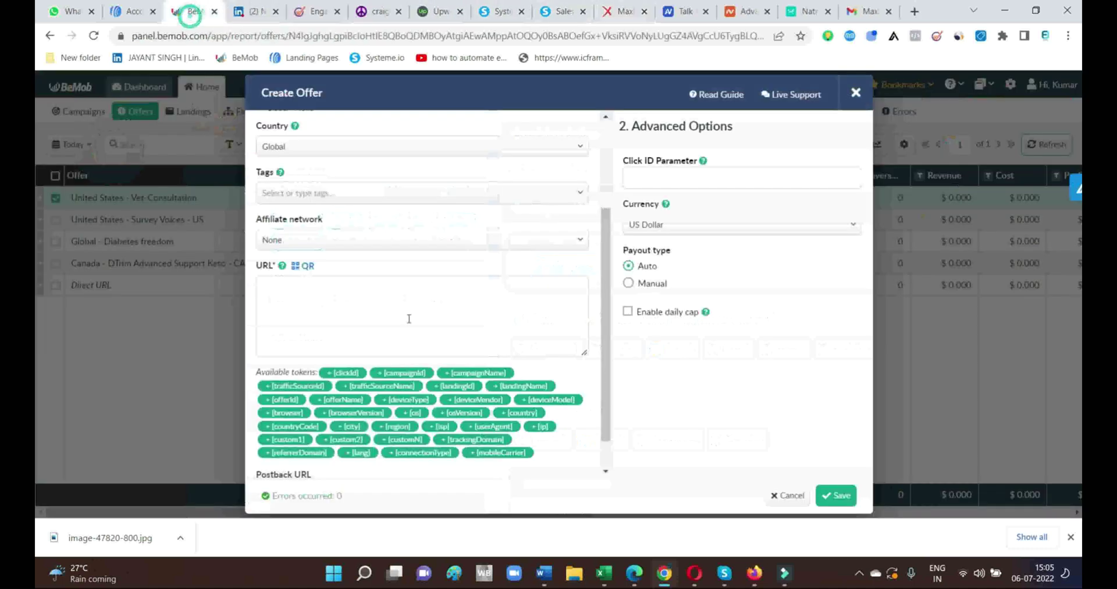
right_click(338, 299)
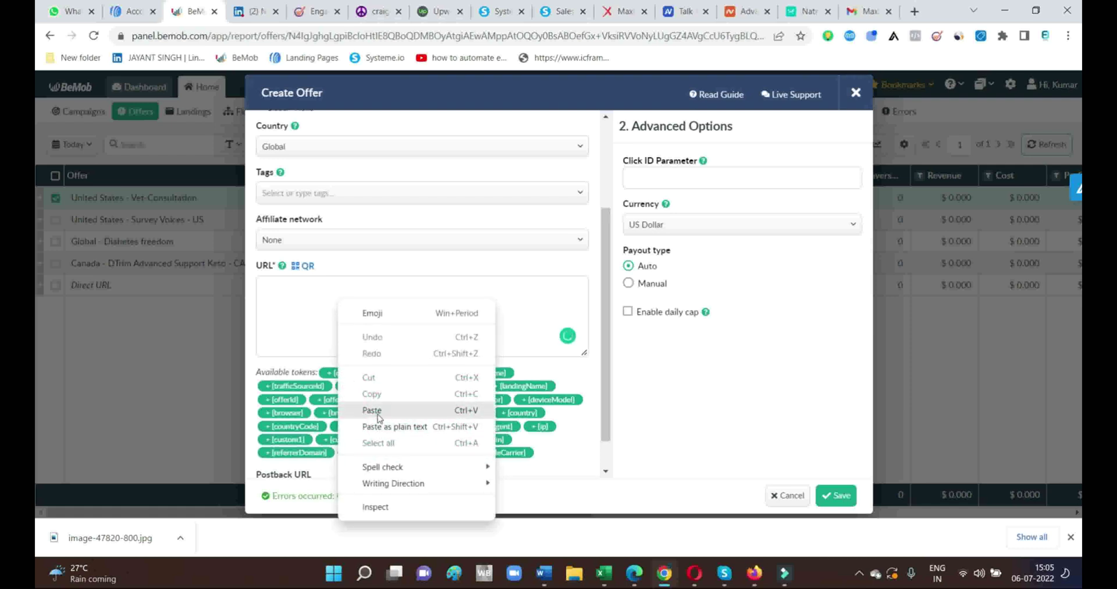
click(377, 414)
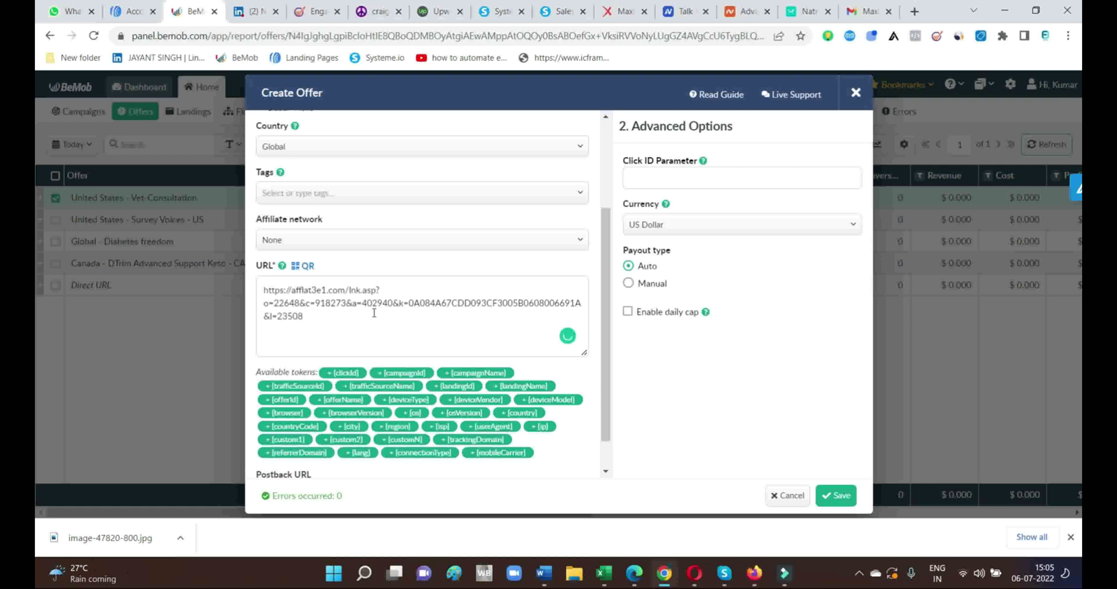
text(/?s)
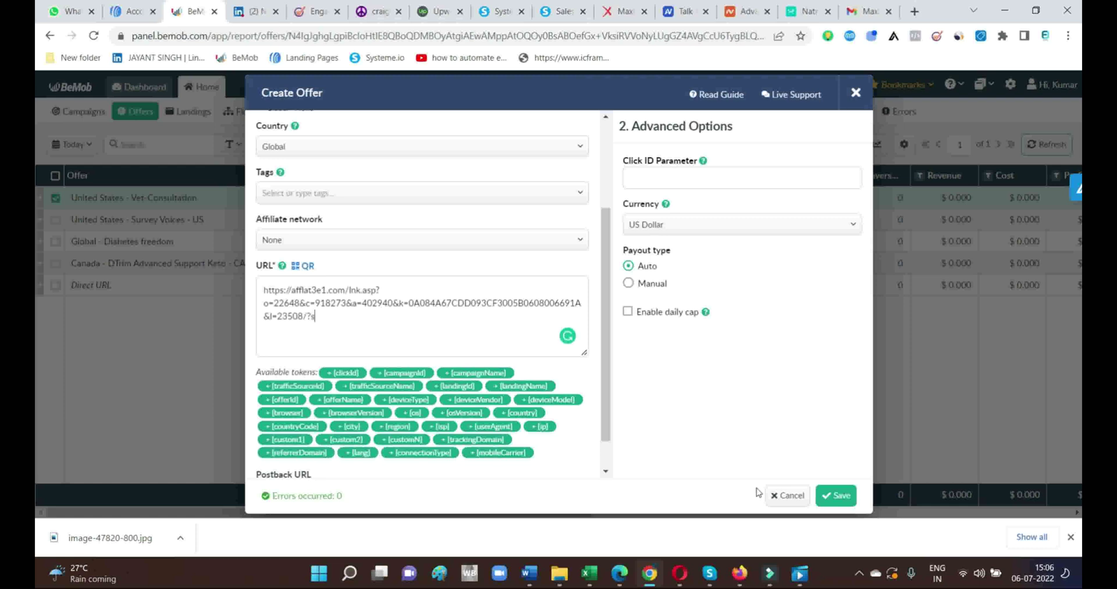
text(2=)
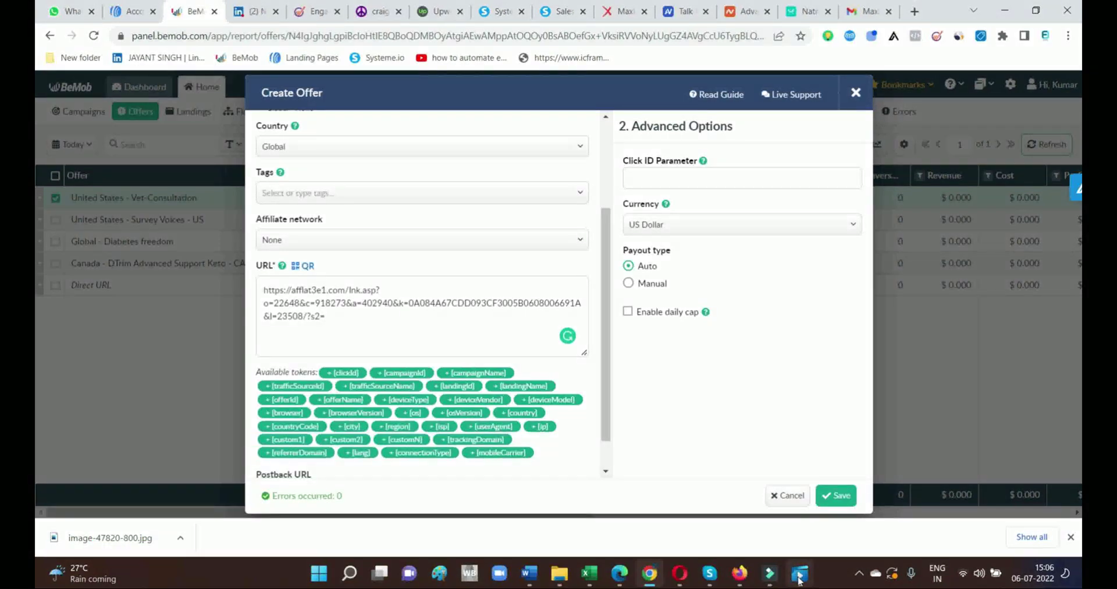
click(355, 375)
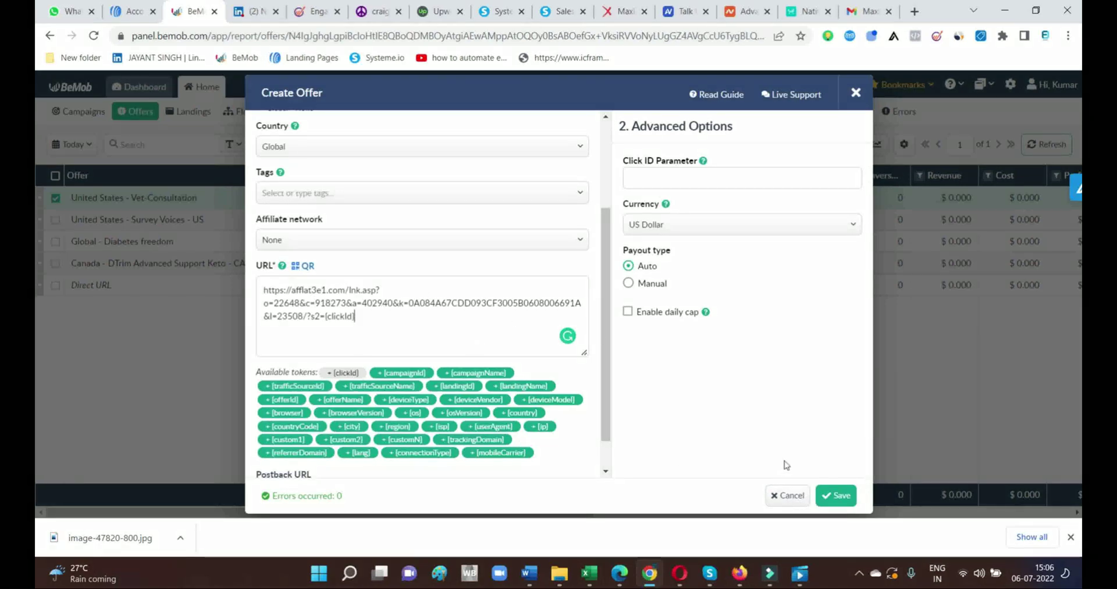
click(786, 498)
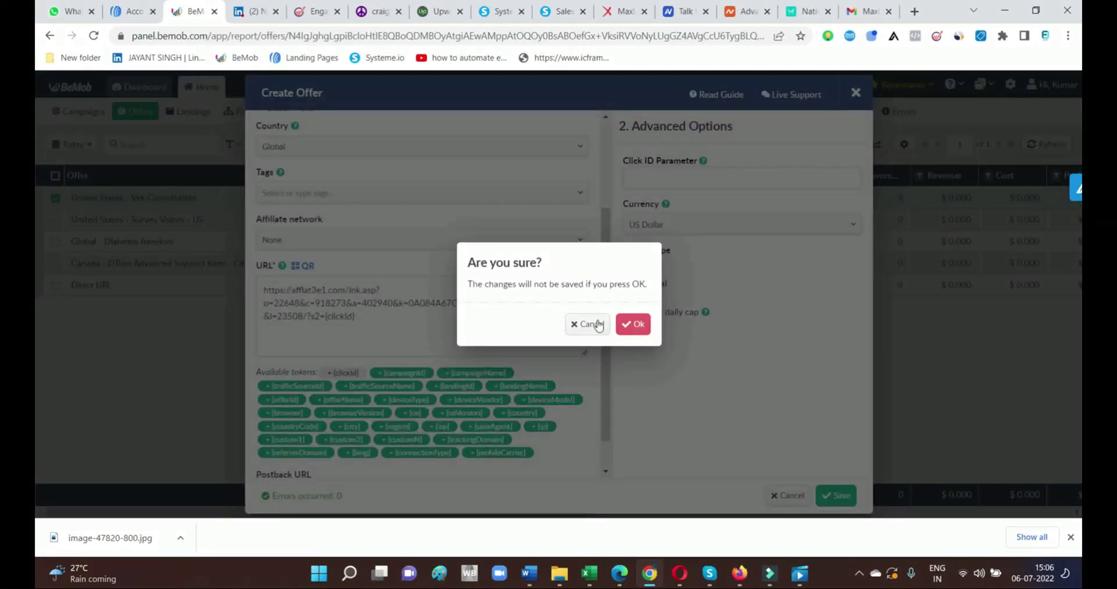
click(640, 325)
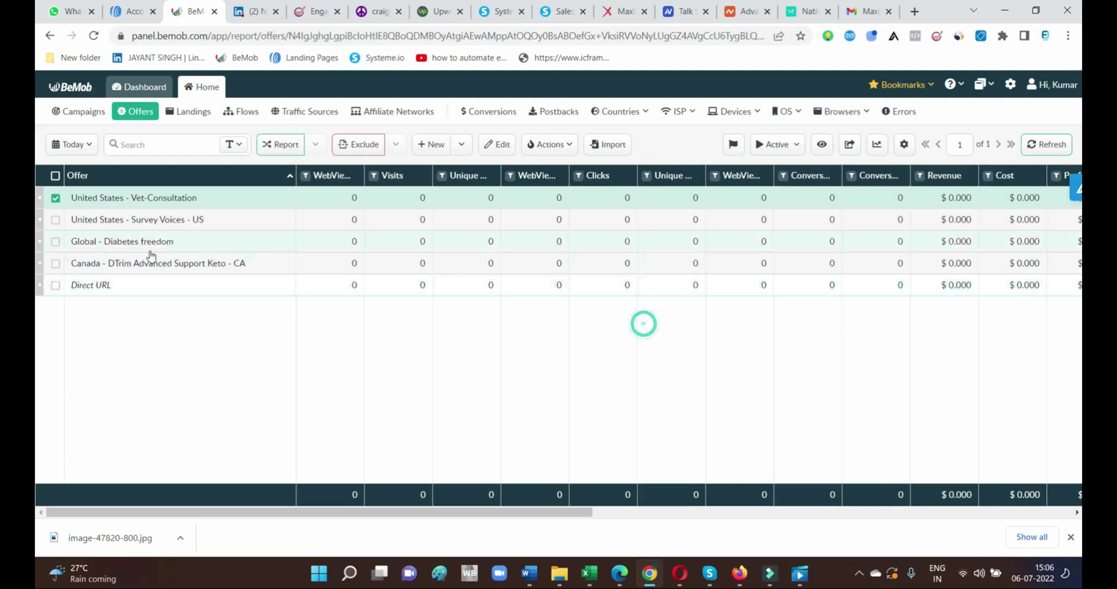
Open the existing United States - Vet-Consultation offer for editing, review its tracking URL, and save the offer
click(55, 198)
right_click(182, 201)
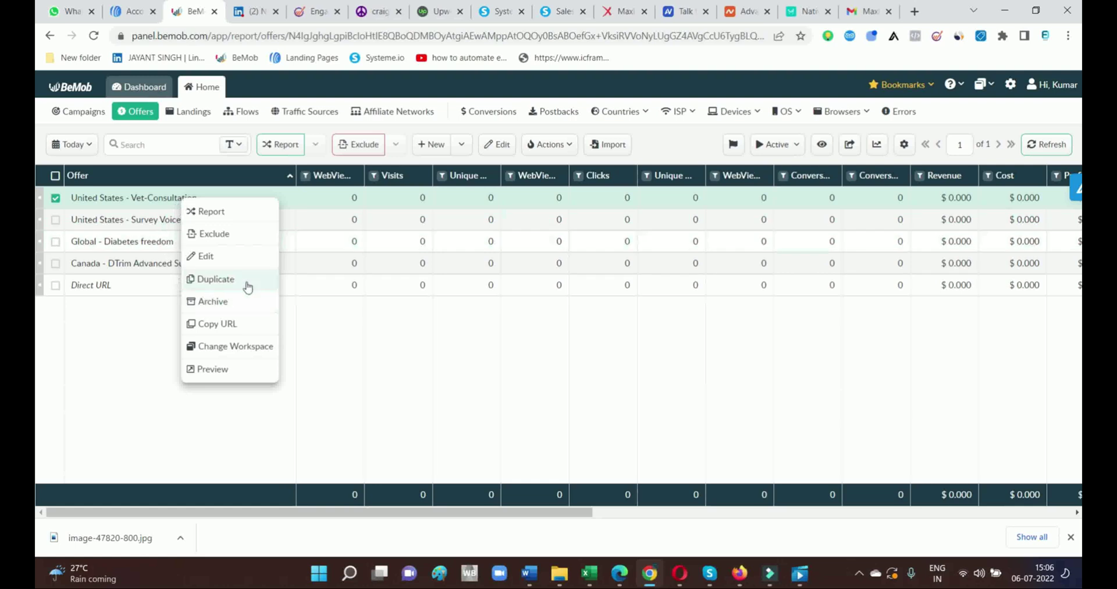
click(218, 256)
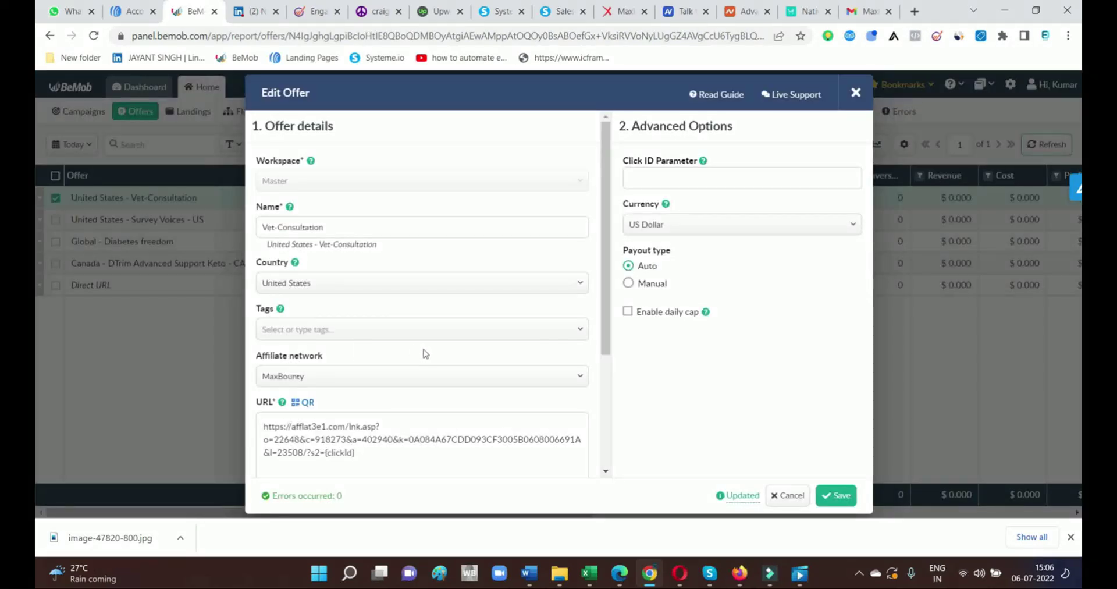
scroll(425, 353, down, 3)
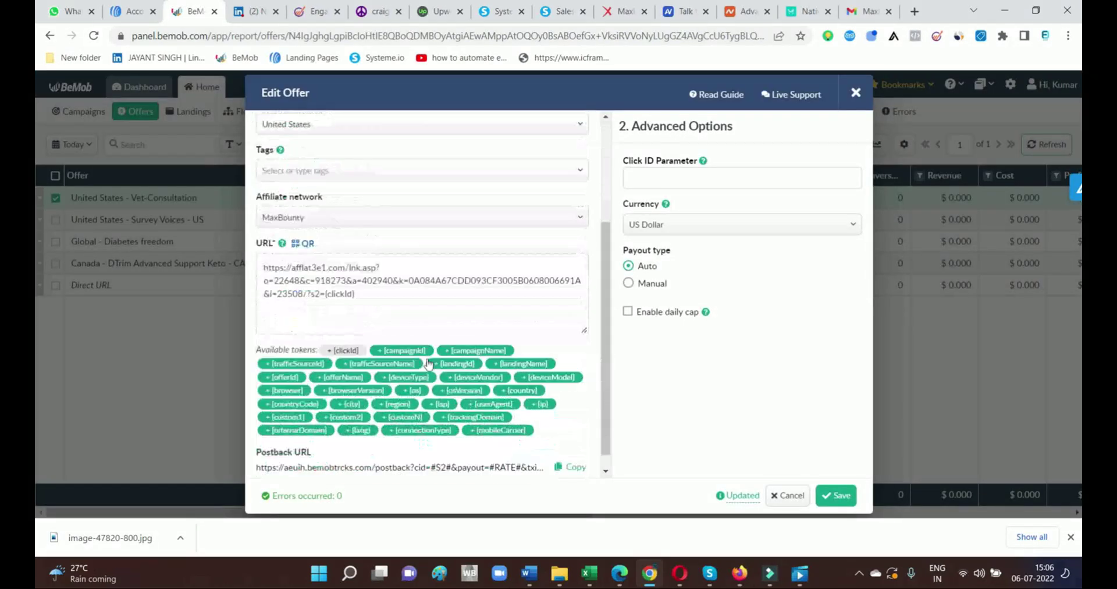
triple_click(375, 284)
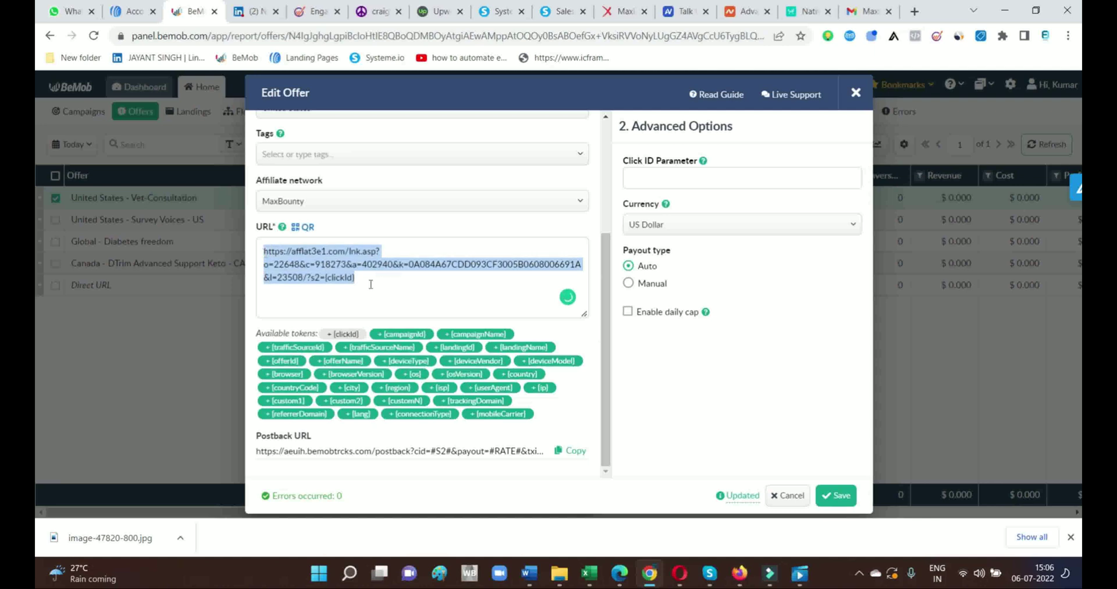
click(467, 288)
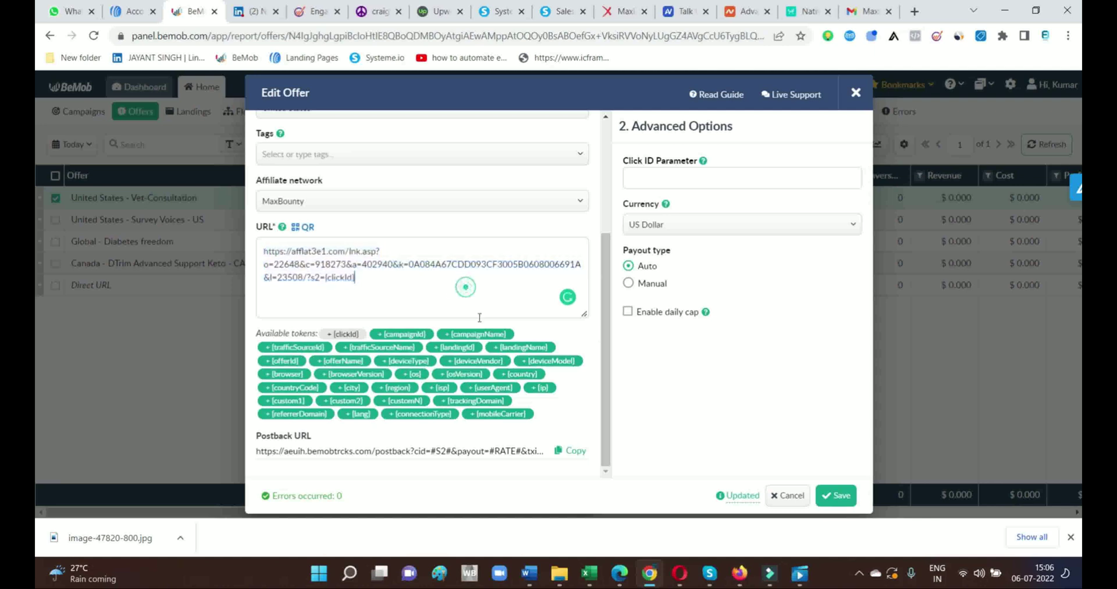
click(842, 496)
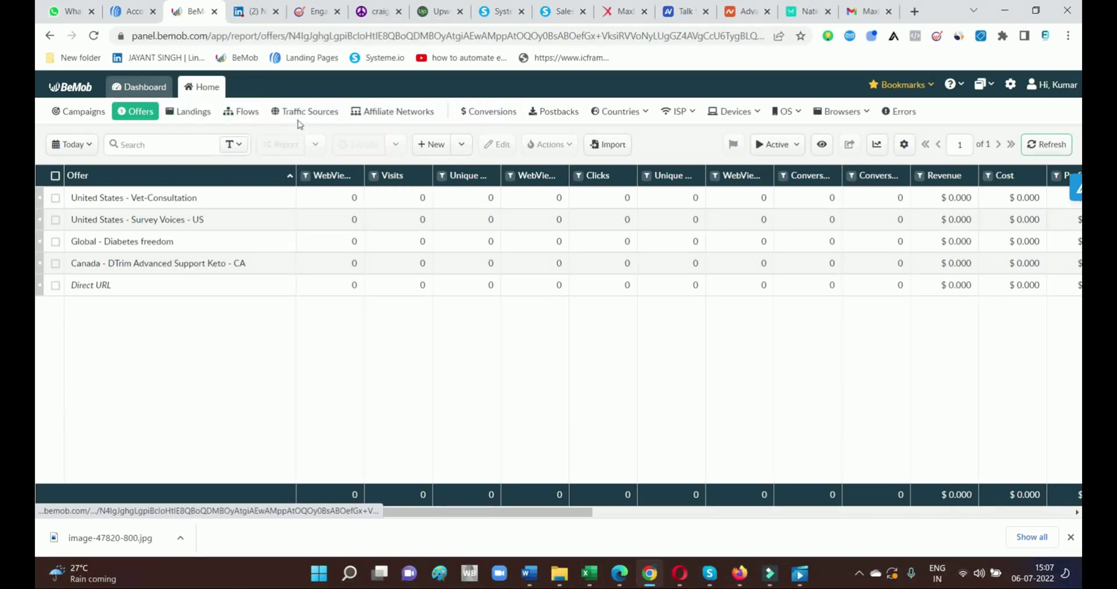
Start a new campaign from the campaigns list and name it Vet-Consultation
click(70, 111)
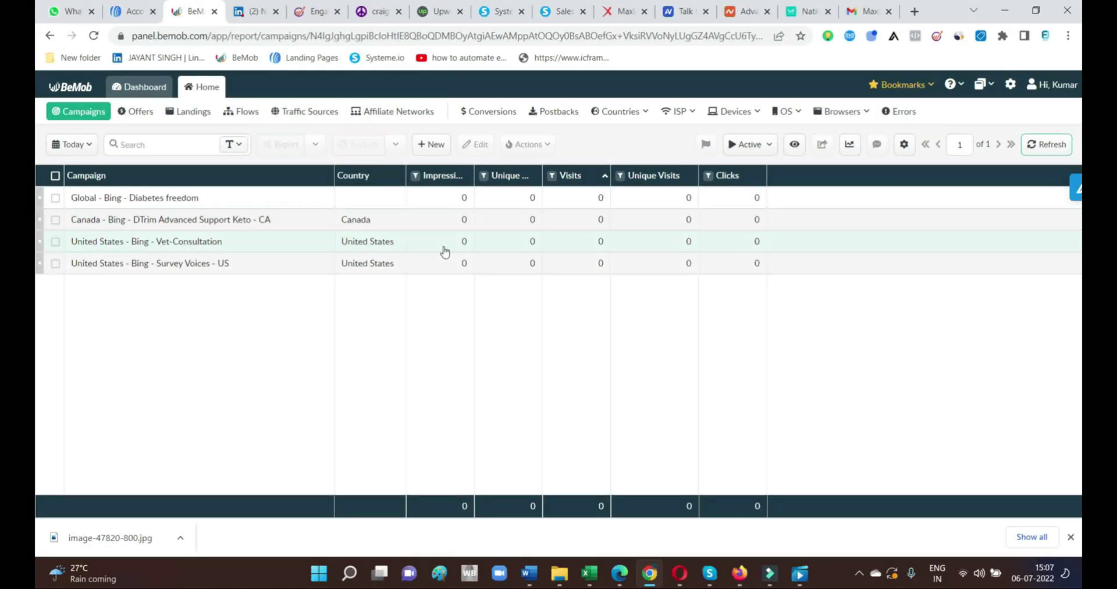
click(441, 146)
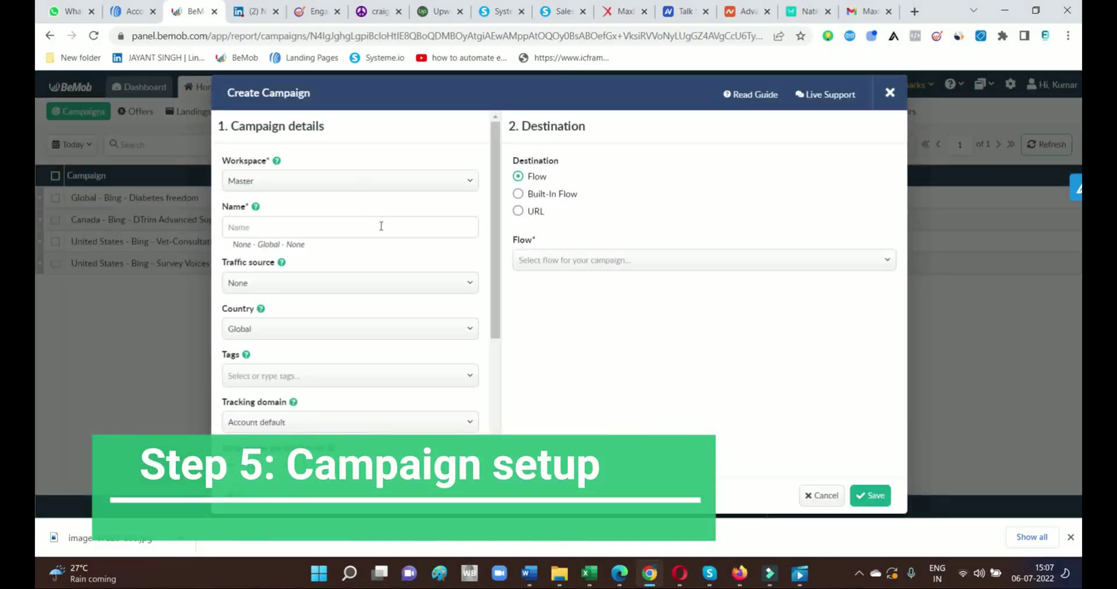
click(381, 226)
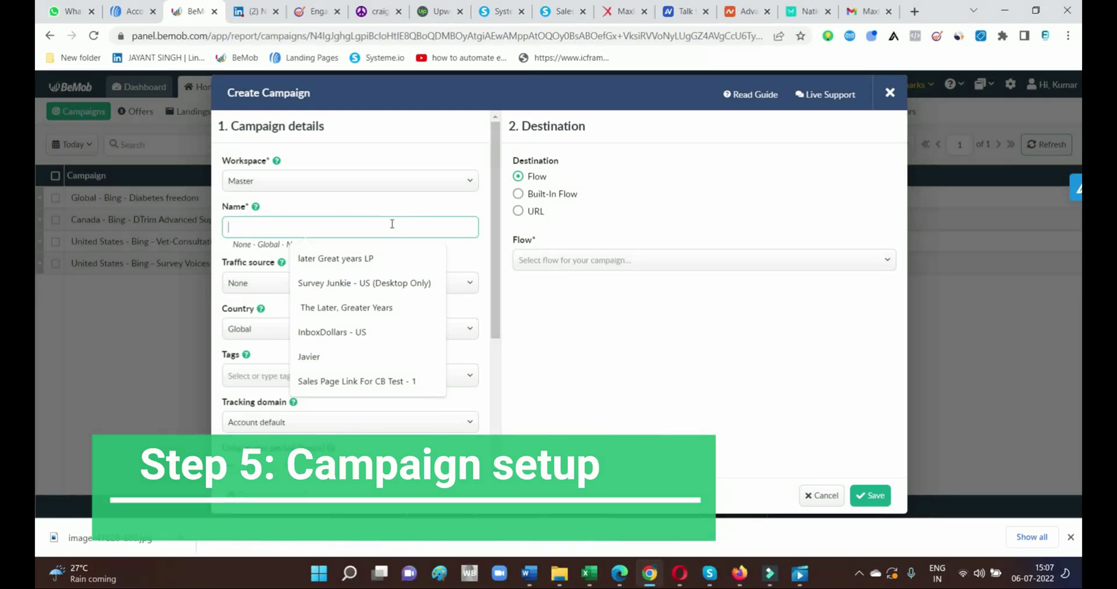
text(VE)
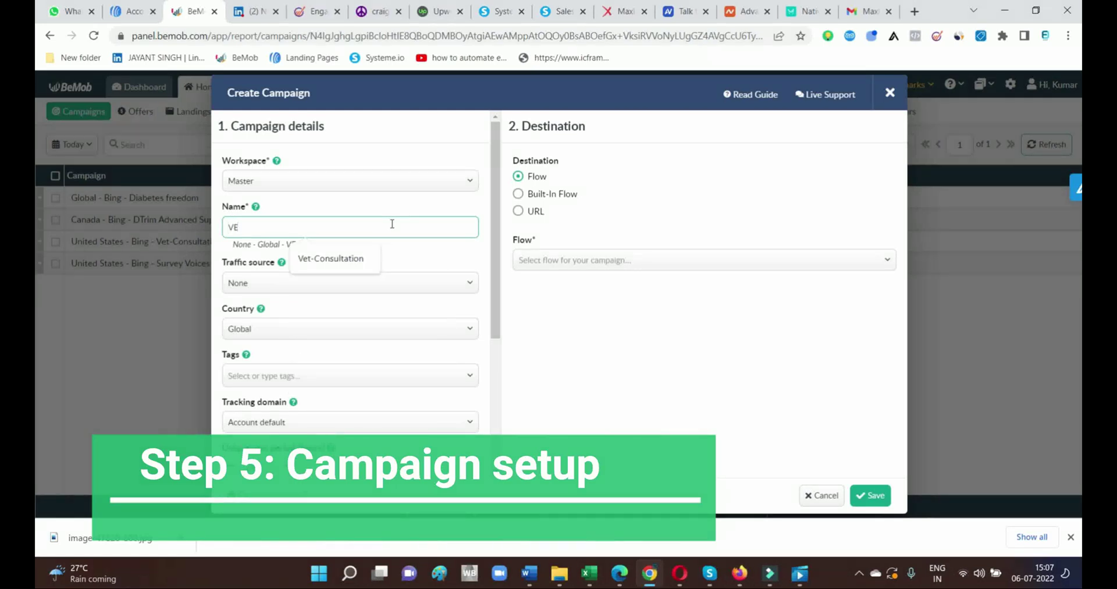
click(333, 257)
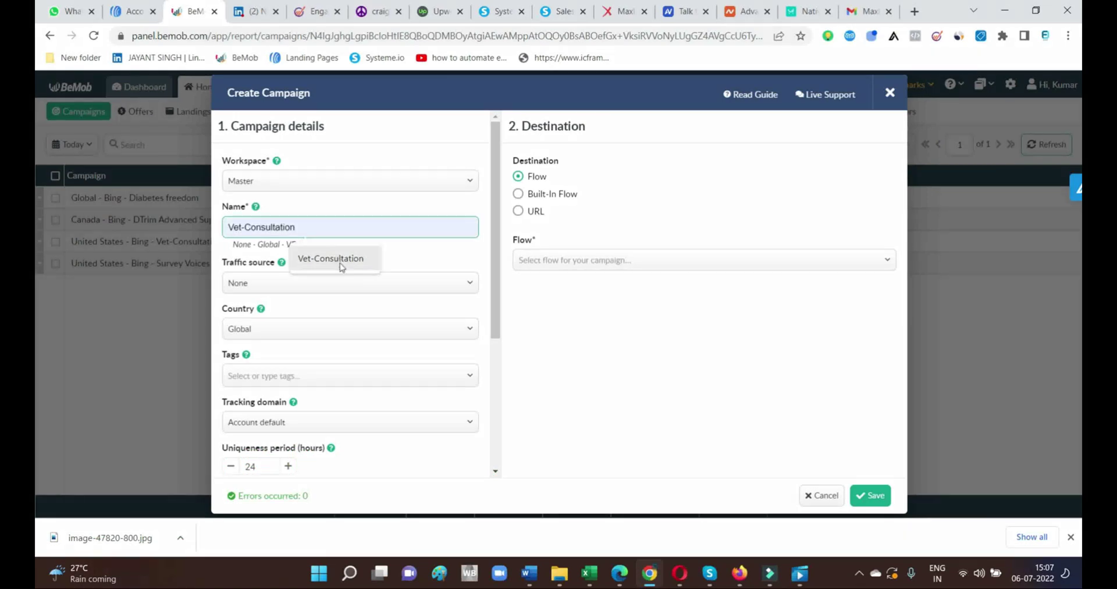
Set the new campaign's traffic source to Bing and its country to United States
click(361, 281)
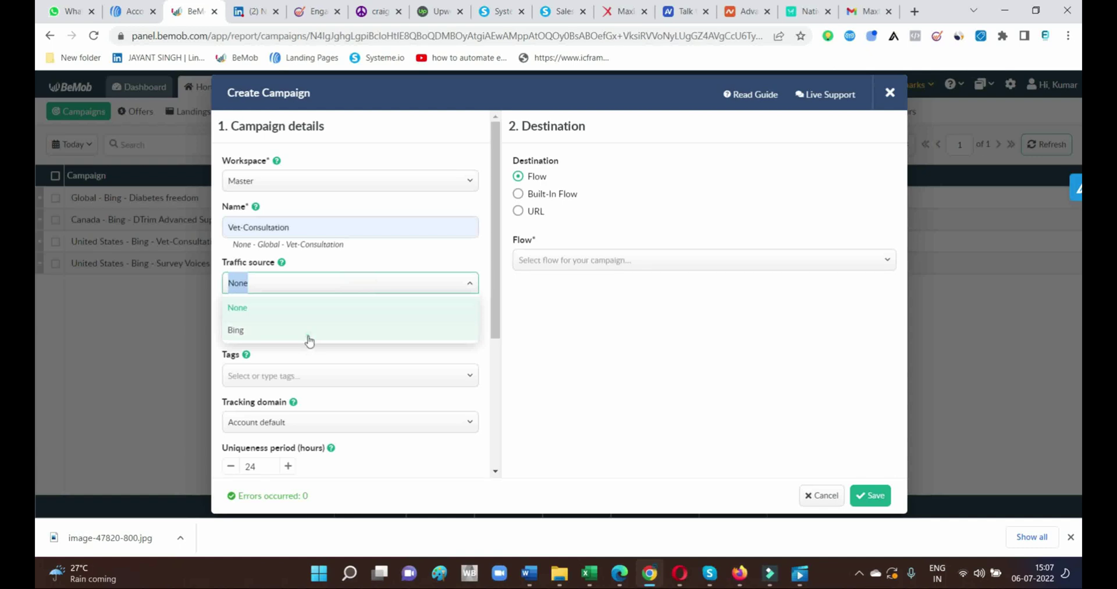
click(309, 332)
click(424, 331)
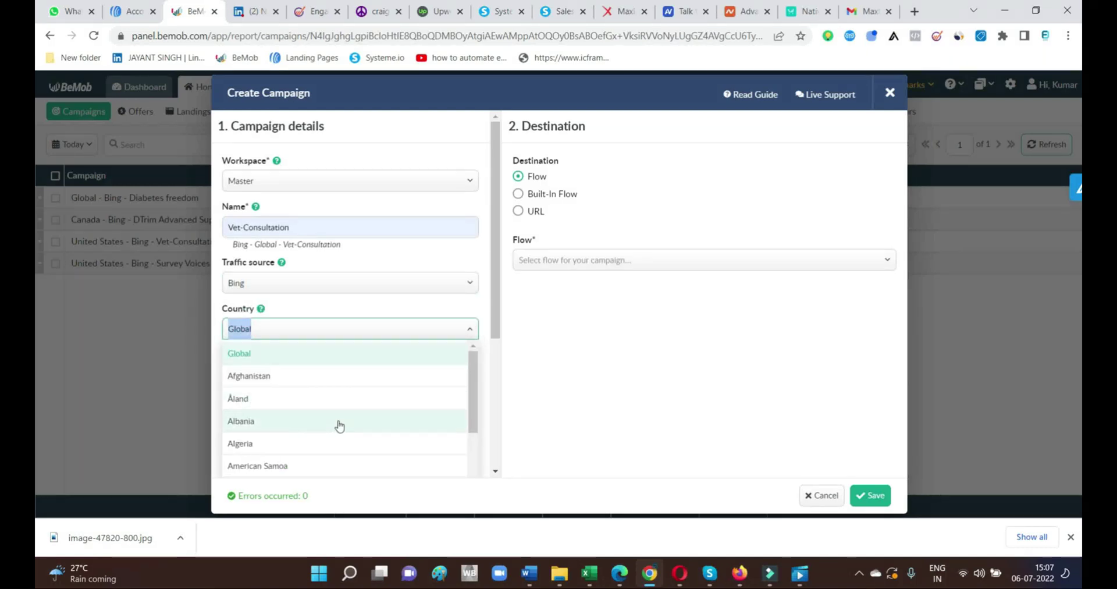
text(UNI)
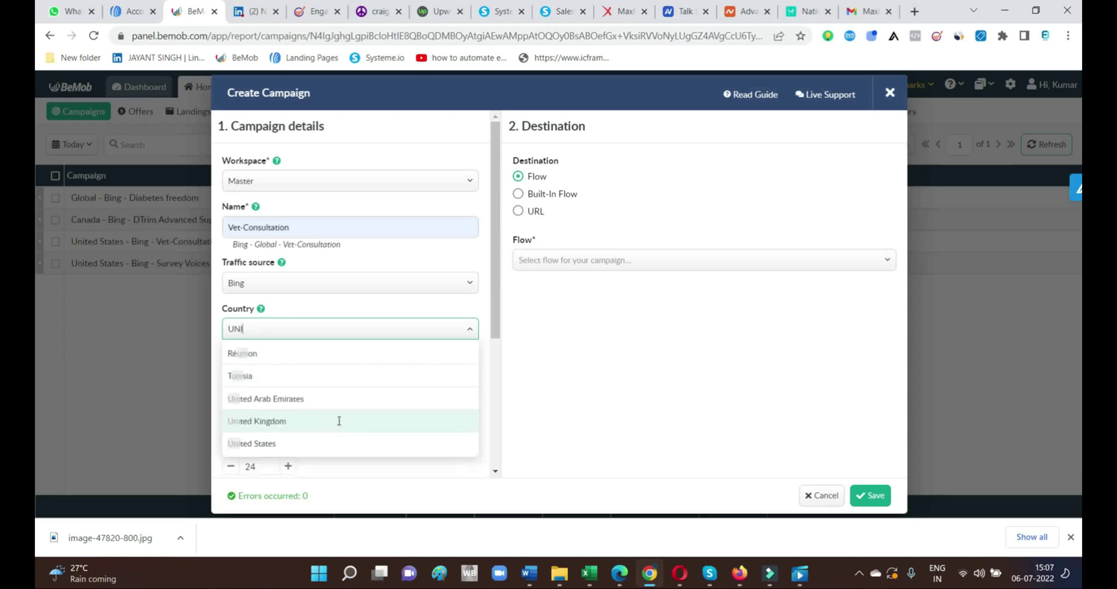
text(TED)
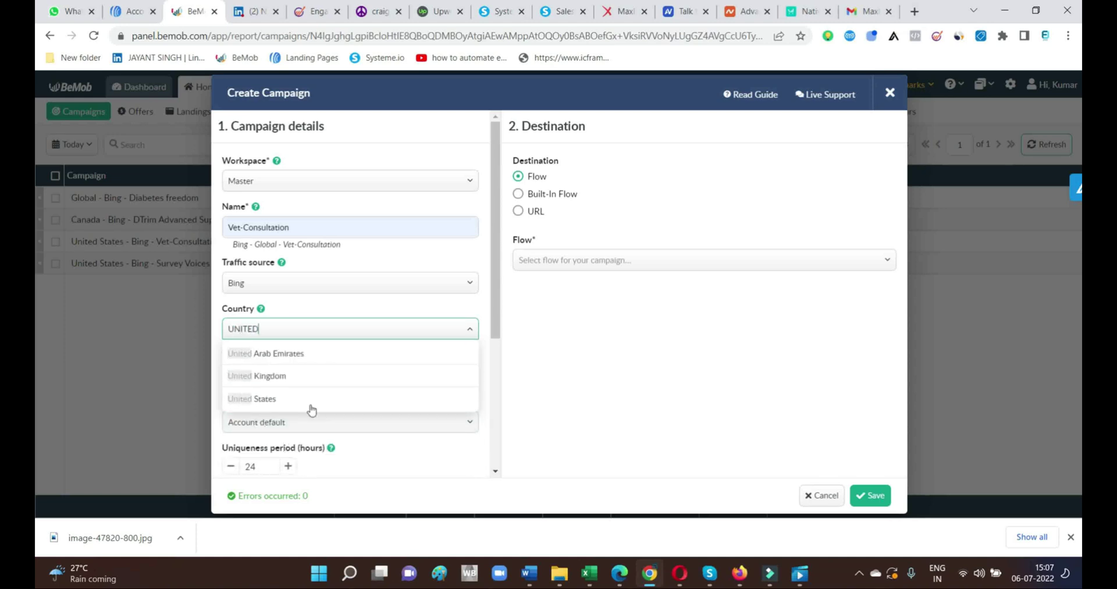
click(281, 400)
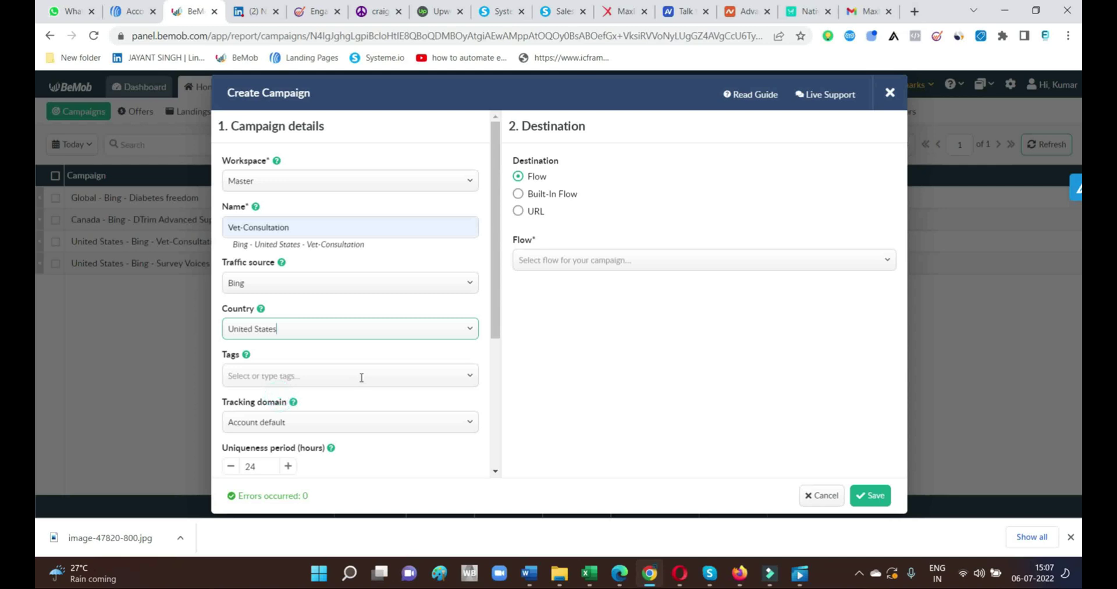
Choose aeuih.bemobtrcks.com as the new campaign's tracking domain and look over the remaining campaign details
scroll(364, 376, down, 3)
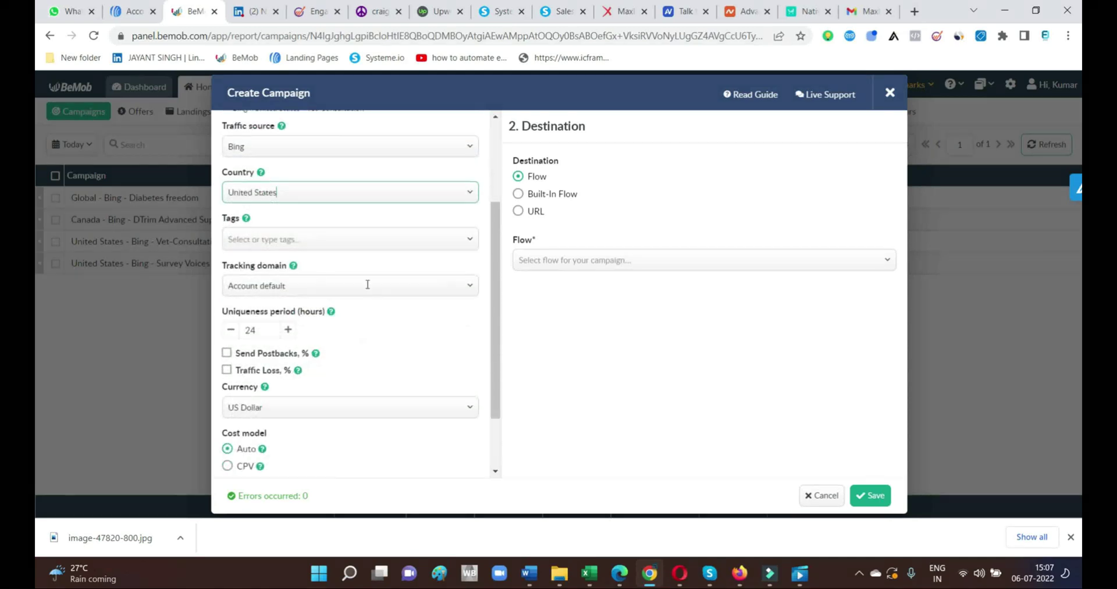
click(367, 285)
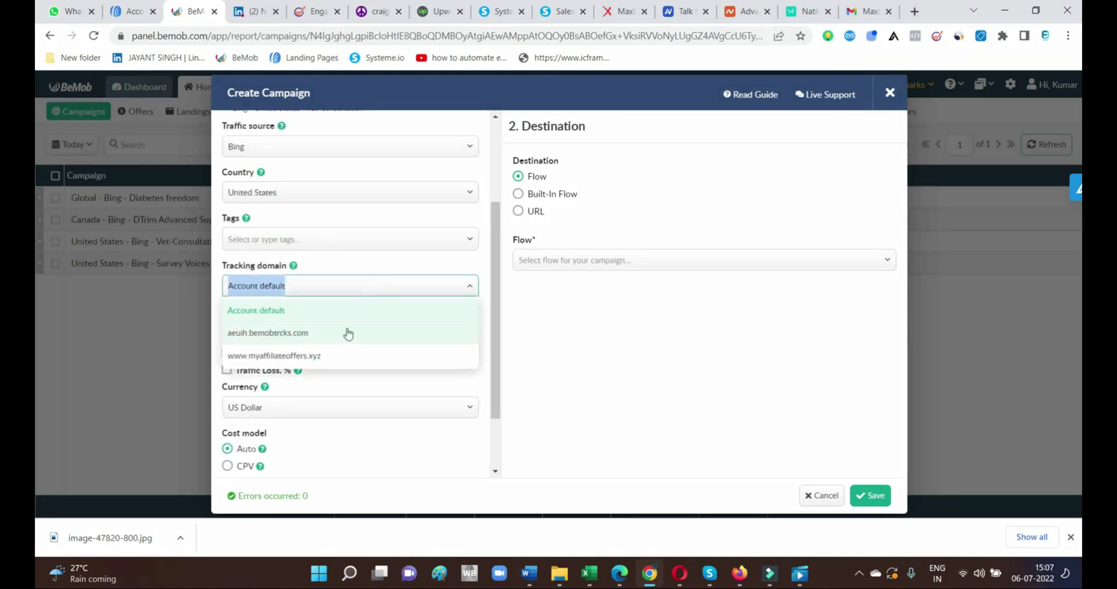
click(332, 332)
scroll(401, 321, down, 1)
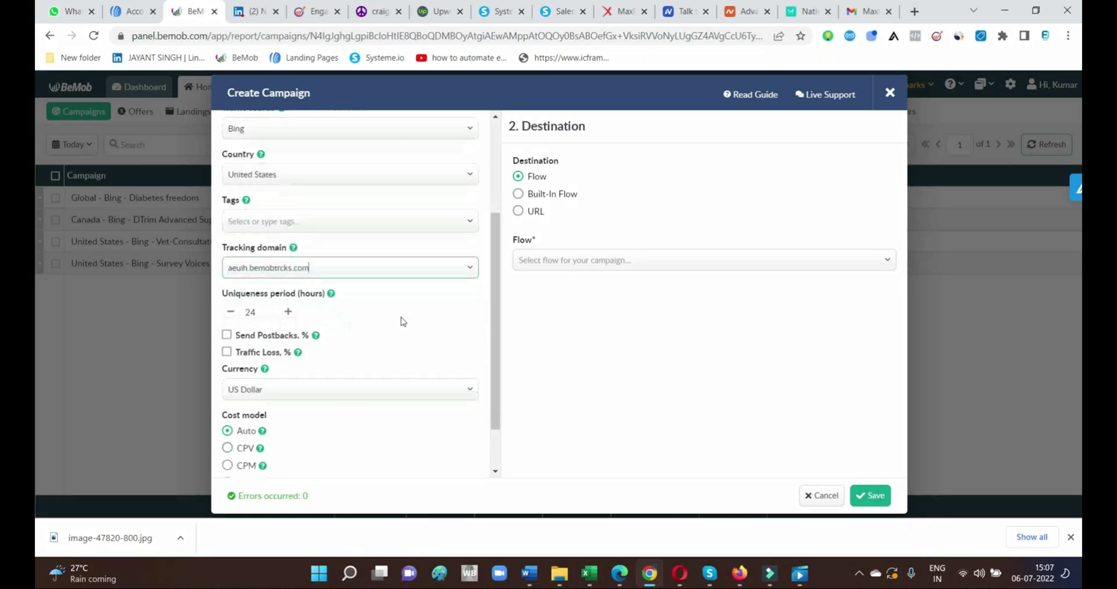
scroll(401, 321, down, 3)
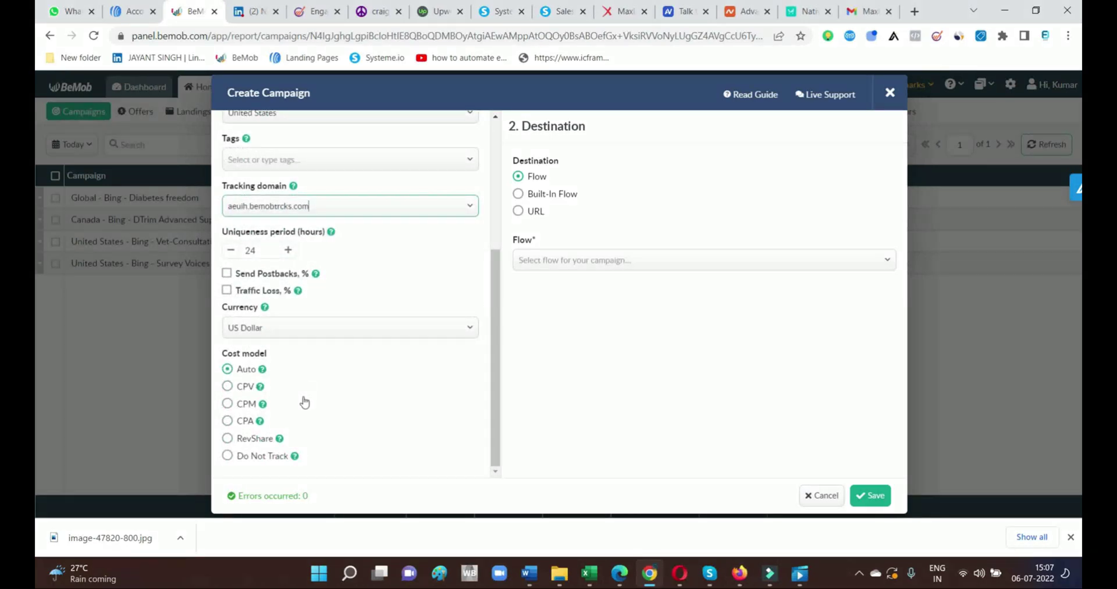
Set the new campaign's cost model to Do Not Track and its destination to Built-In Flow
click(228, 456)
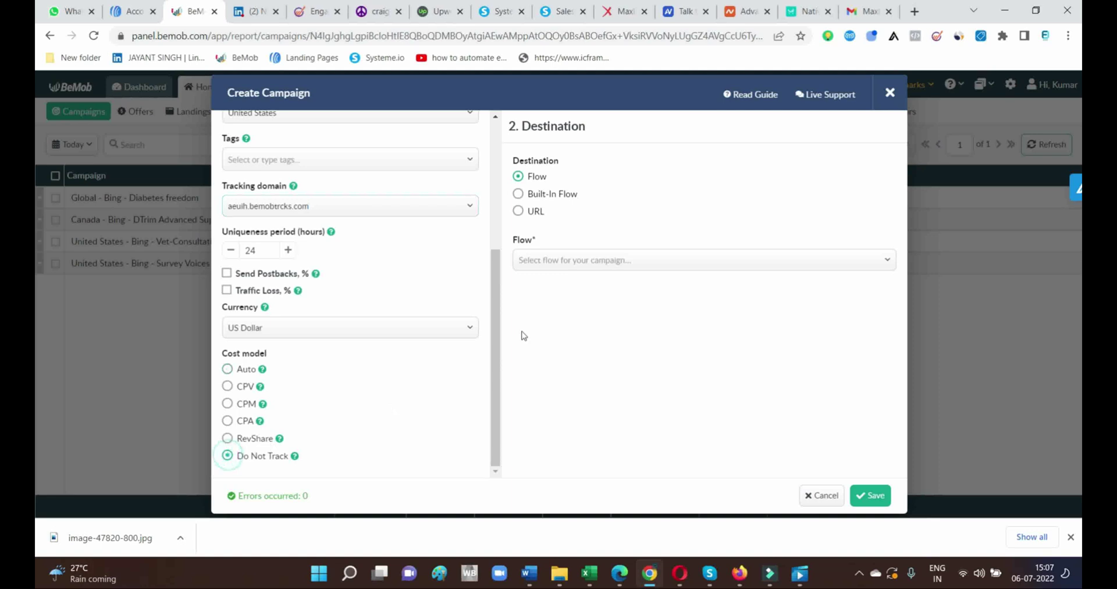
click(518, 195)
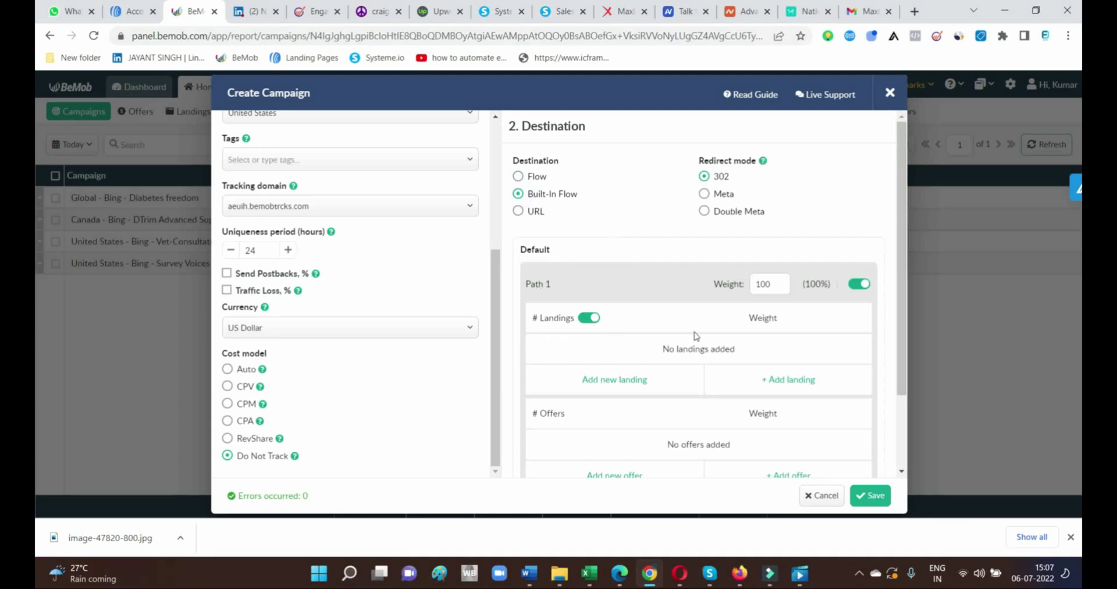
Add a landing to Path 1 of the new campaign and choose Global - Vet-Consultation for it
click(790, 385)
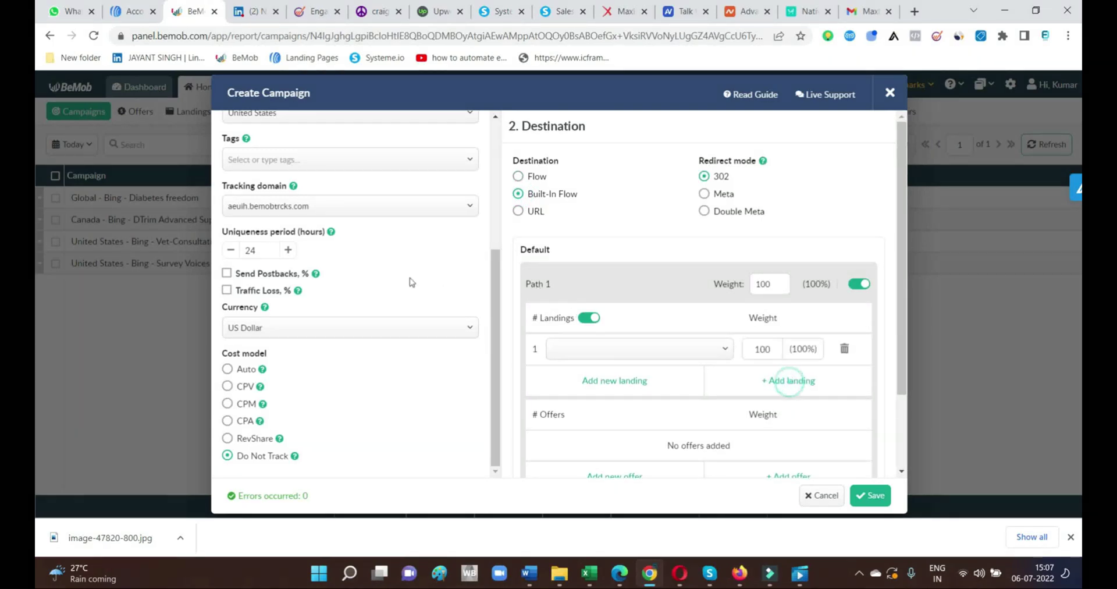
click(727, 348)
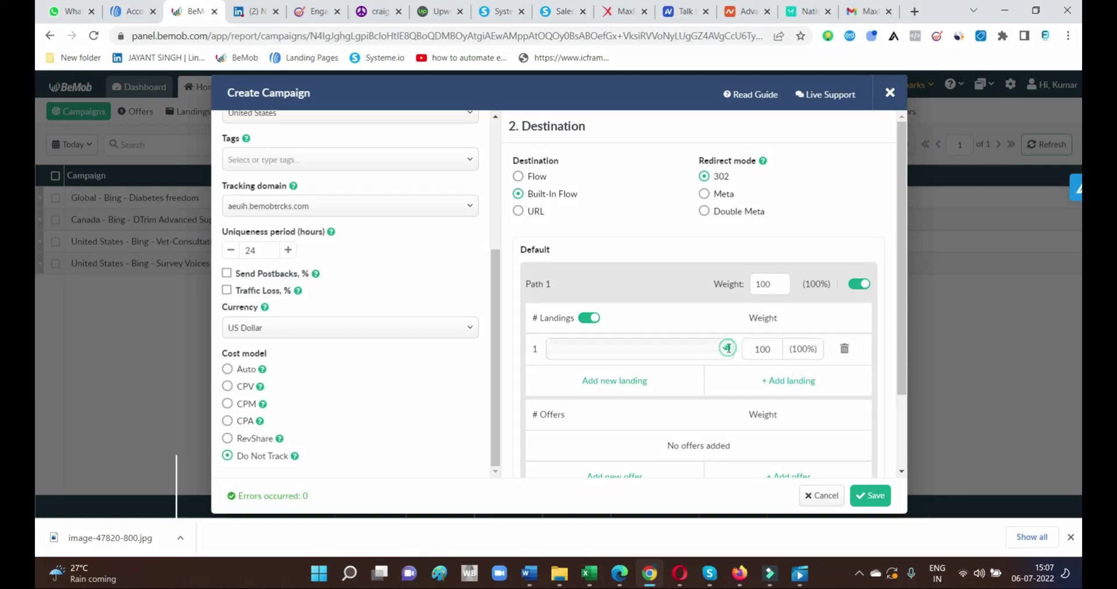
scroll(662, 366, down, 2)
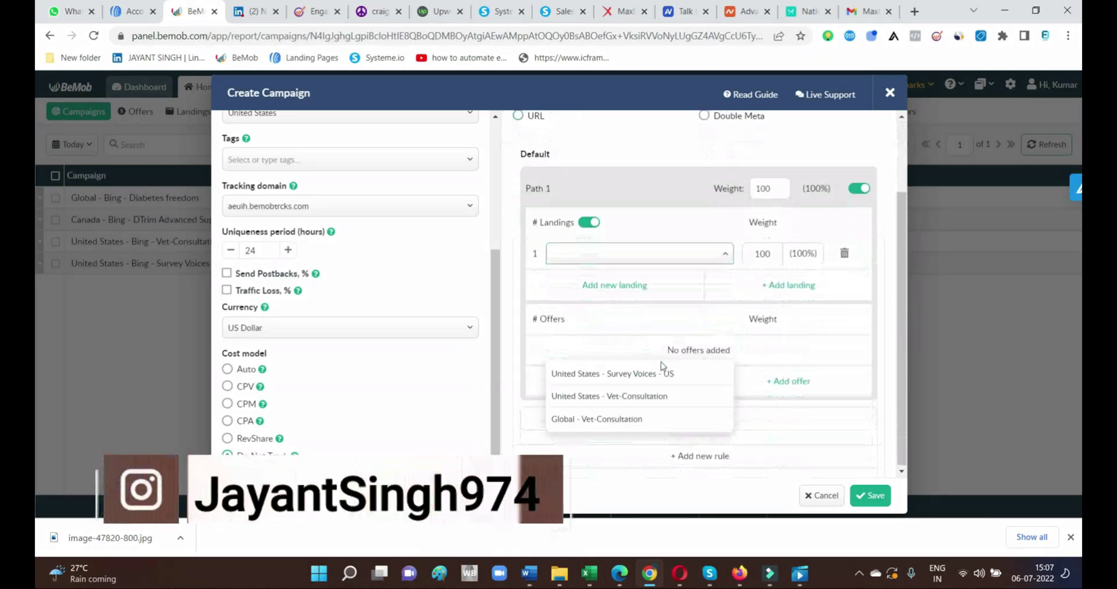
click(599, 416)
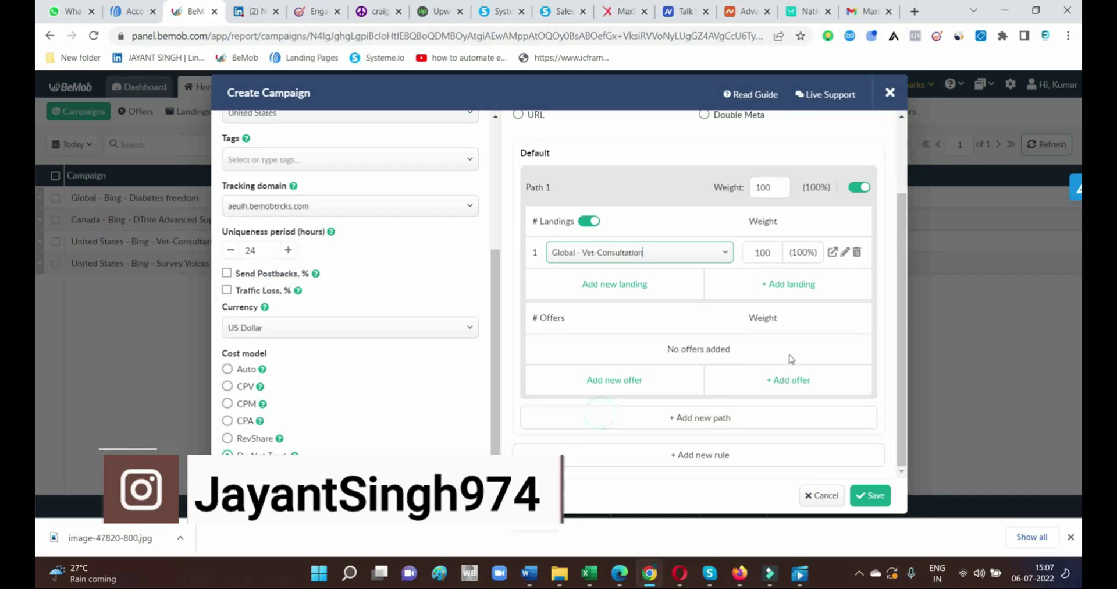
Add the United States - Vet-Consultation (MaxBounty) offer to Path 1, and discard the new campaign without saving
click(792, 379)
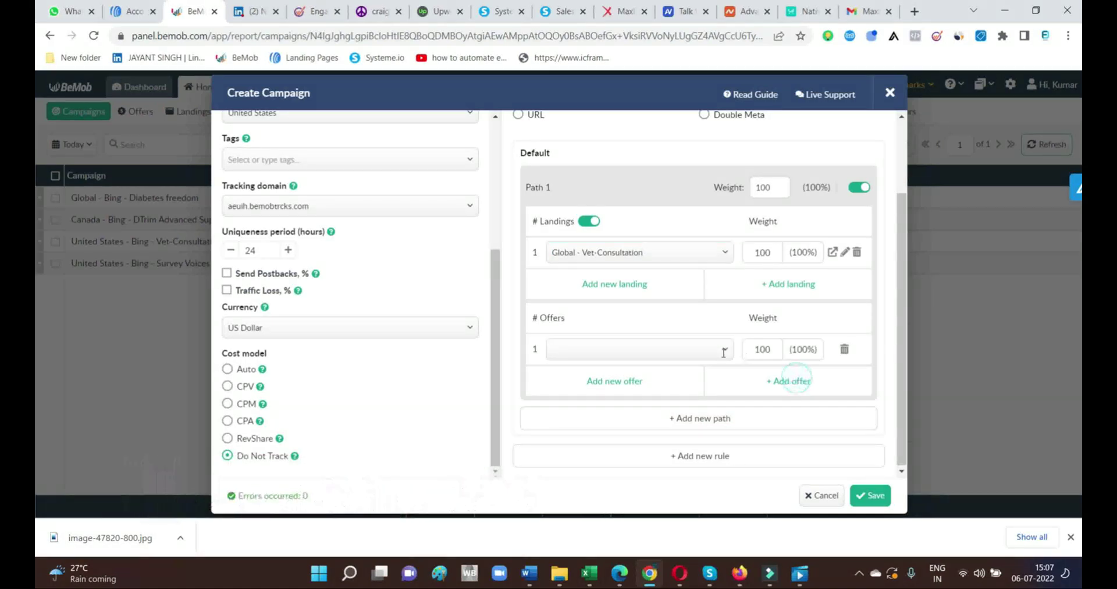
click(727, 351)
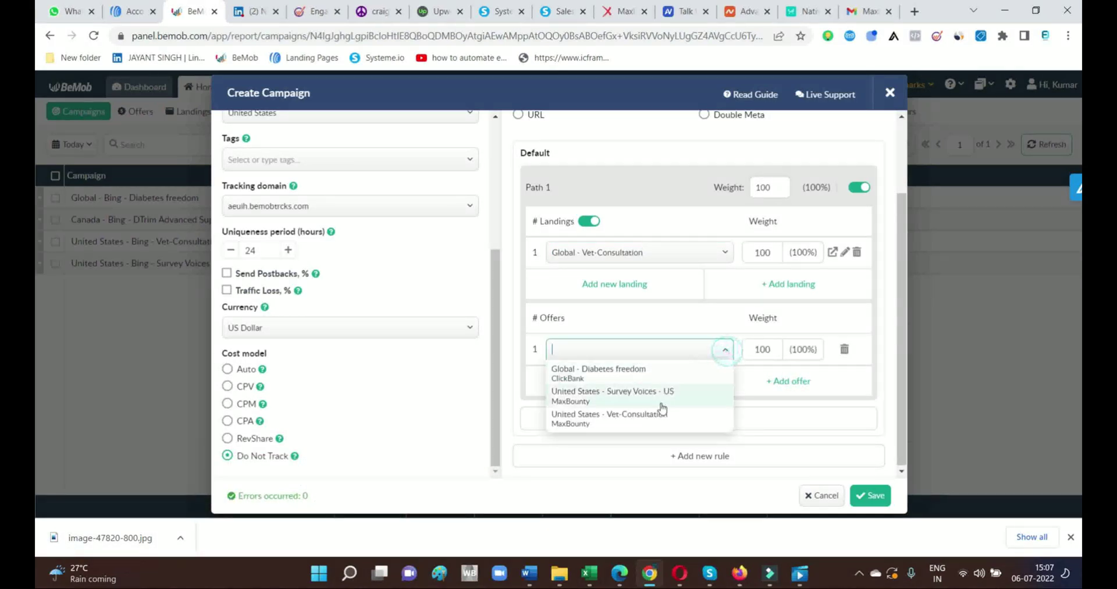
click(594, 422)
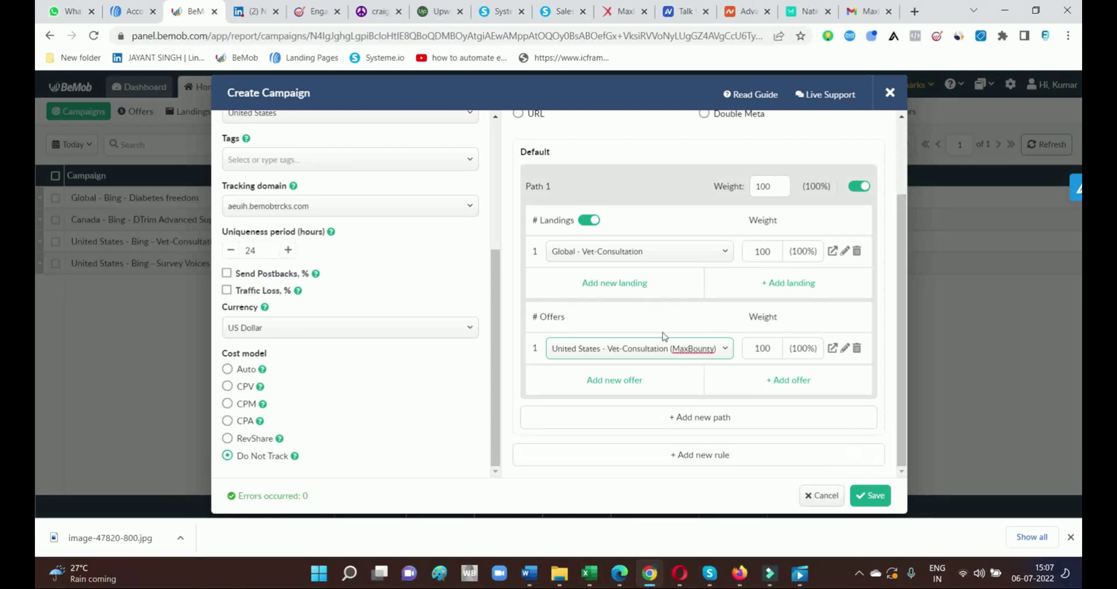
click(820, 497)
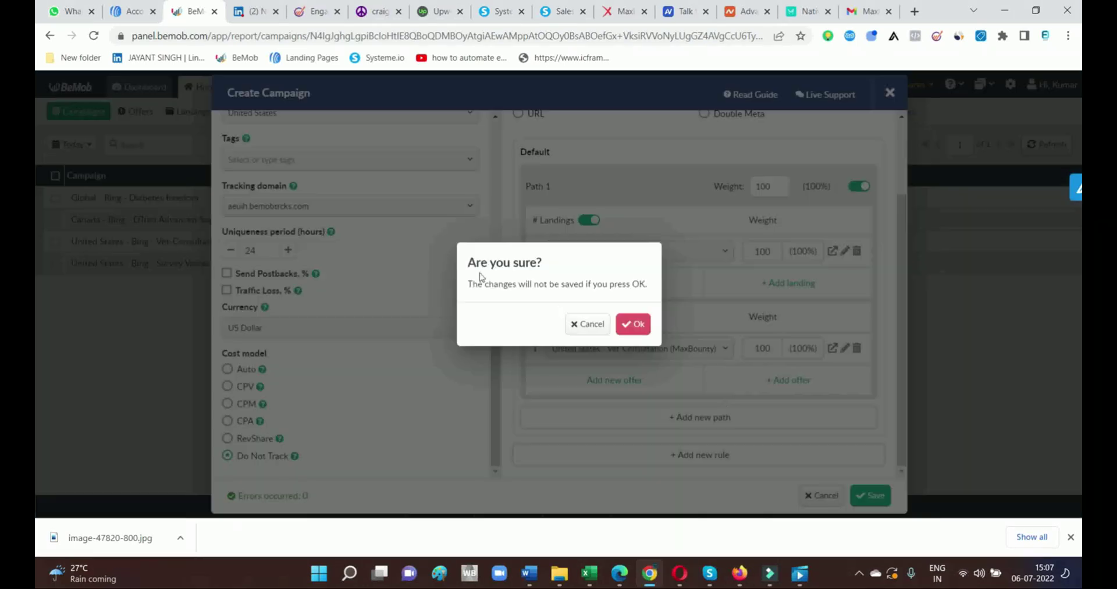
click(630, 329)
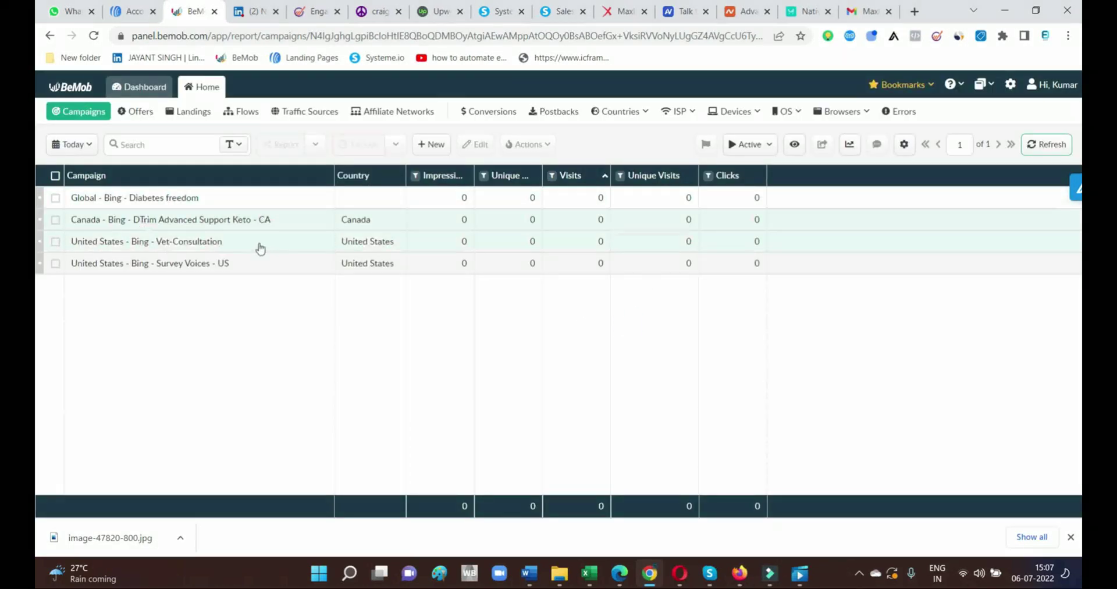
Open the existing United States - Bing - Vet-Consultation campaign for editing, review its details and destination path, and save it
right_click(175, 246)
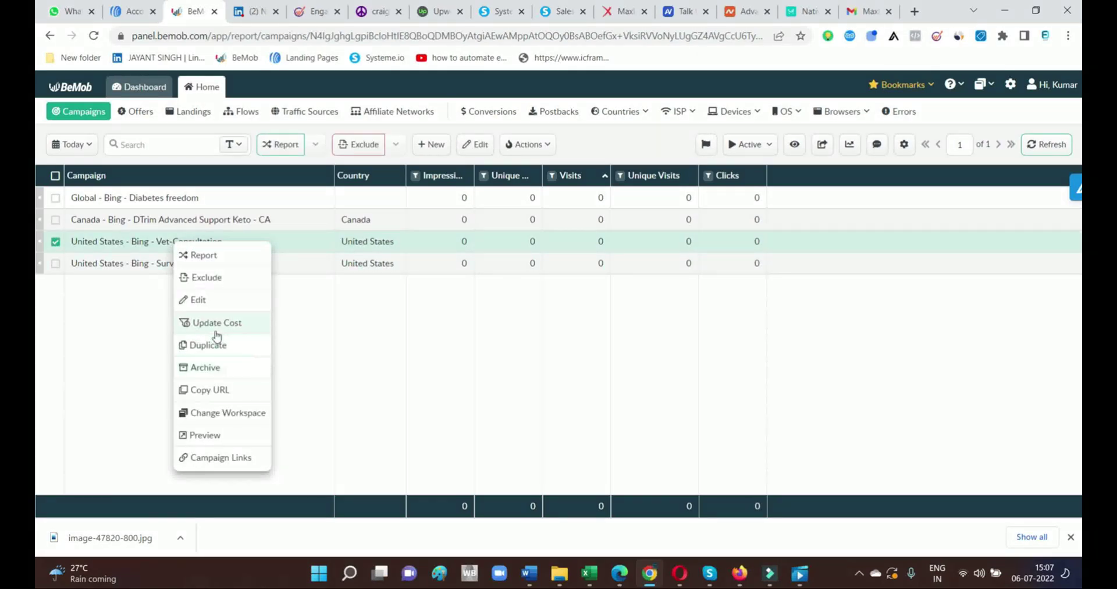
click(201, 300)
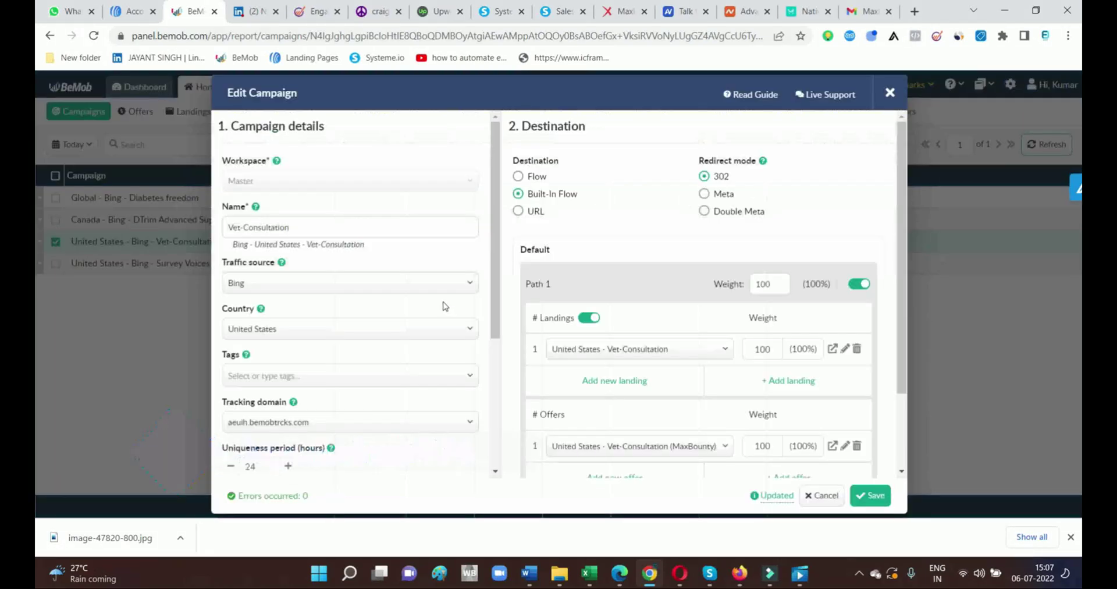
scroll(456, 307, down, 3)
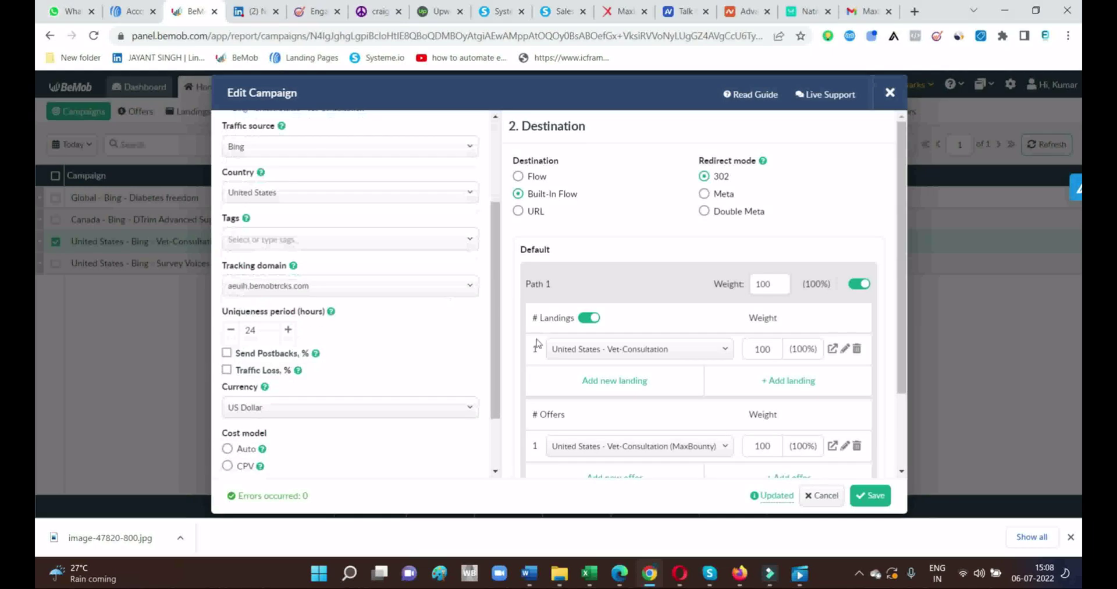
scroll(628, 339, down, 2)
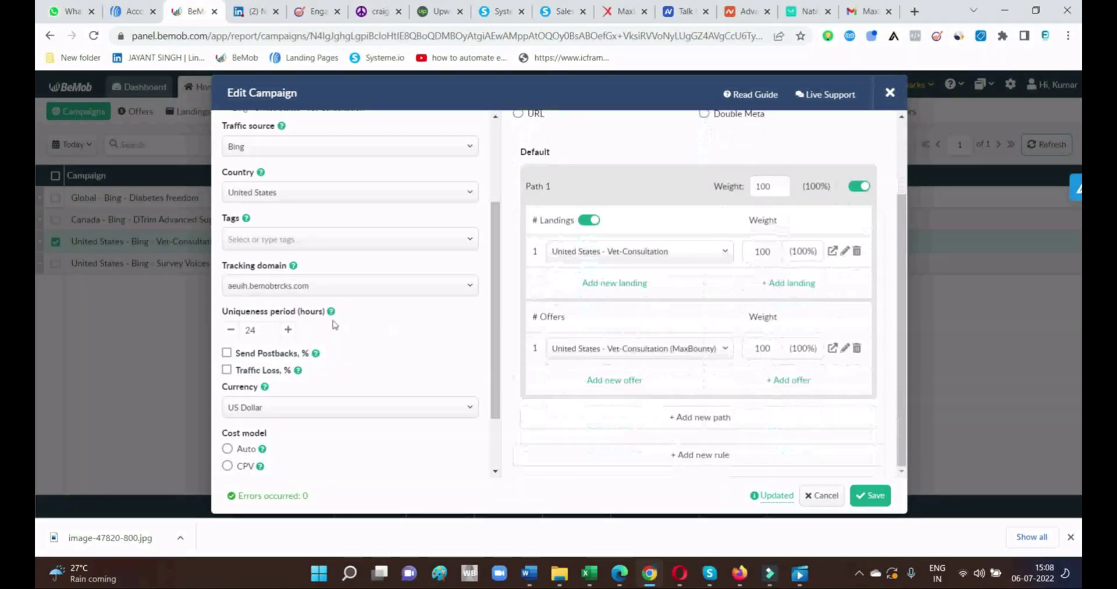
scroll(344, 362, down, 2)
scroll(406, 359, up, 5)
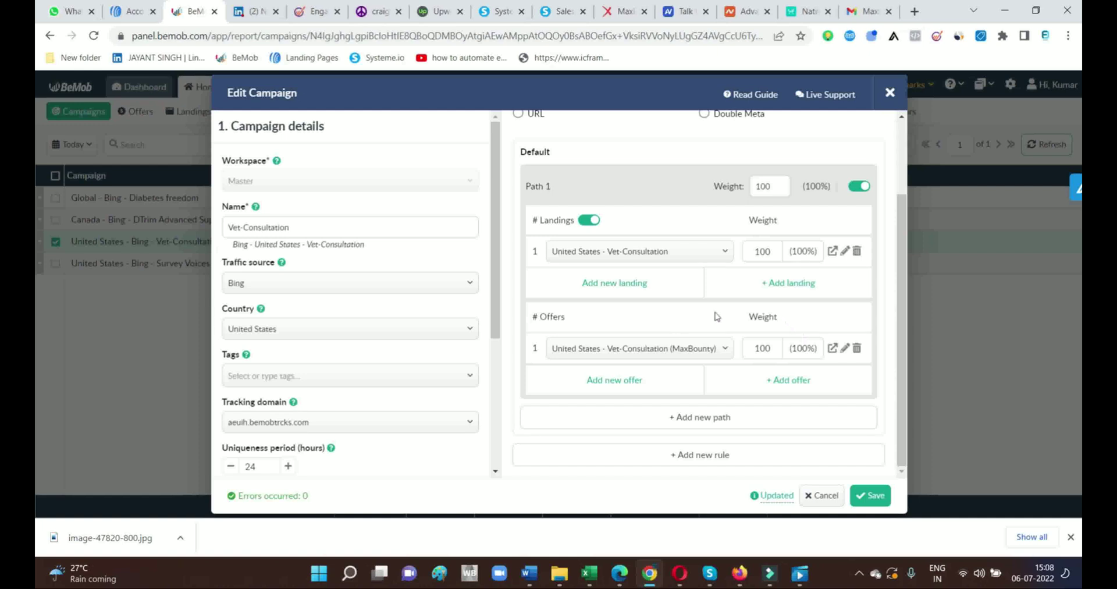
scroll(693, 366, up, 3)
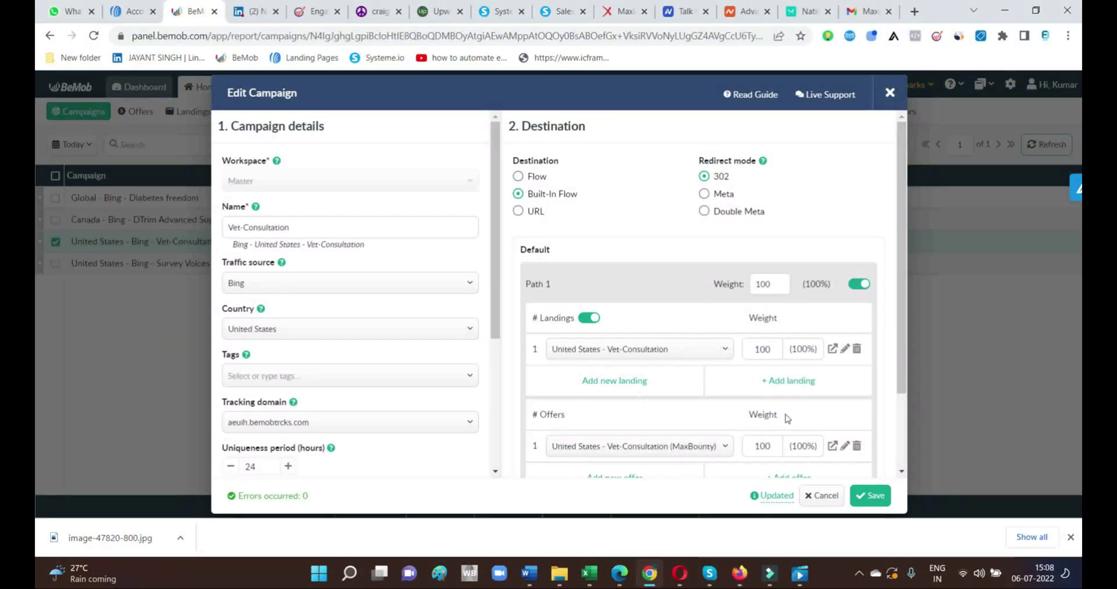
scroll(789, 399, down, 3)
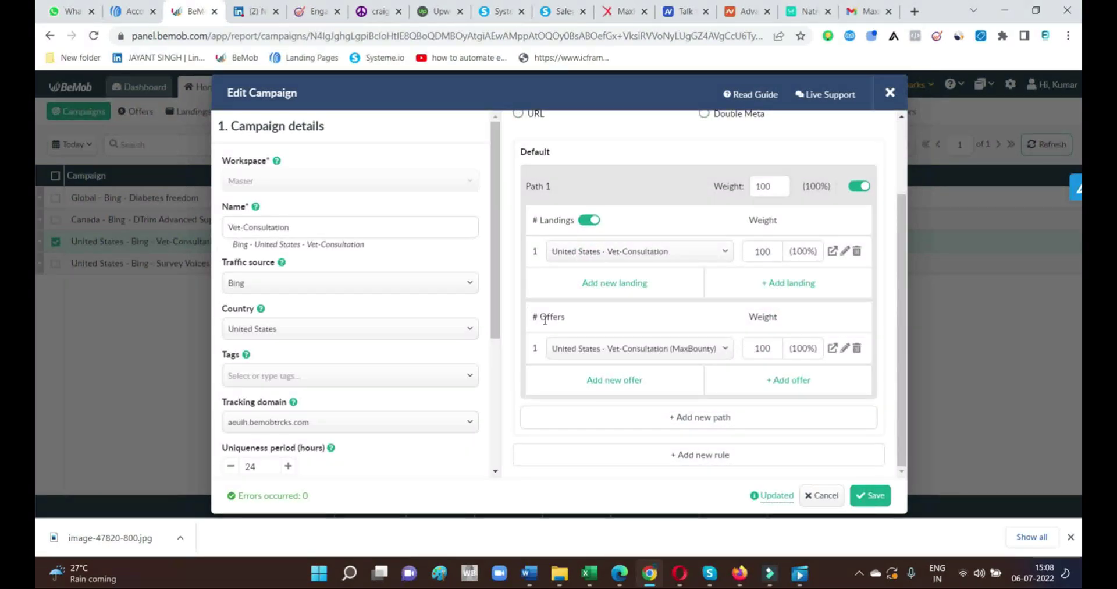
scroll(707, 347, up, 3)
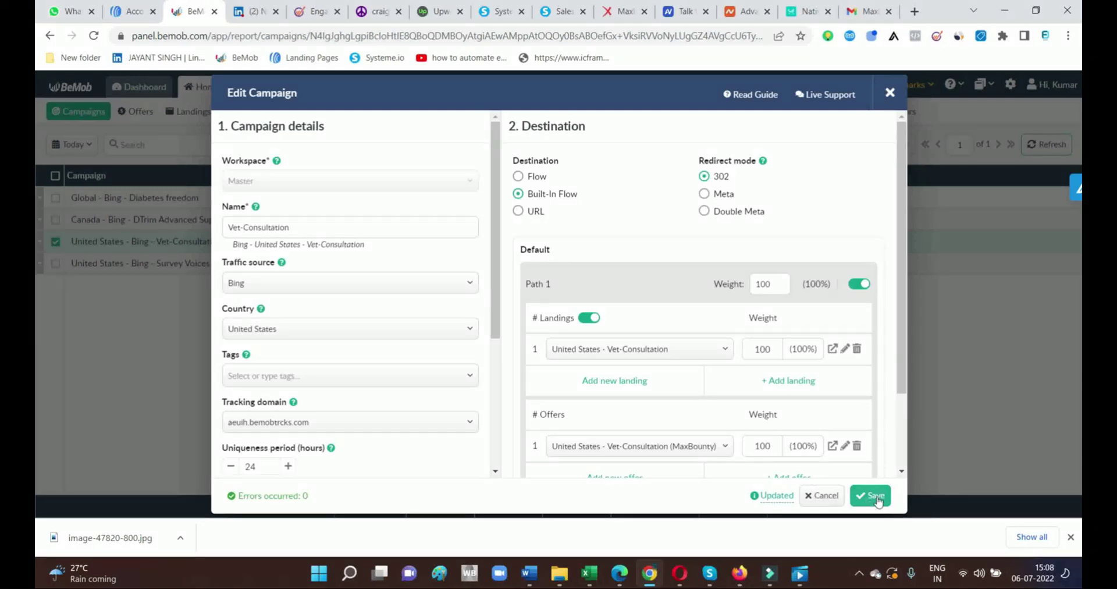
click(58, 269)
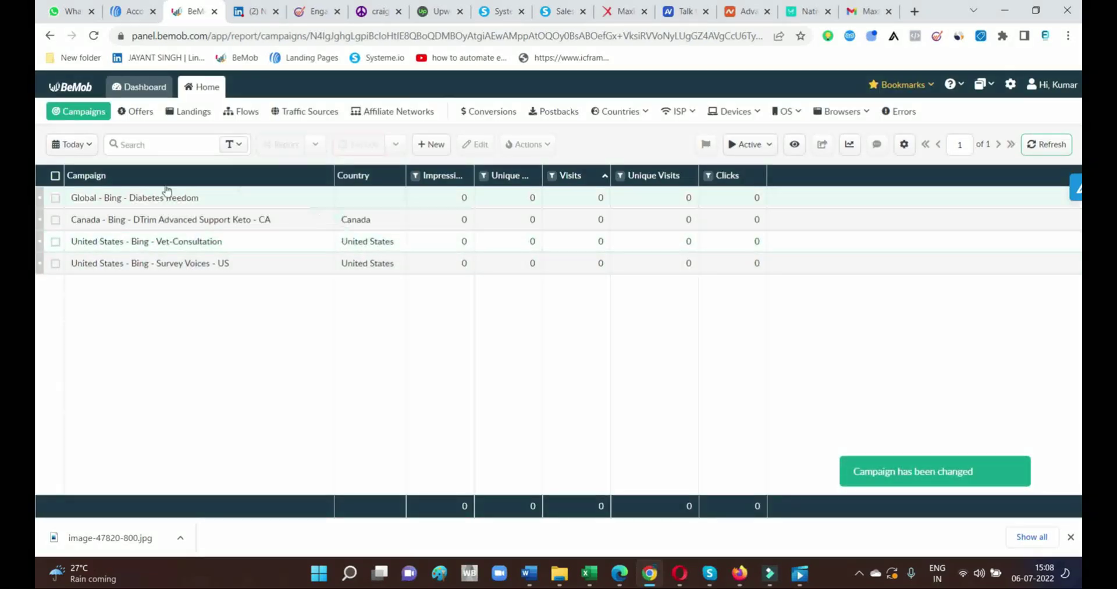
View the Campaign URL among the links of the United States - Bing - Vet-Consultation campaign, and close the links
right_click(182, 246)
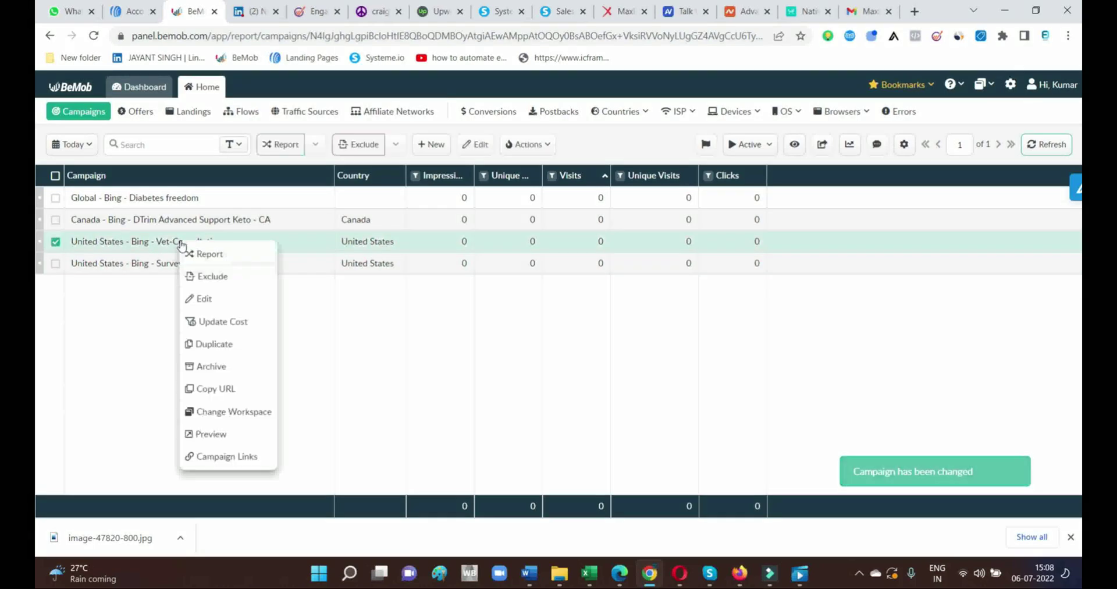
click(226, 457)
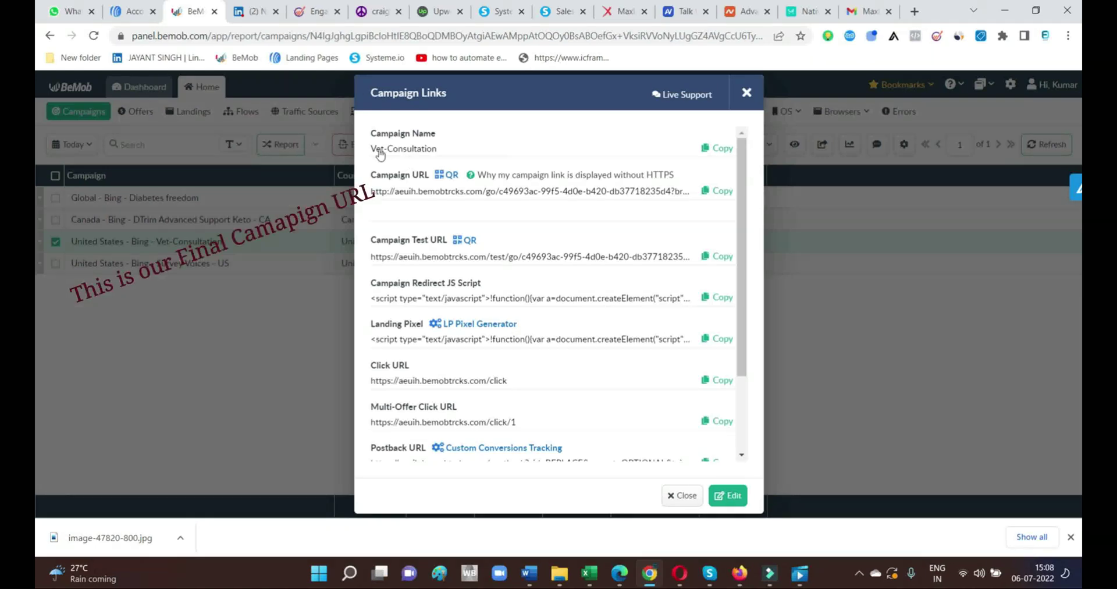
drag(372, 193, 660, 202)
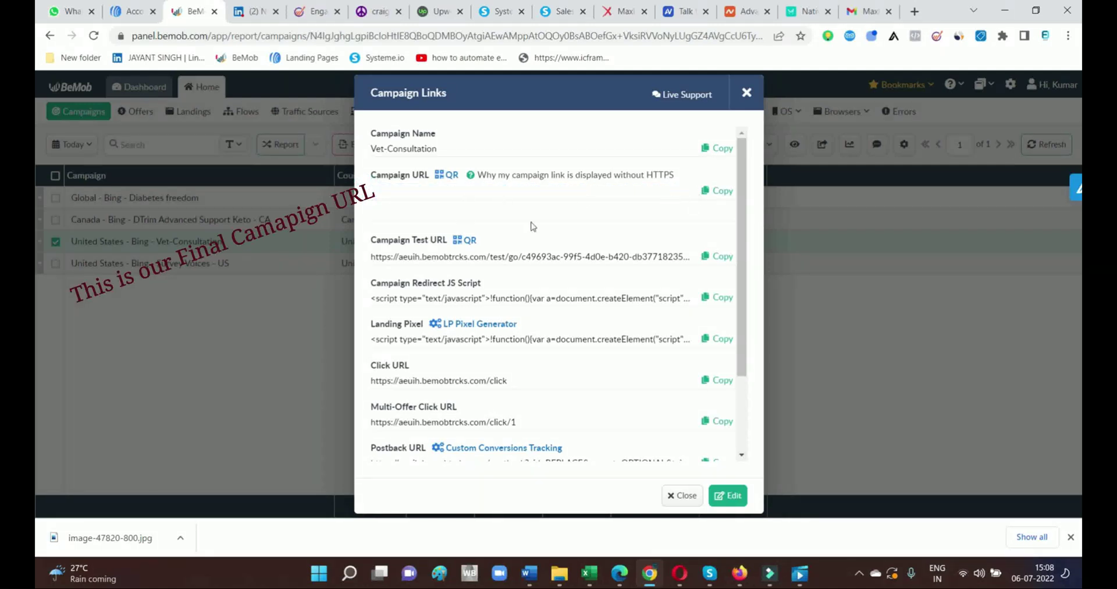
click(747, 93)
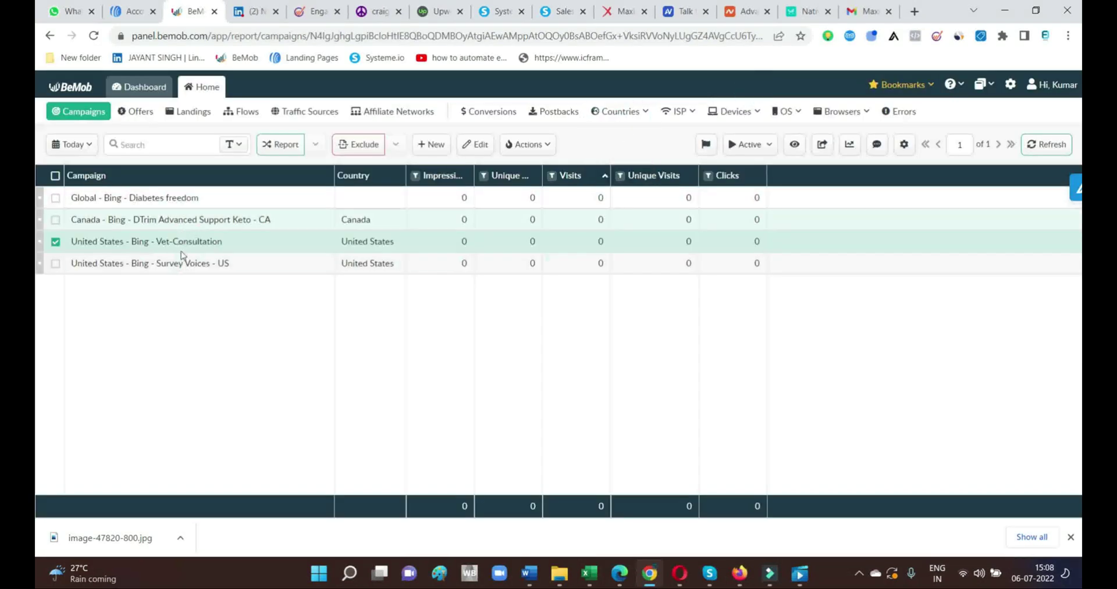
Reopen the Vet-Consultation campaign's links and look over its Click URL and postback entries
right_click(218, 244)
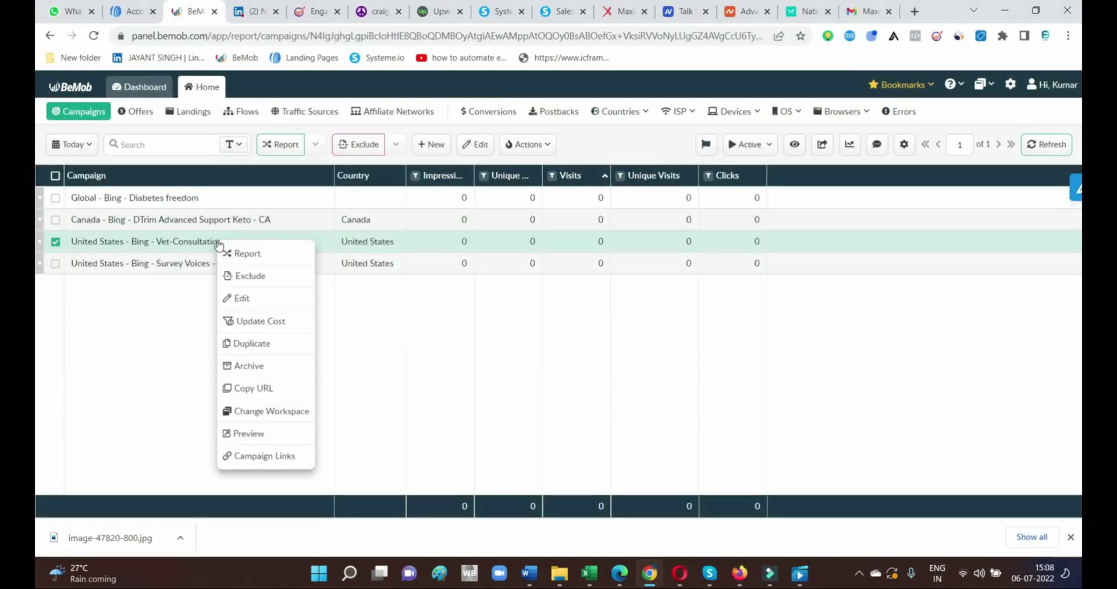
click(254, 457)
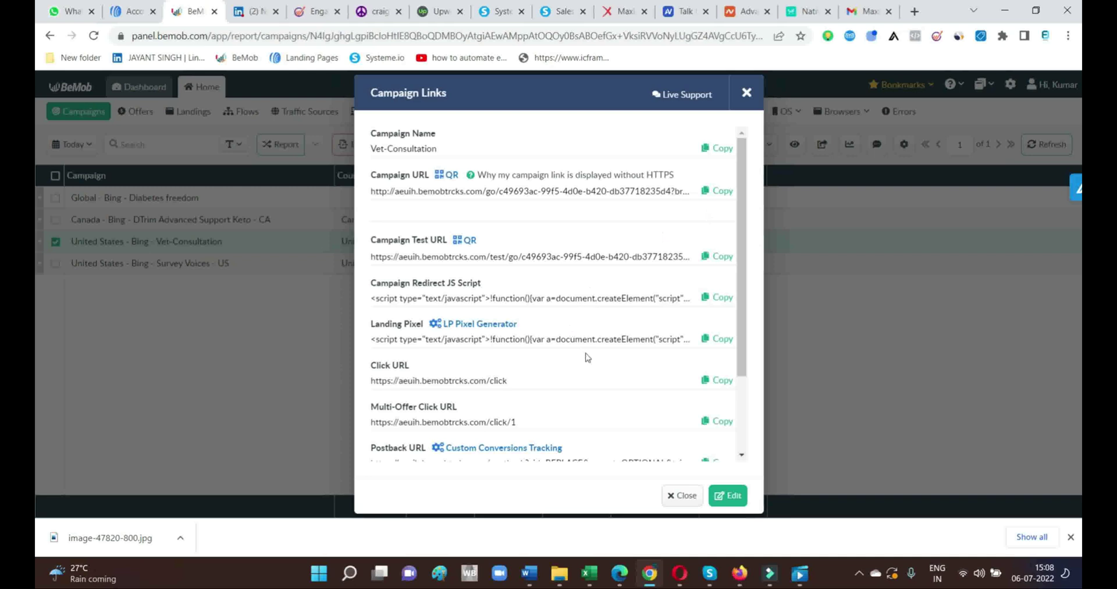
scroll(586, 357, down, 1)
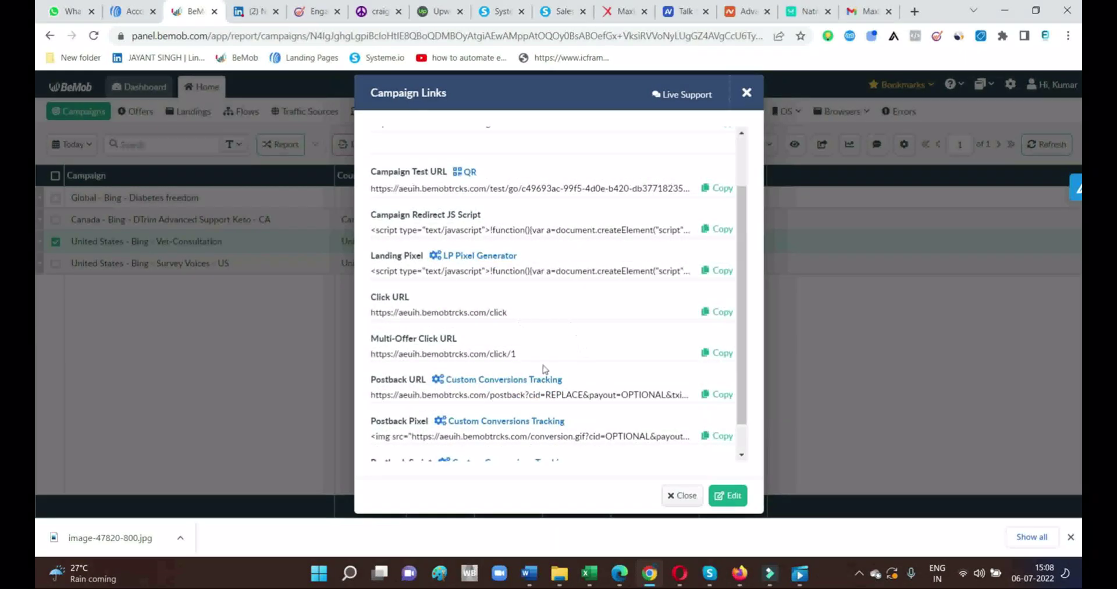
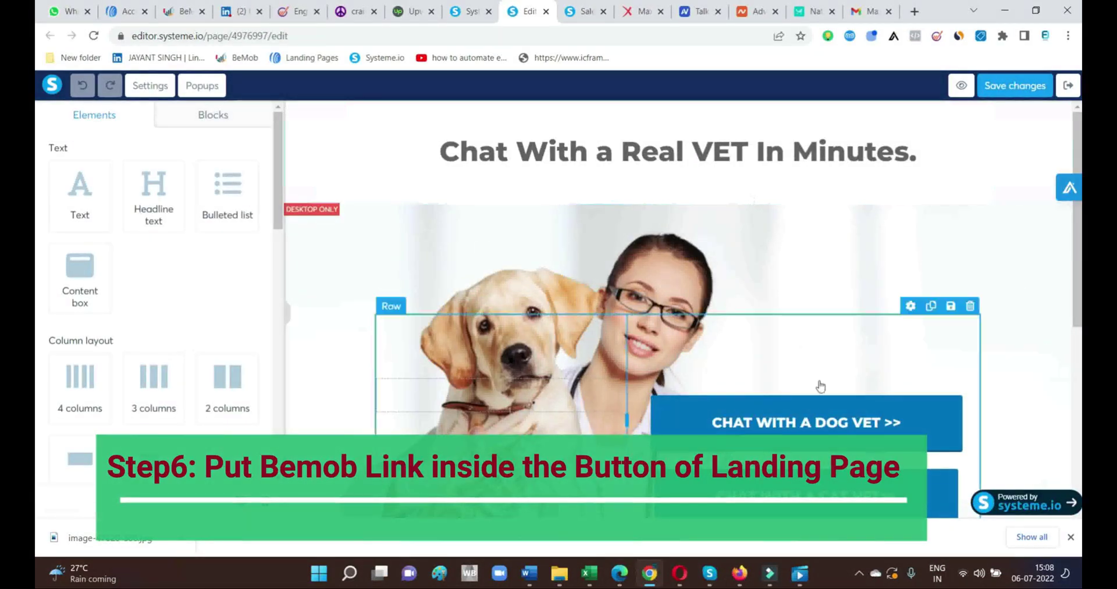
In the systeme.io landing page editor, select the CHAT WITH A DOG VET button and check the URL it opens
scroll(820, 387, down, 5)
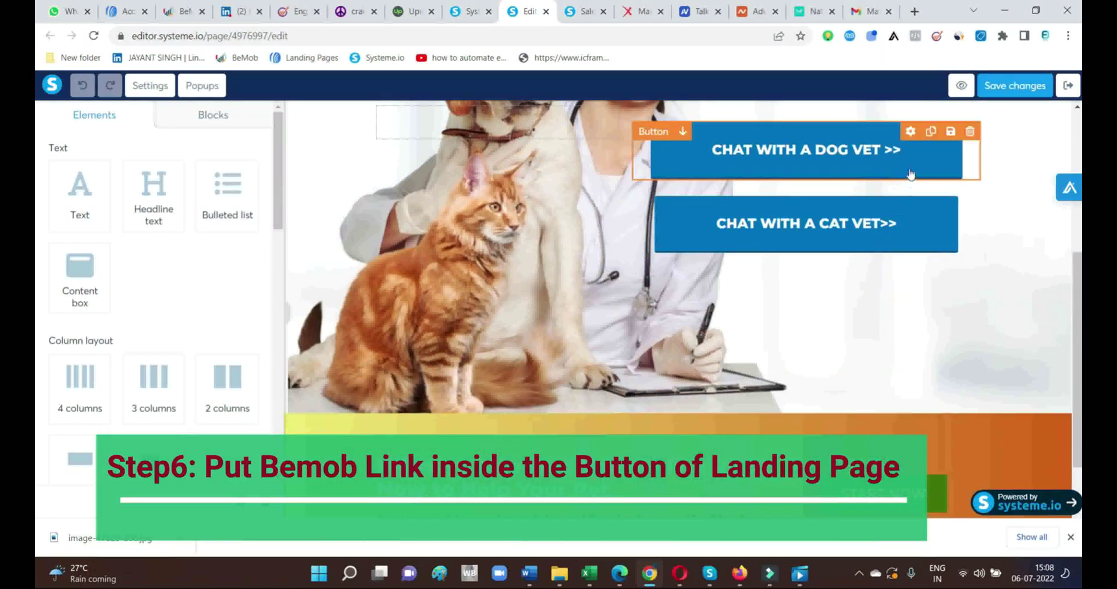
click(905, 172)
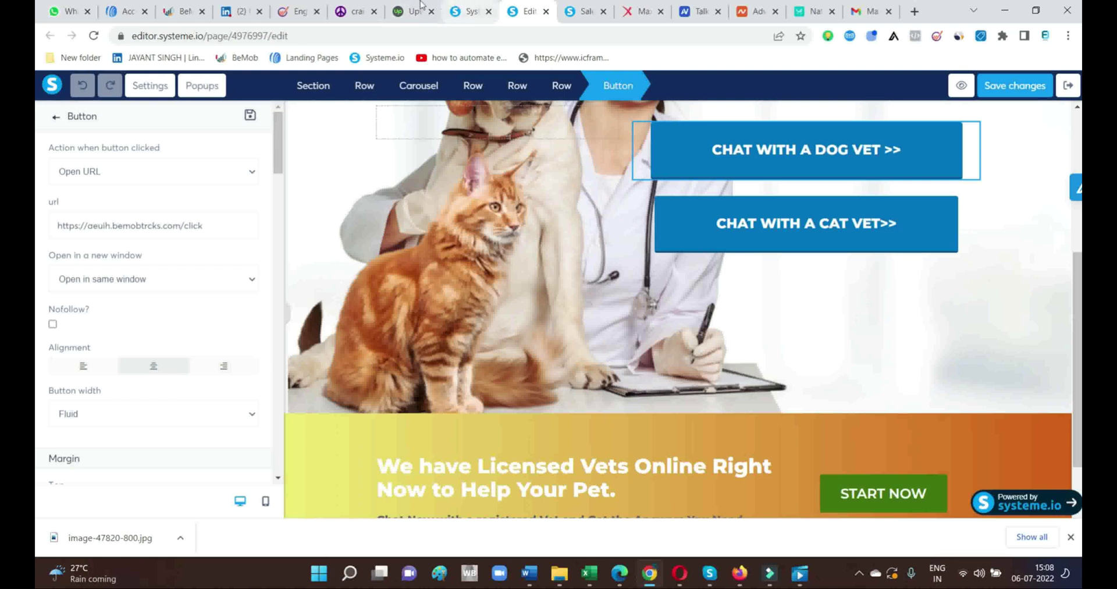
Switch back to BeMob and open the United States - Bing - Vet-Consultation campaign for editing, closing it without changes
click(175, 7)
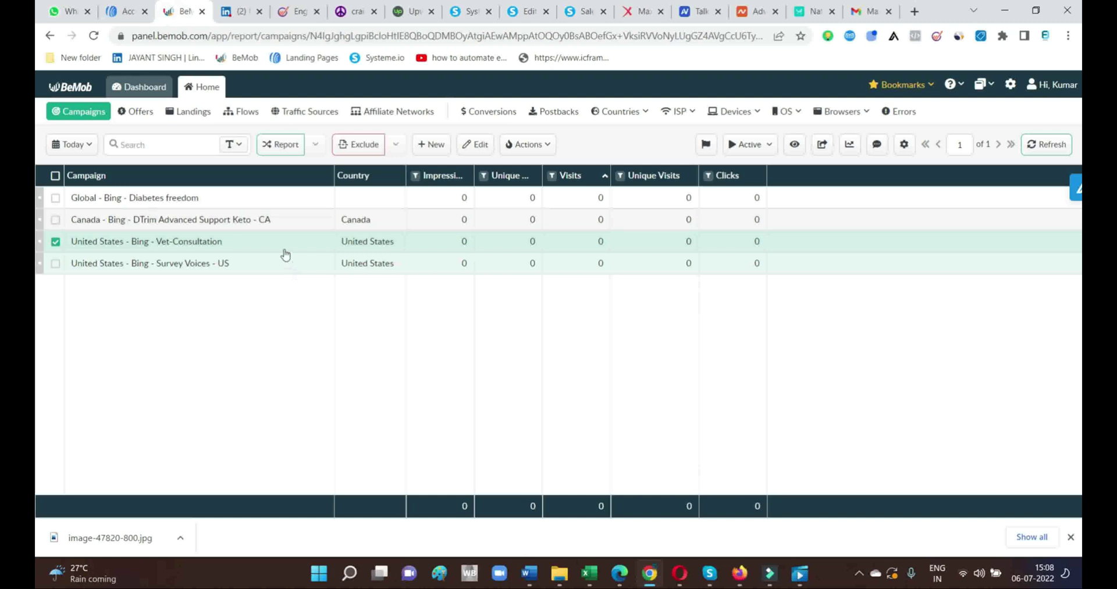
right_click(264, 239)
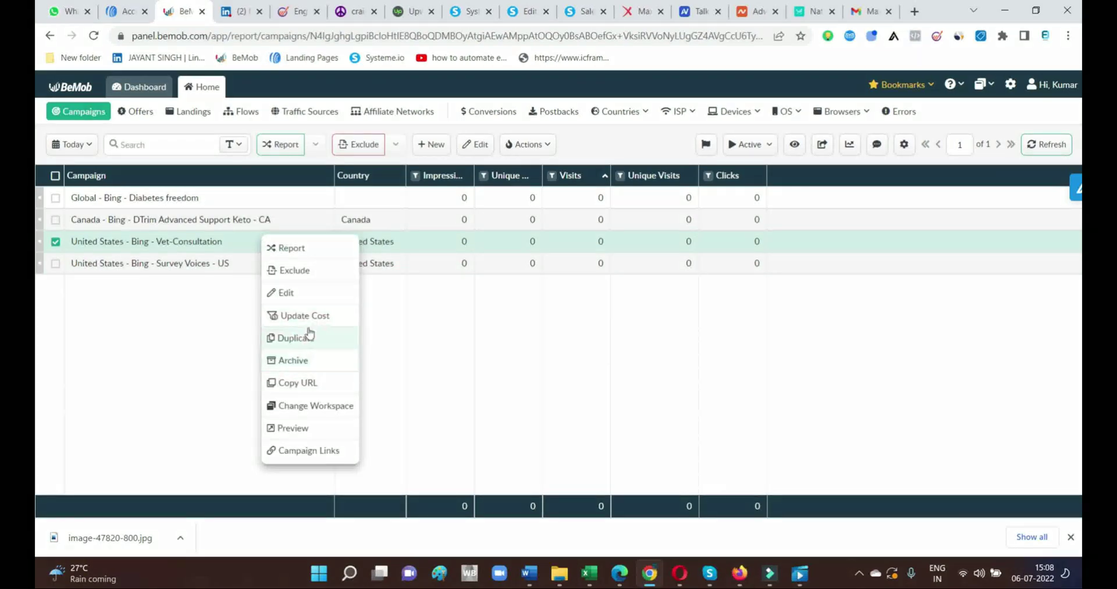
click(302, 301)
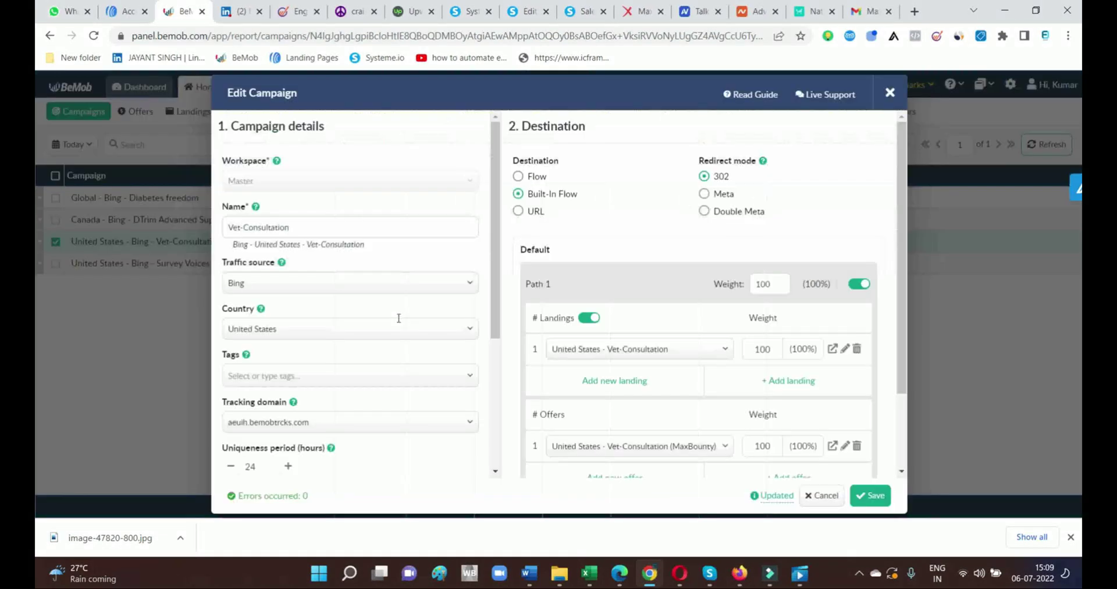
click(890, 93)
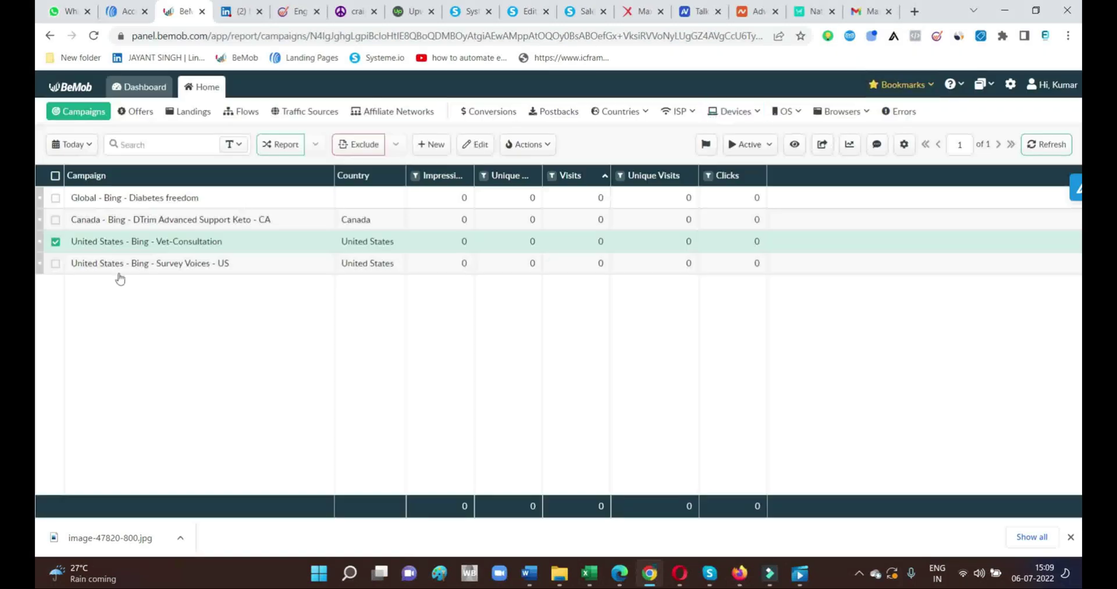
View the campaign links of United States - Bing - Vet-Consultation, and switch to the systeme.io landing page editor
right_click(163, 243)
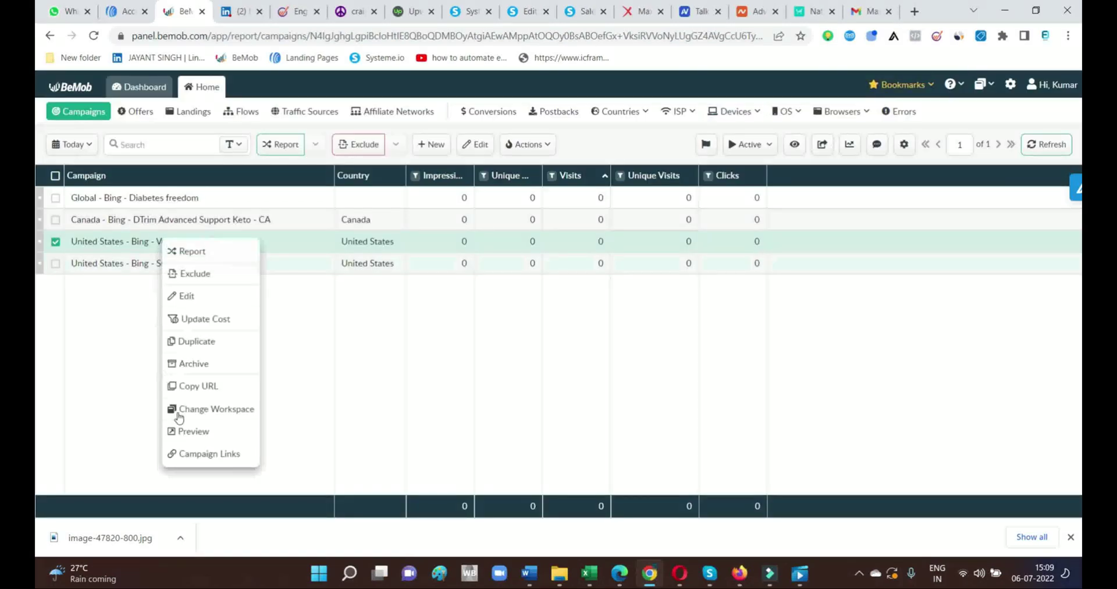
click(196, 451)
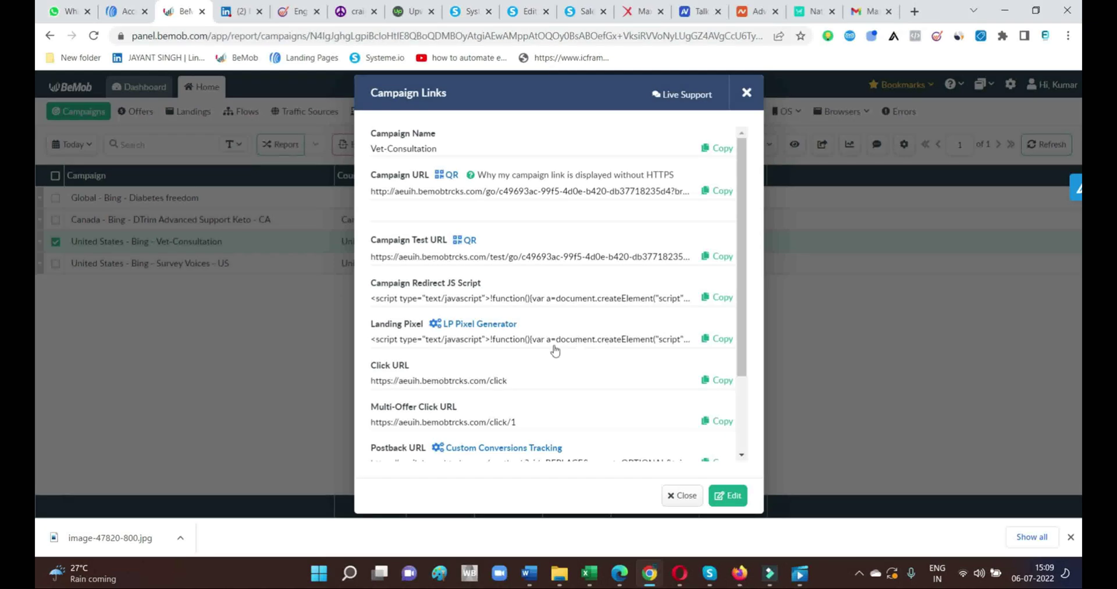
click(473, 11)
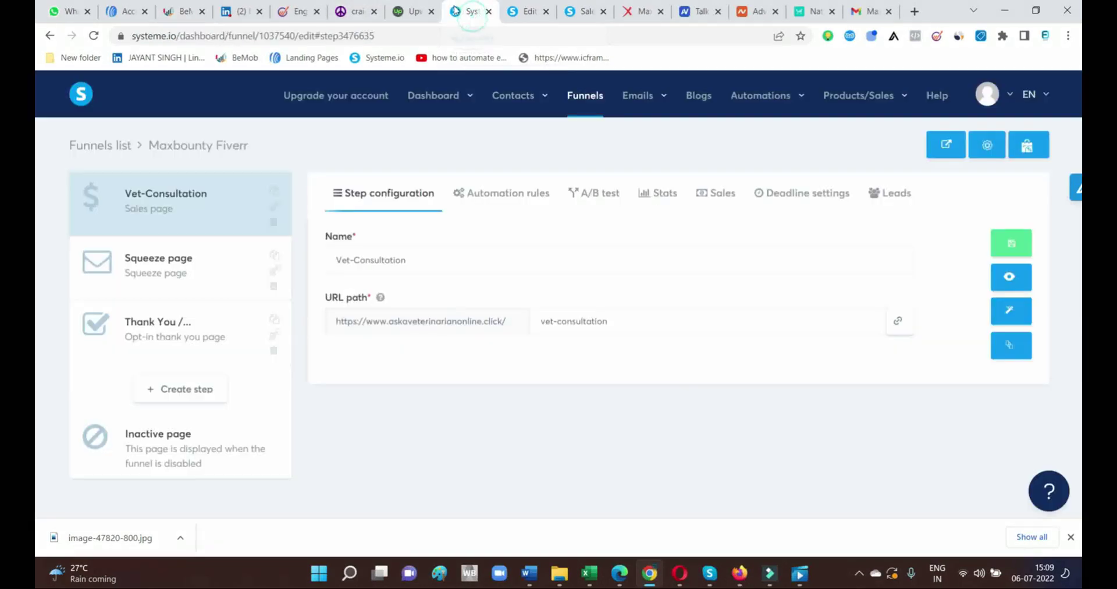
click(543, 7)
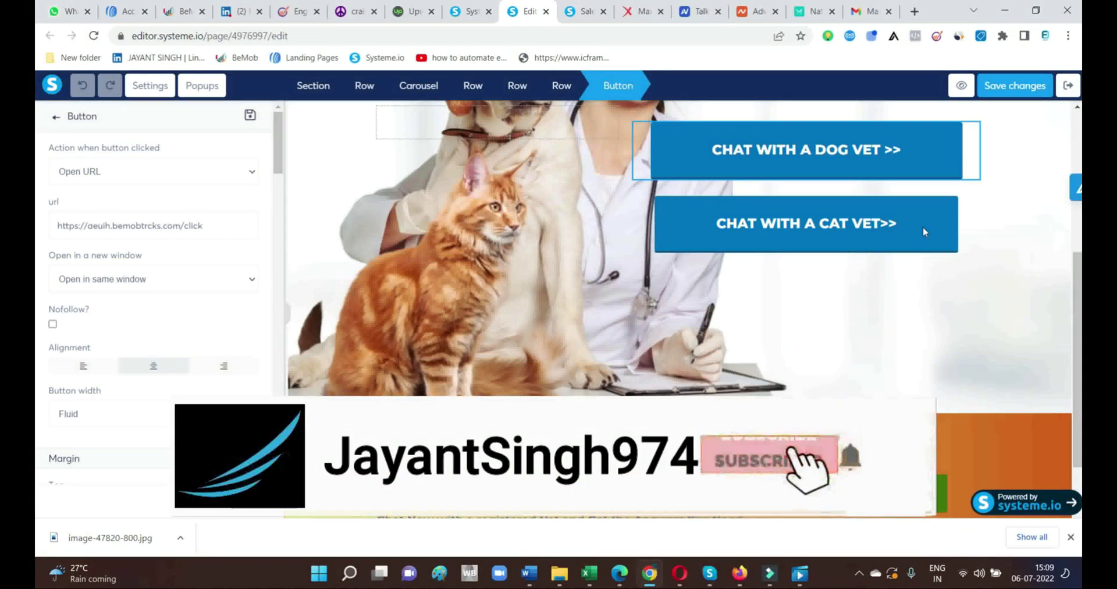
Select the CHAT WITH A CAT VET button, check the URL it opens, and deselect it
click(922, 228)
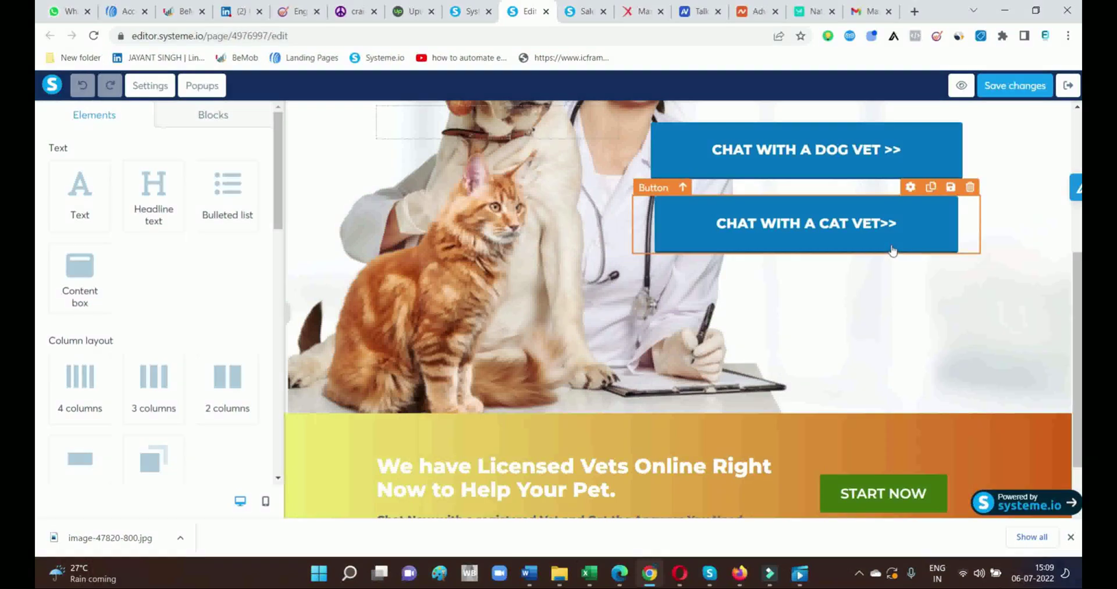
click(893, 248)
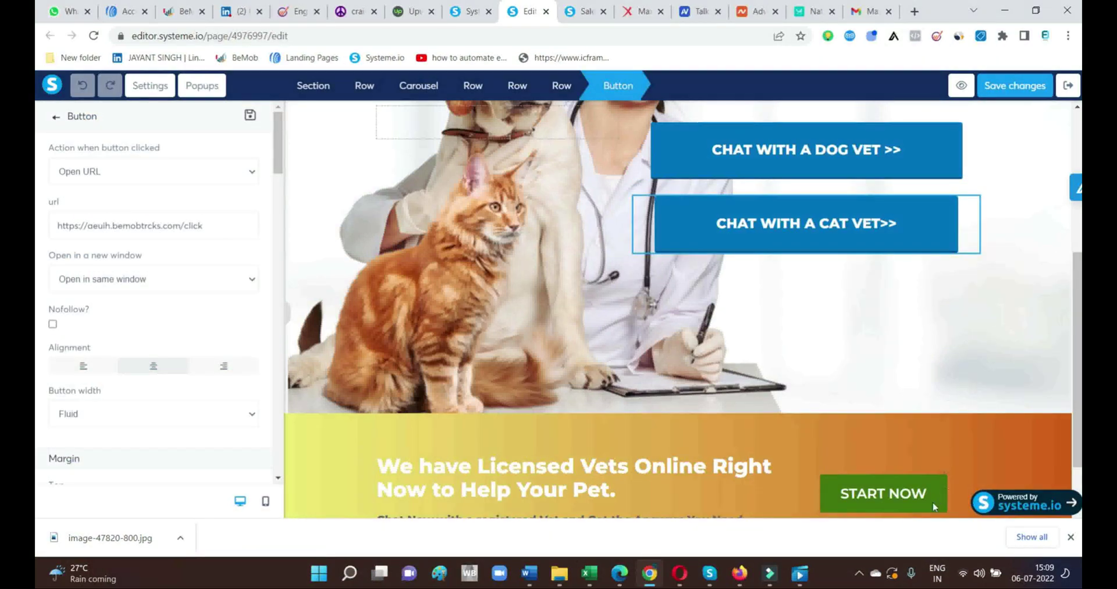
key(Escape)
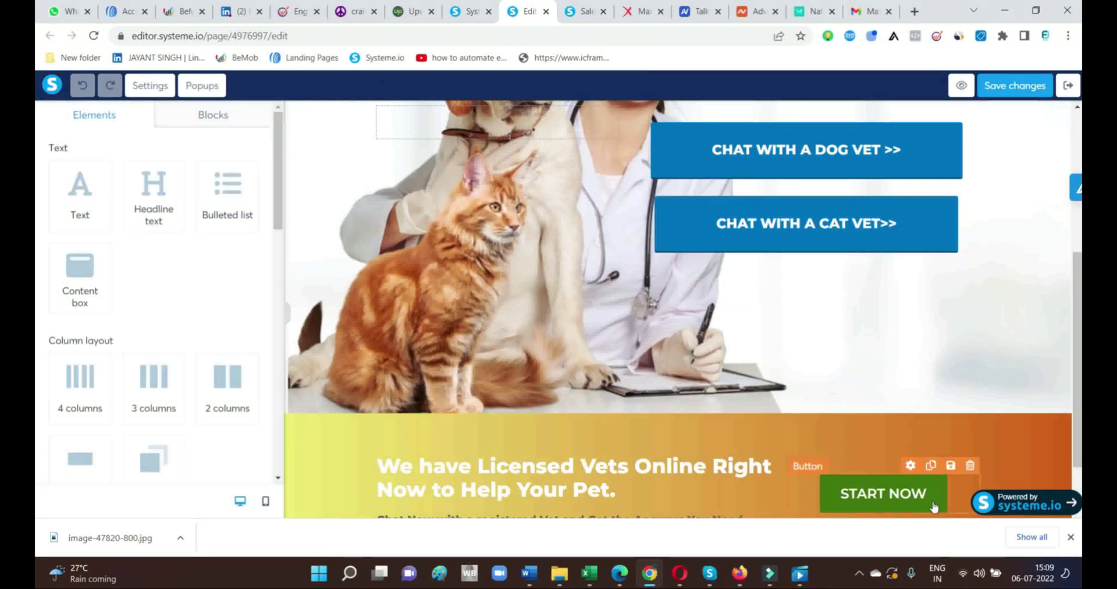
Select the START NOW button, save the page changes, and highlight the URL the button opens
click(934, 506)
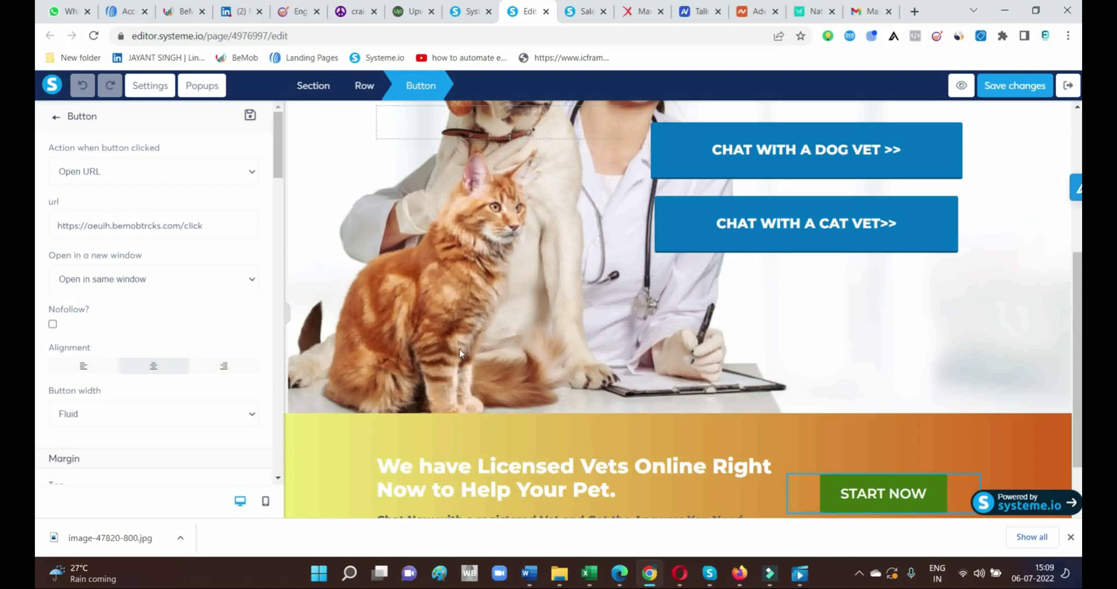
click(1013, 88)
drag(57, 226, 256, 226)
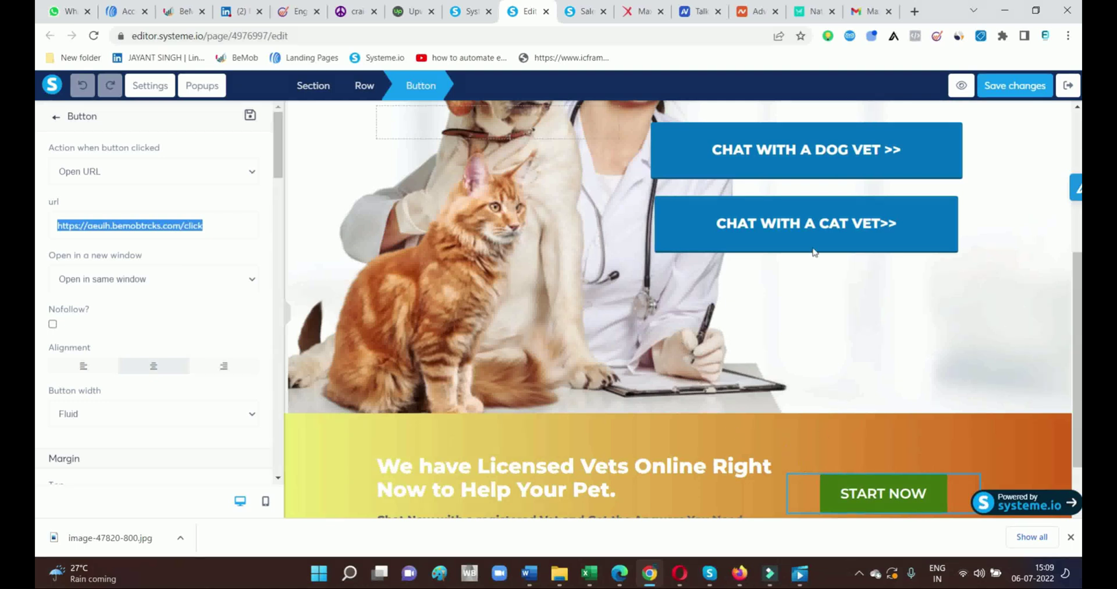
Reselect the CHAT WITH A CAT VET button, highlight its URL for review, and leave the button's settings
click(915, 233)
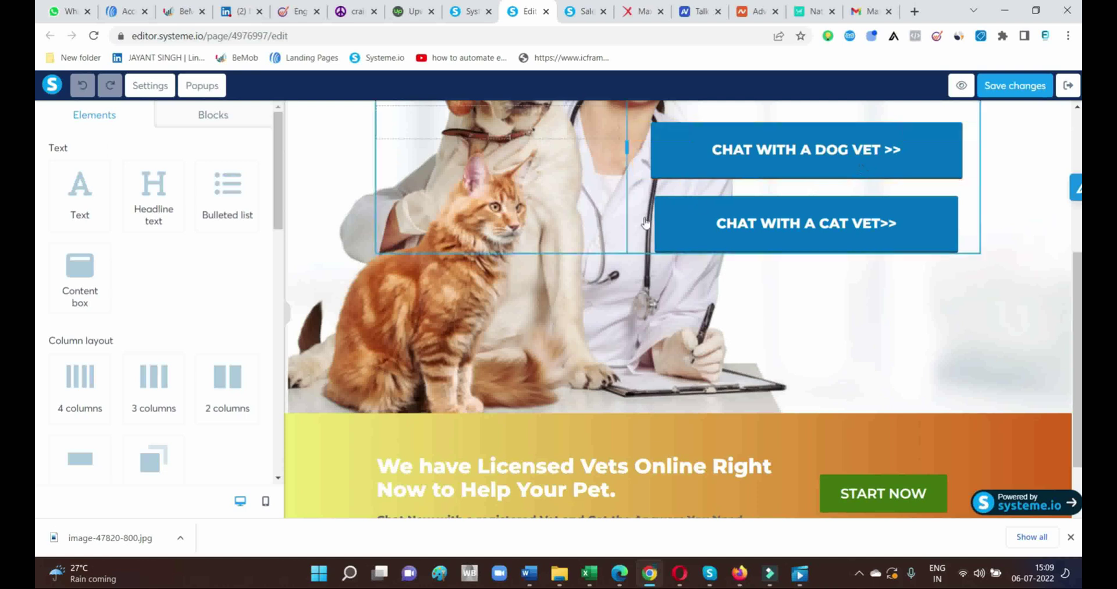
click(669, 228)
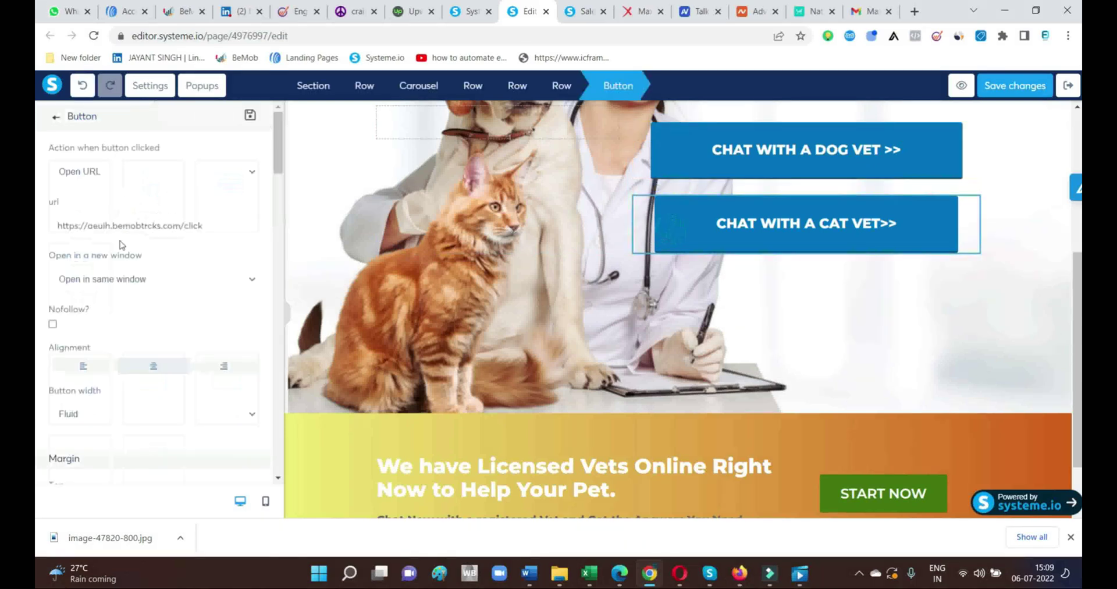
triple_click(218, 225)
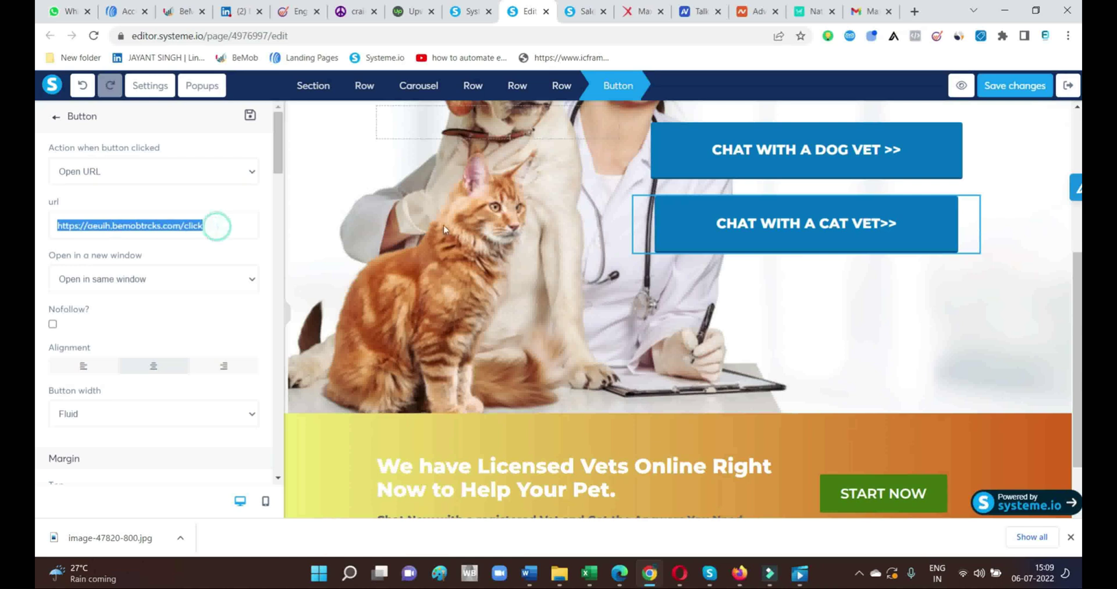
key(Escape)
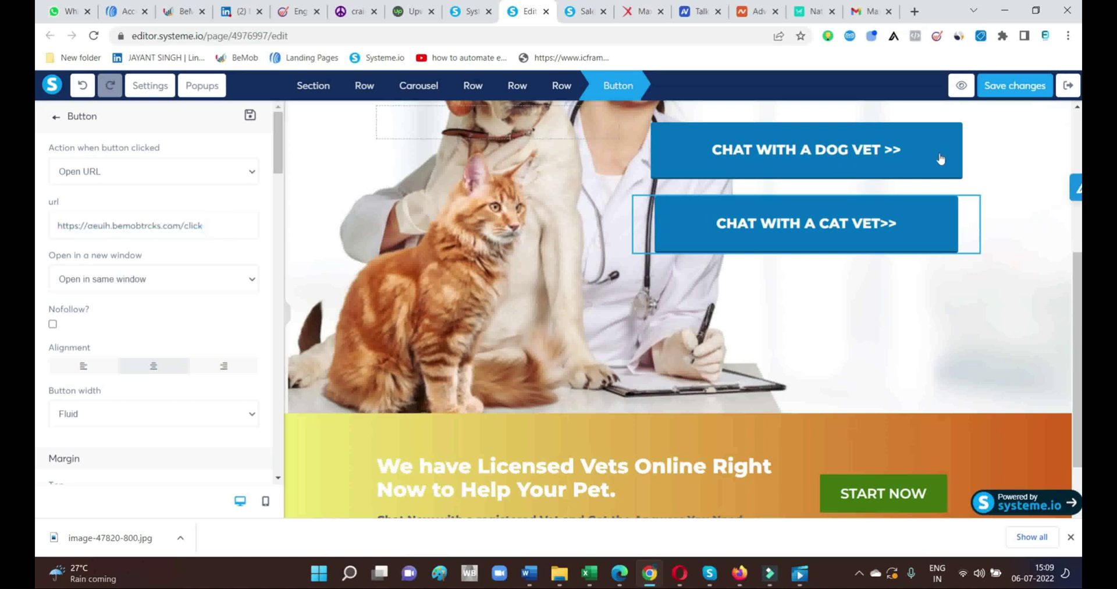
scroll(640, 291, up, 5)
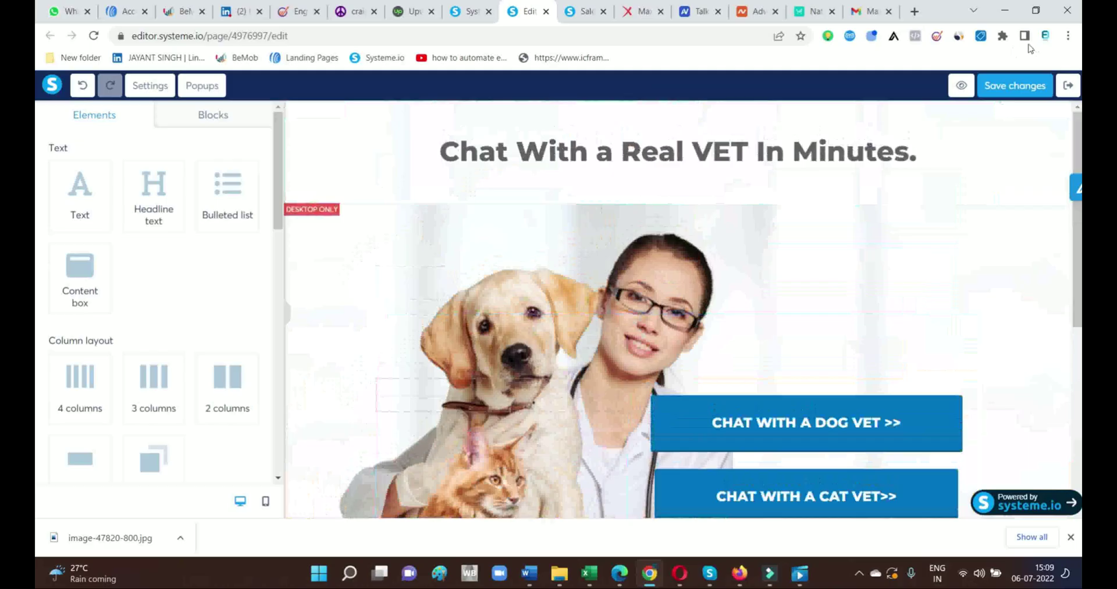